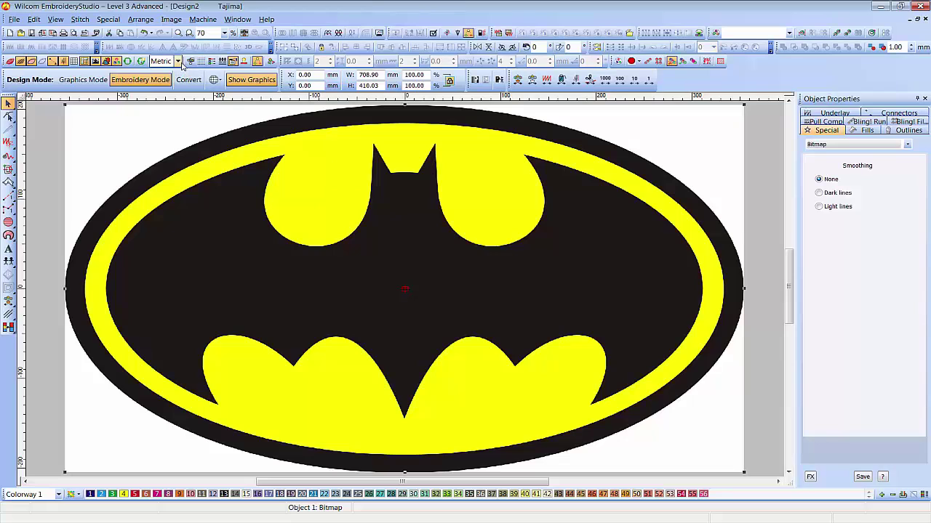
- Switch the measurement units to U.S. and resize the Batman logo bitmap to 3 inches wide, keeping its proportions
click(161, 80)
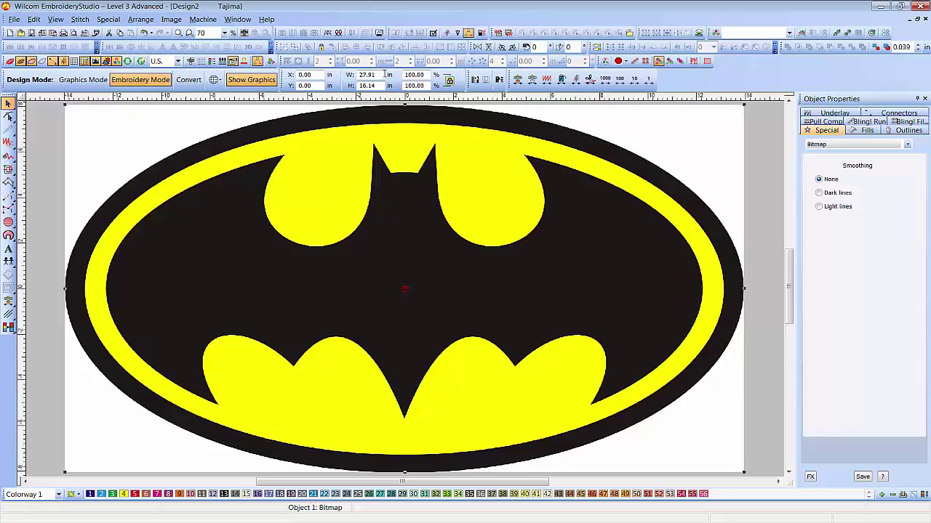
drag(385, 74, 351, 74)
text(3)
key(Return)
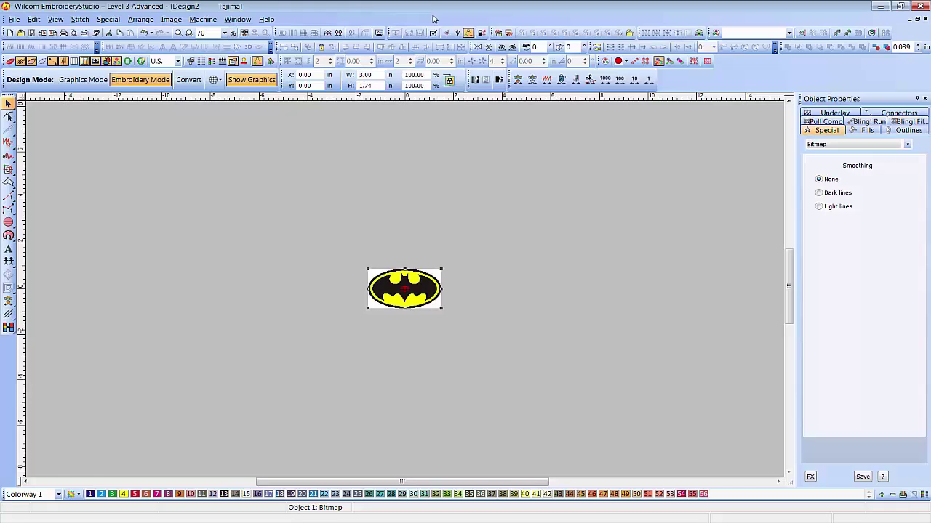
click(244, 34)
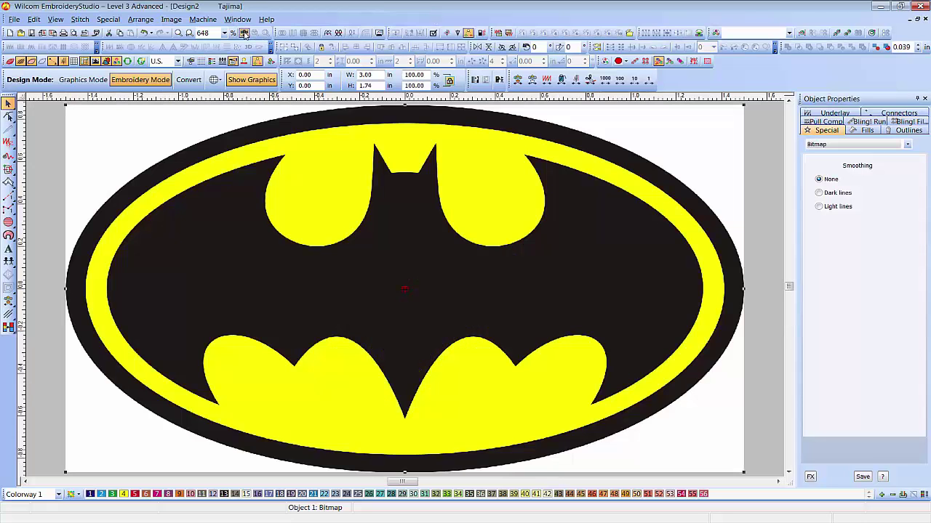
key(Escape)
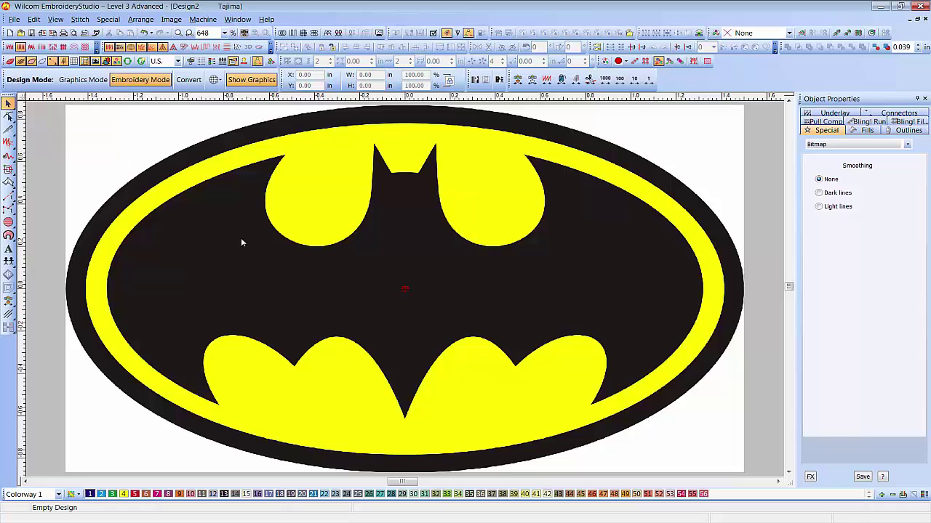
- Detach the freeform fill tools as a floating palette and activate Complex Fill
click(9, 169)
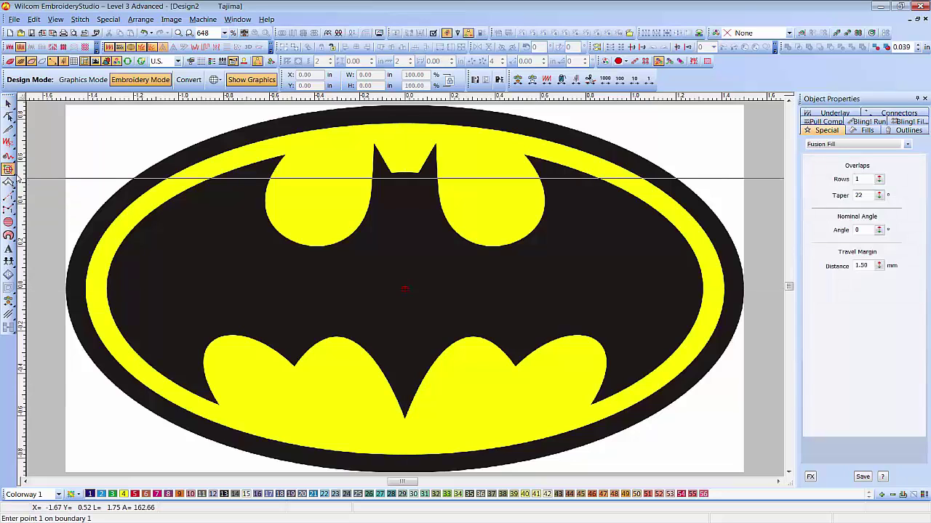
mouse_move(21, 175)
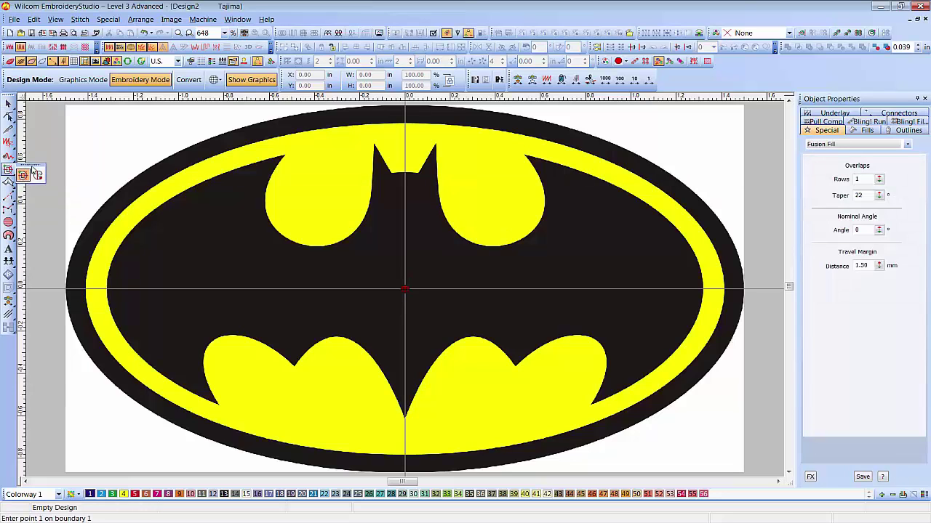
drag(33, 169, 96, 145)
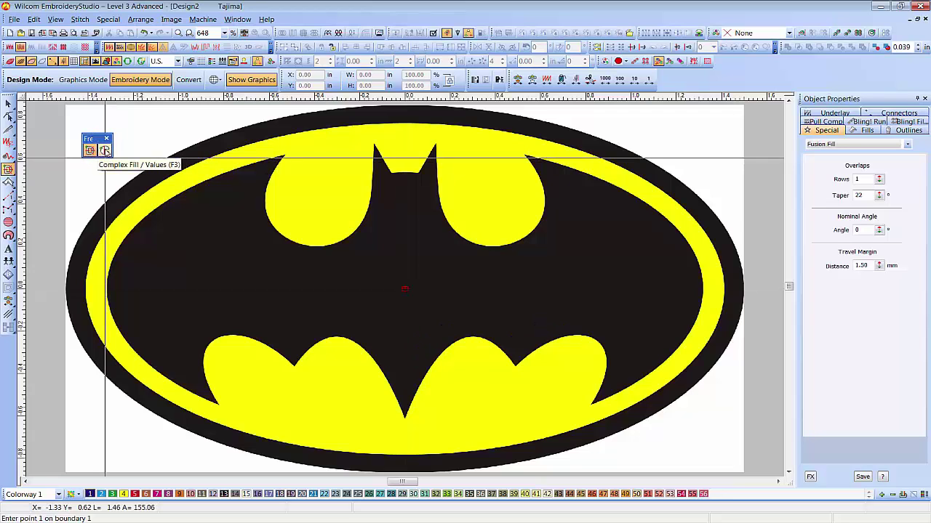
click(105, 151)
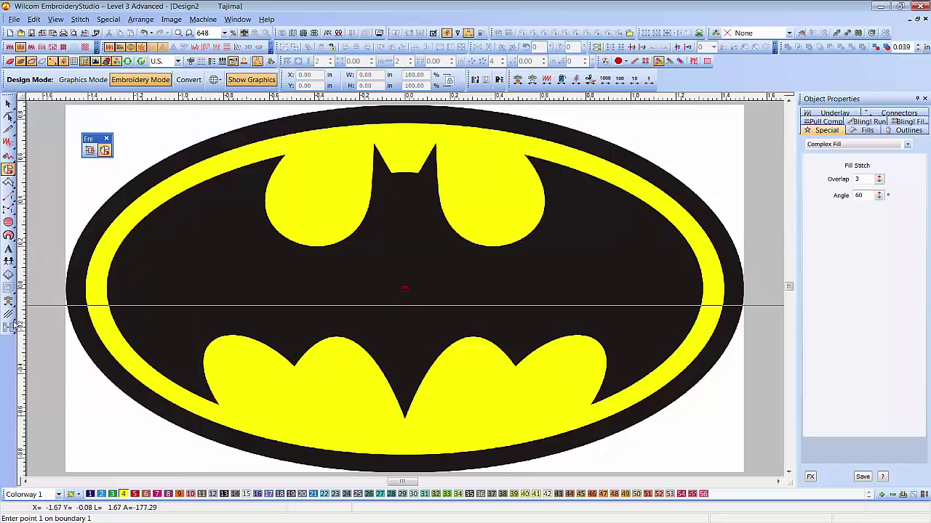
mouse_move(13, 321)
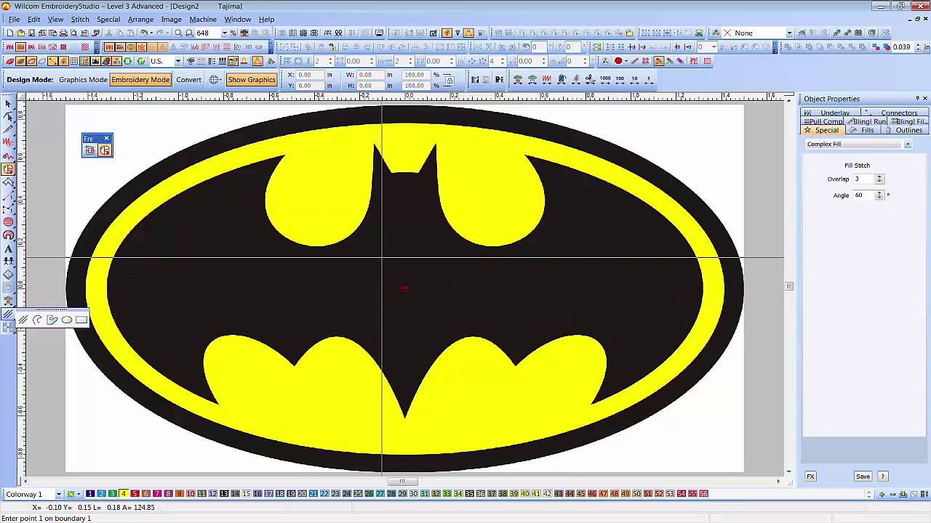
- Start the fill boundary along the yellow oval's outer edge, placing points down its left side to the bottom centre
click(114, 220)
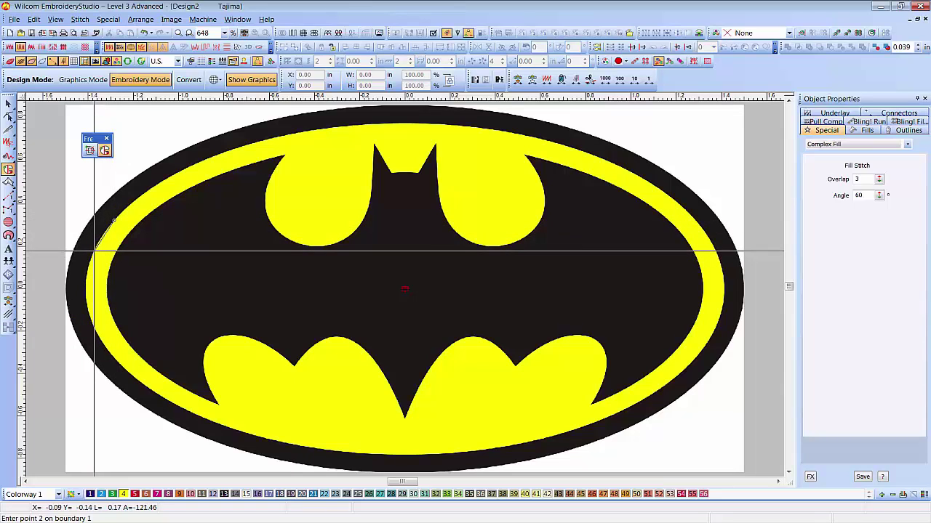
click(95, 250)
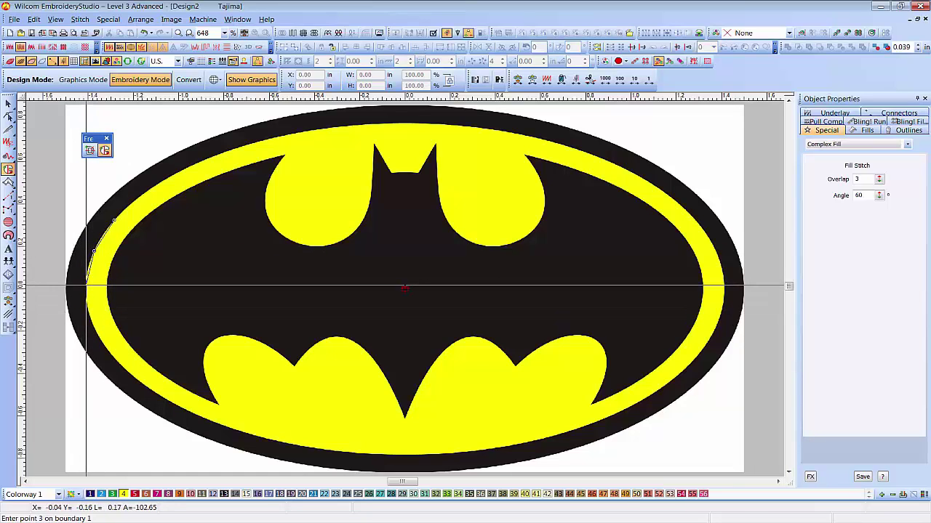
click(86, 286)
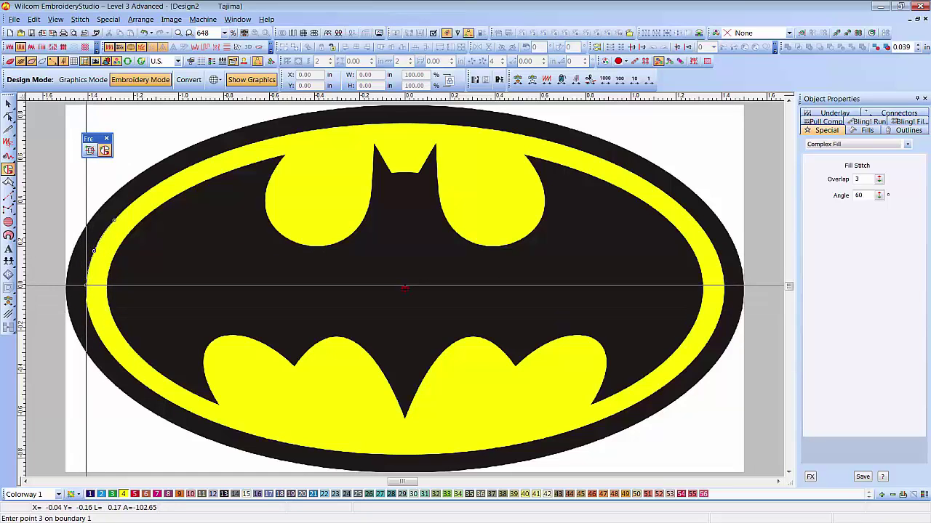
click(100, 338)
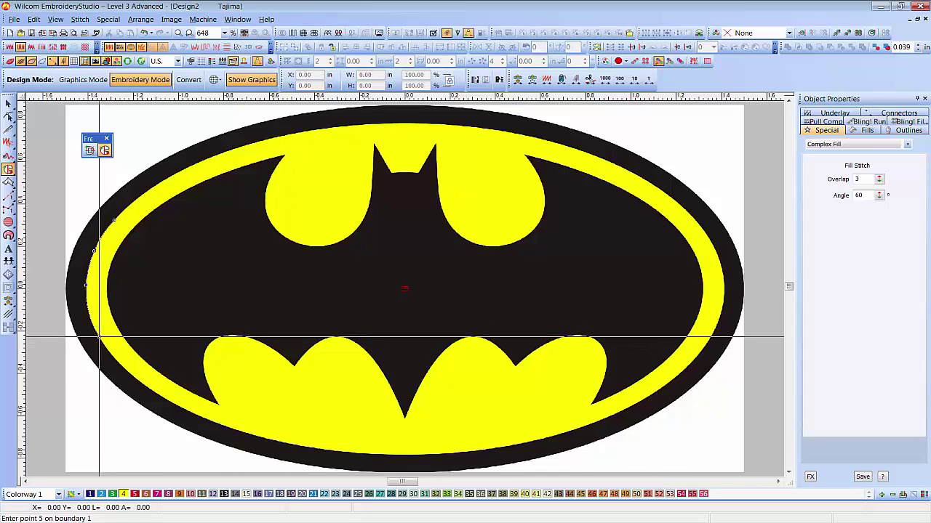
click(144, 384)
click(222, 426)
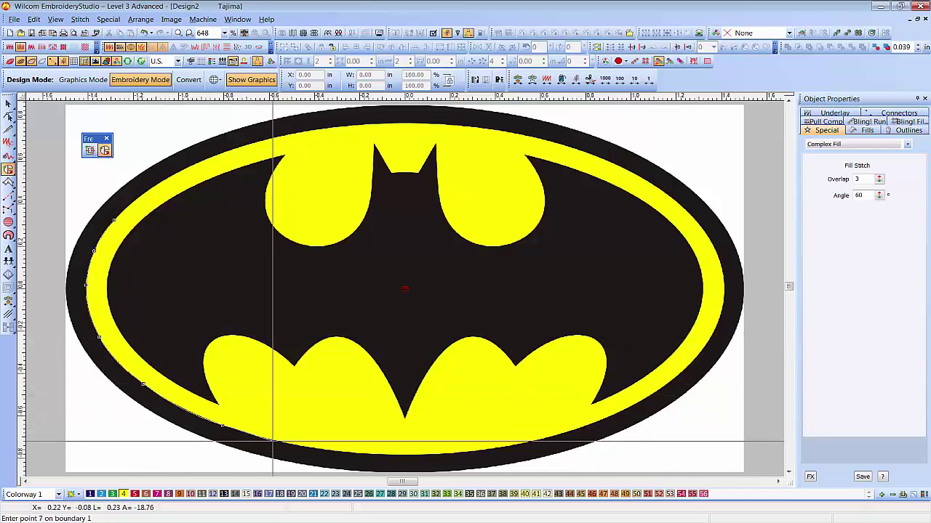
click(370, 455)
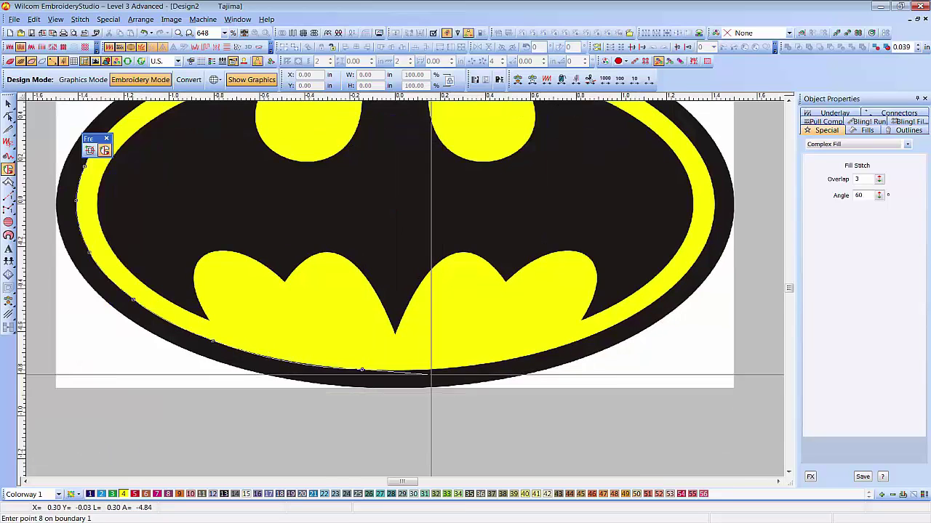
- Continue the boundary along the oval's lower-right edge and past its rightmost point, replacing the misplaced point on that curve
click(537, 354)
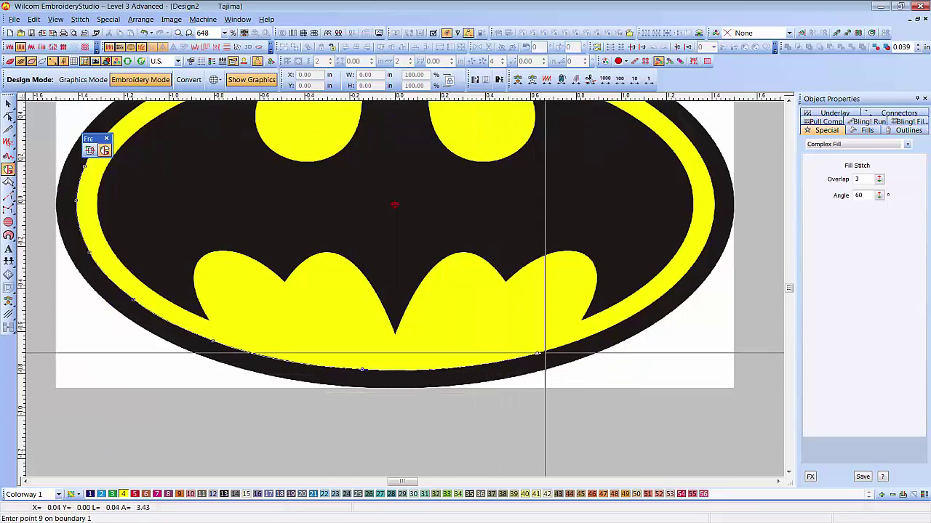
click(643, 308)
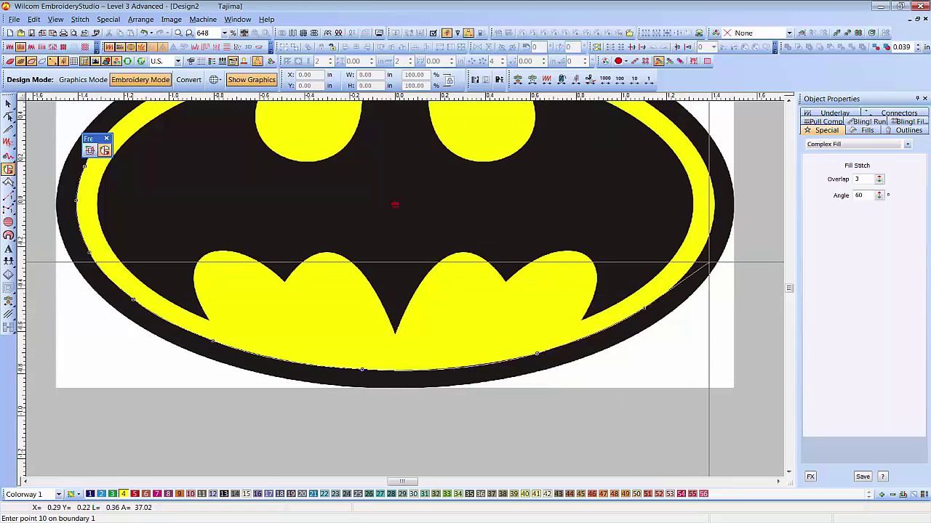
click(709, 238)
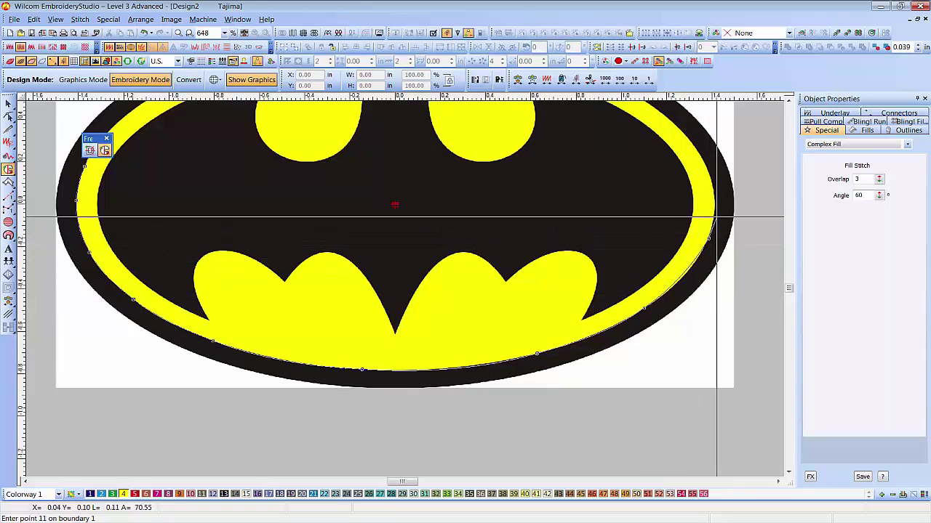
click(686, 274)
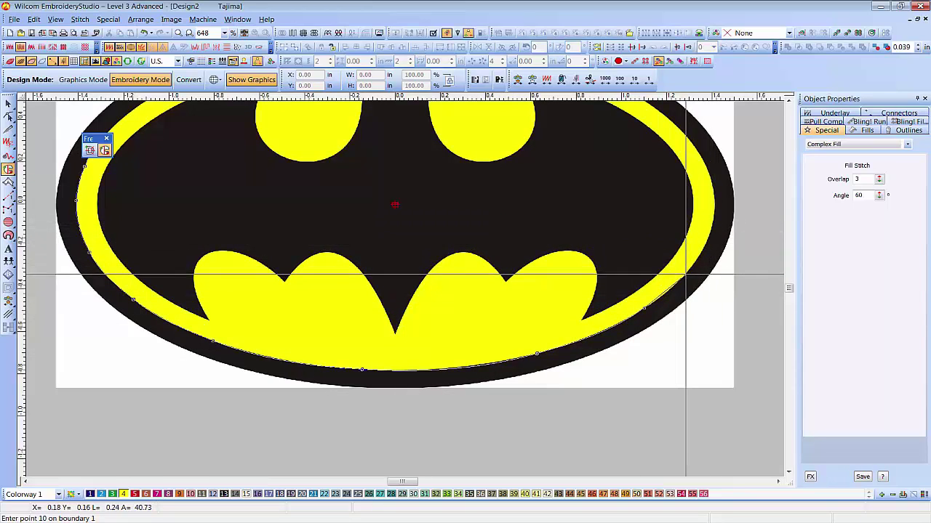
click(709, 233)
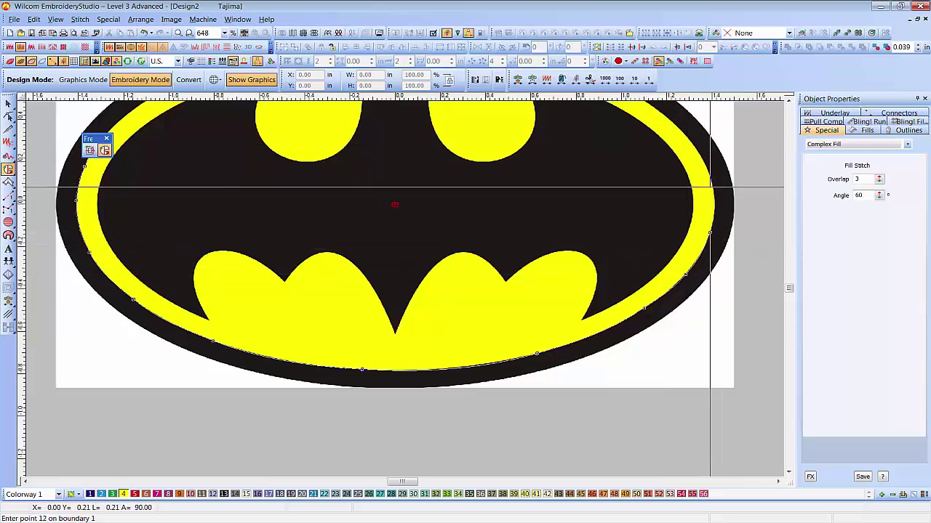
click(710, 178)
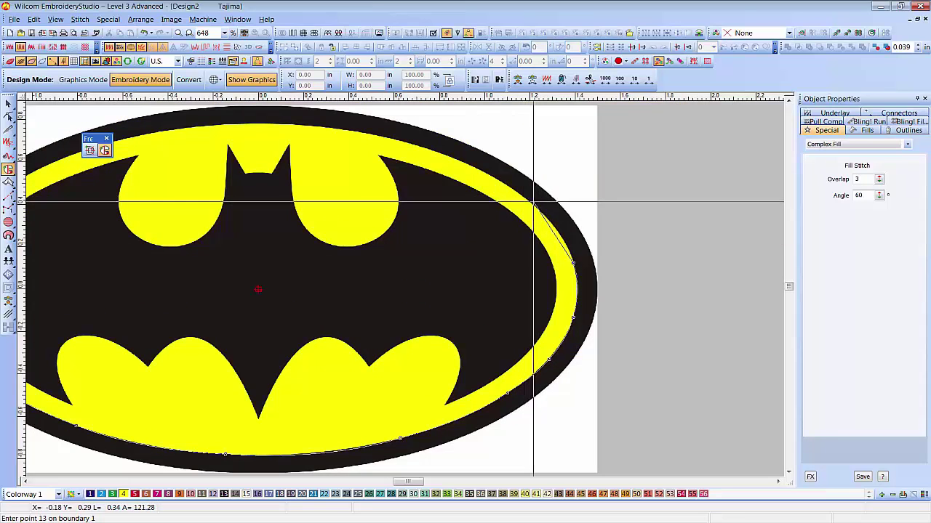
click(532, 202)
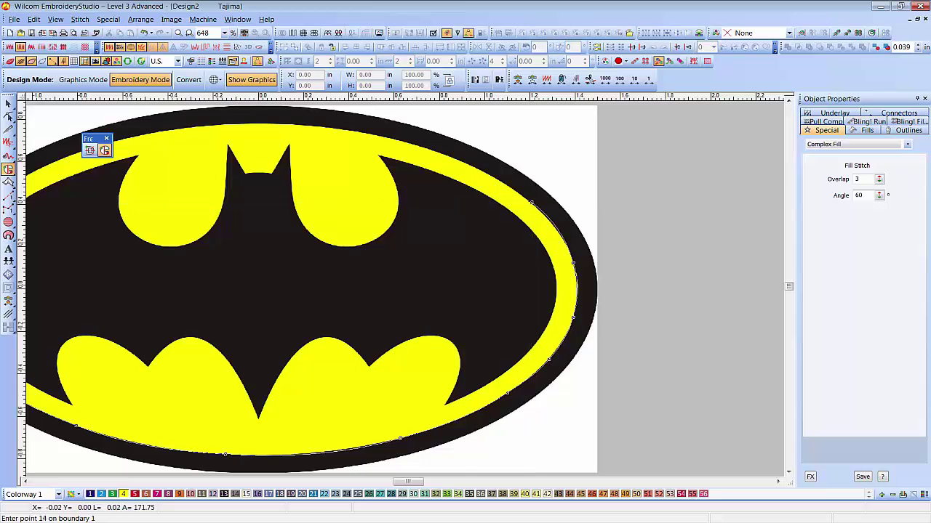
click(451, 156)
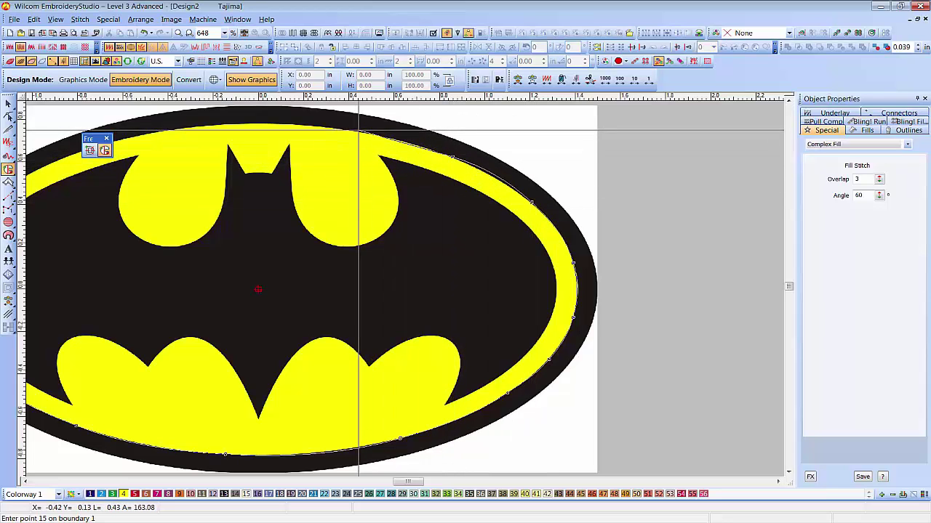
click(356, 132)
key(BackSpace)
key(BackSpace)
key(BackSpace)
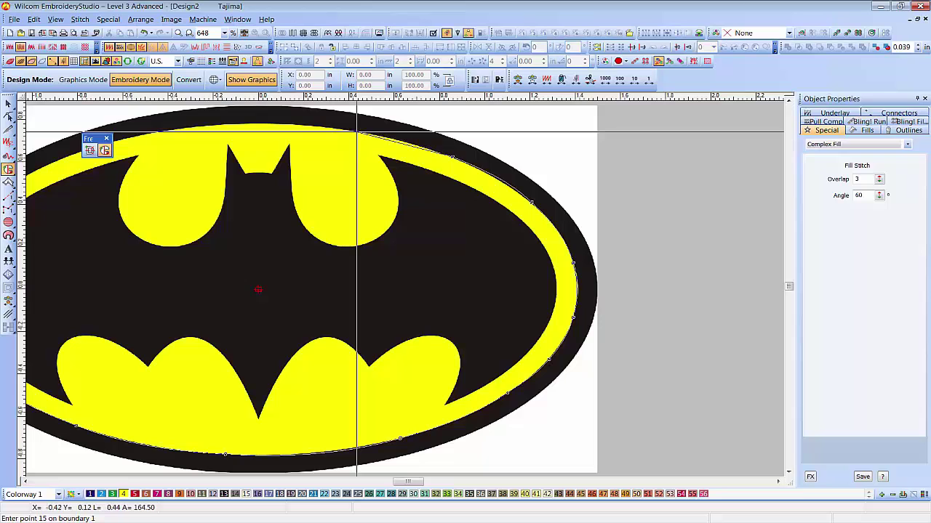
- Trace the upper-right edge of the yellow oval with closely spaced curve points up to the top
click(556, 228)
click(513, 191)
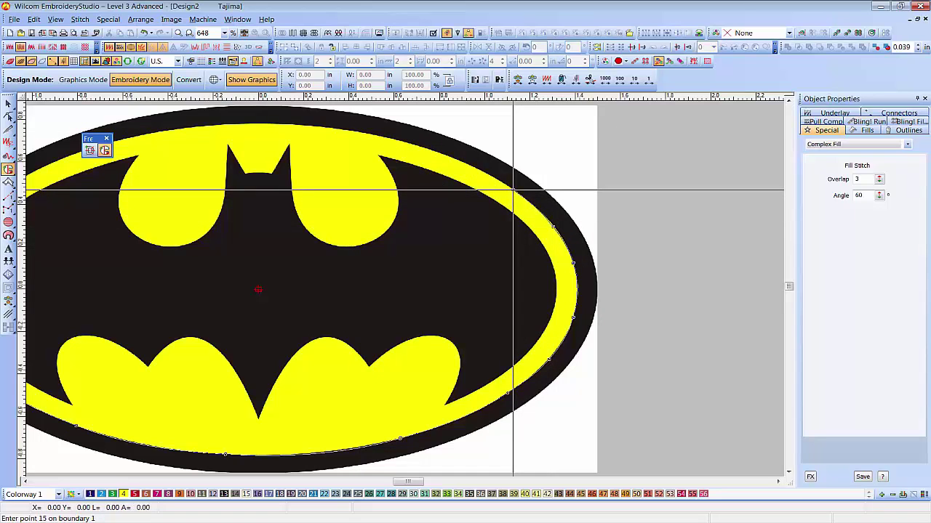
click(451, 157)
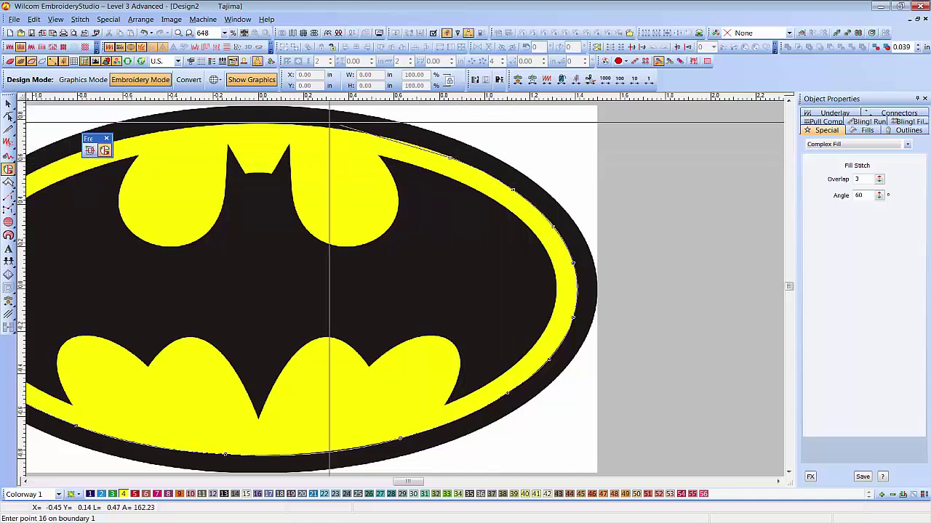
key(c)
click(407, 216)
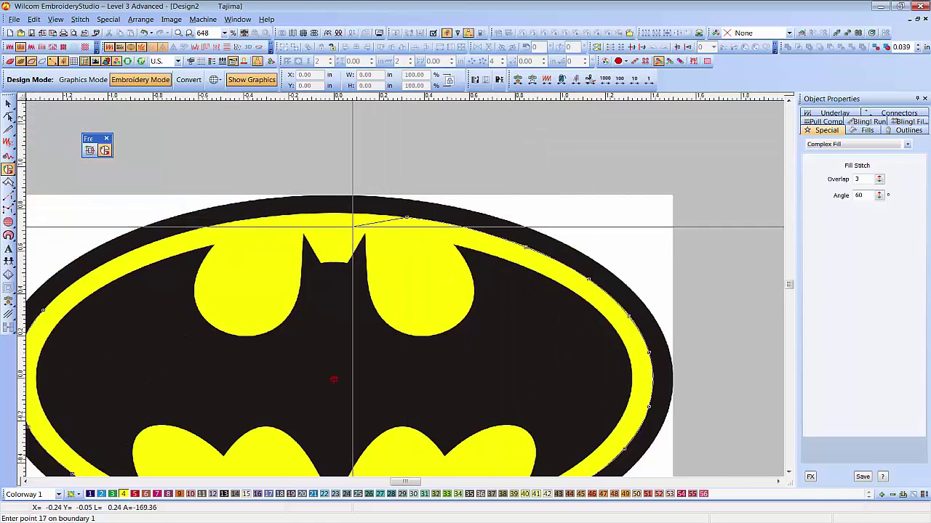
- Trace the oval's top and upper-left edge back to the starting point and close the boundary
click(263, 217)
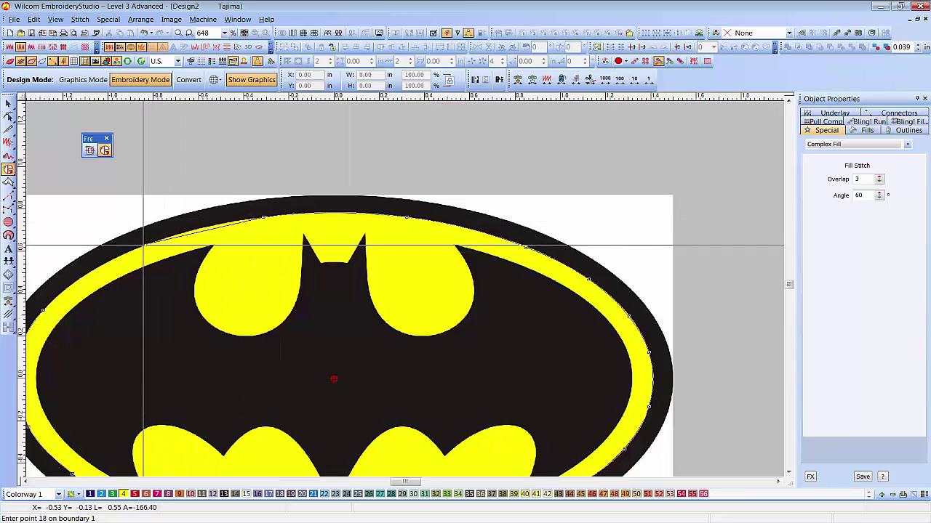
click(143, 246)
scroll(124, 272, left, 3)
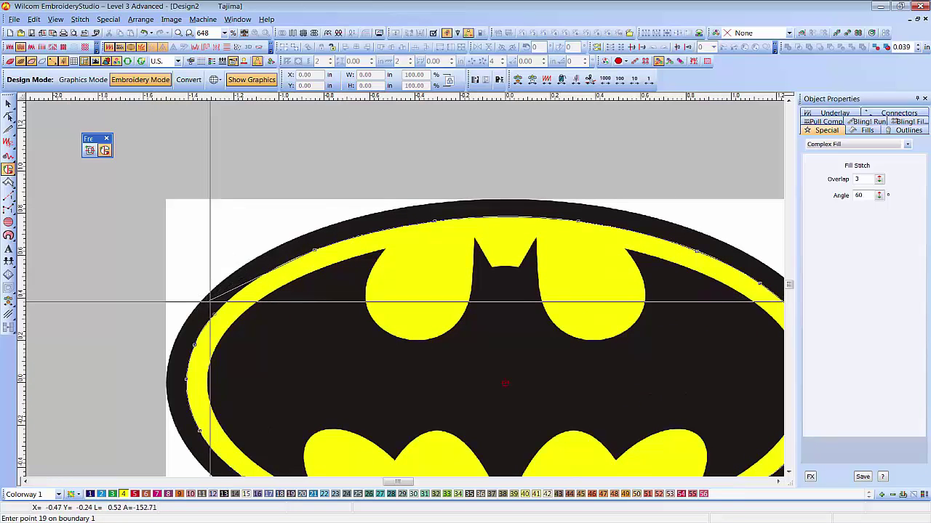
click(254, 281)
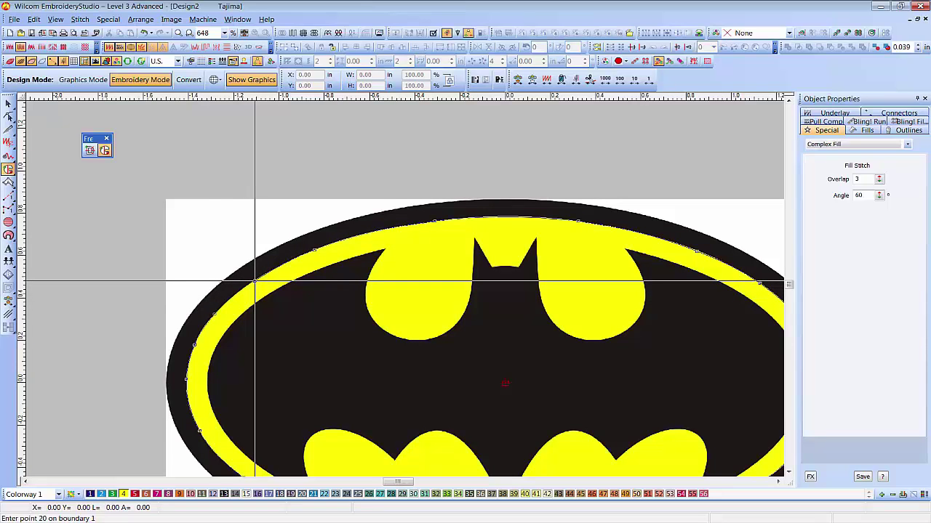
key(Return)
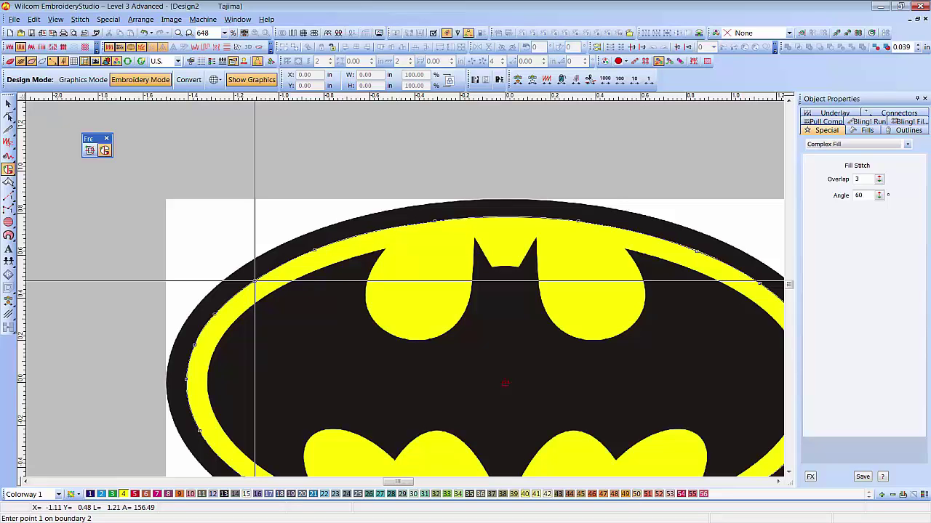
- Finish the outline without inner boundaries, define a diagonal stitch angle across the oval, and generate the Complex Fill
key(Return)
scroll(255, 281, down, 3)
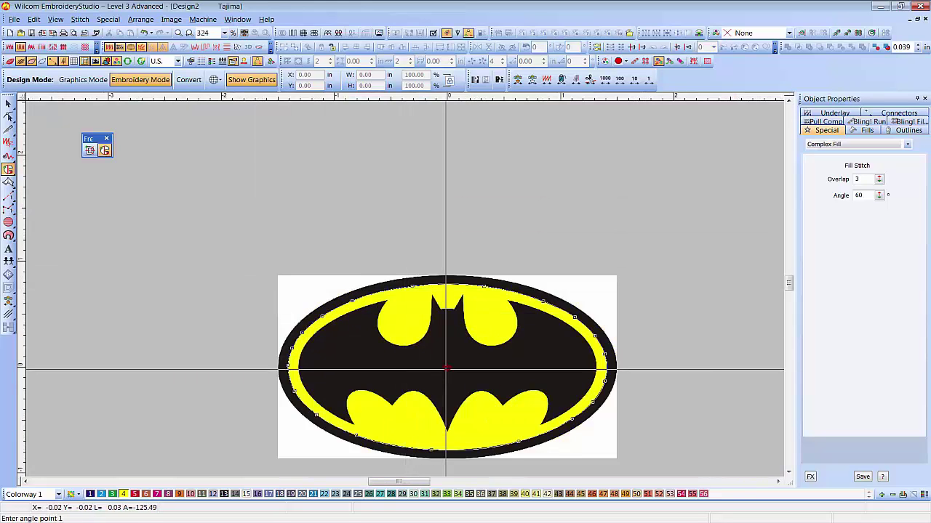
scroll(442, 394, up, 2)
click(408, 284)
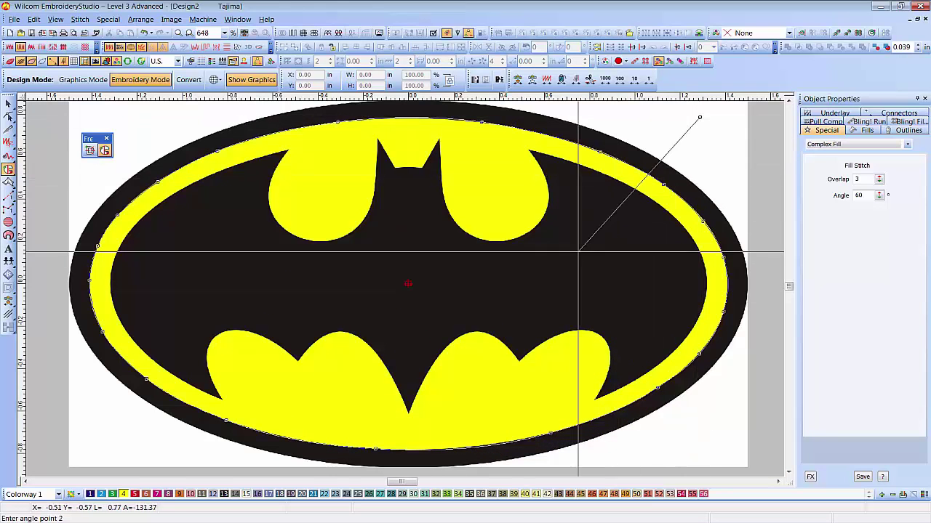
scroll(589, 318, down, 2)
click(420, 232)
key(Return)
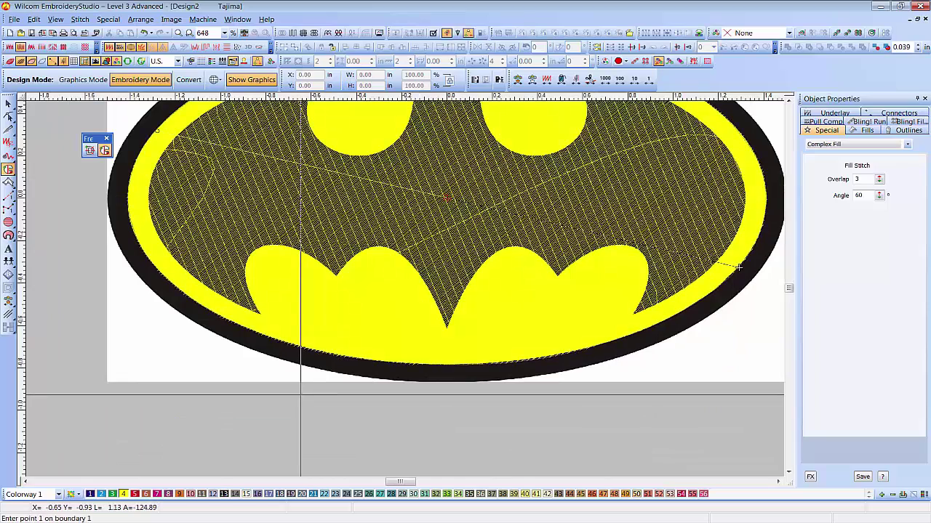
click(245, 32)
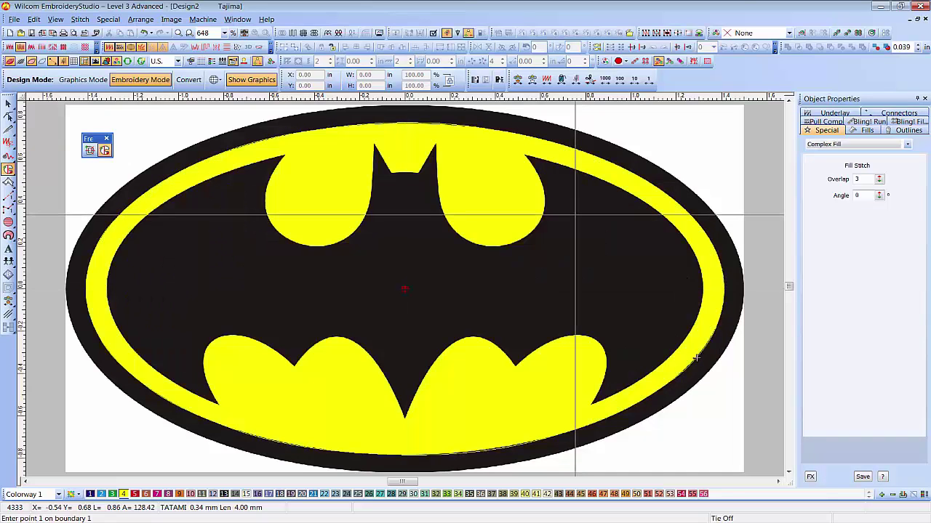
- Compare the digitized oval with the logo bitmap by alternately showing and hiding the image and the TrueView stitching
key(shift+b)
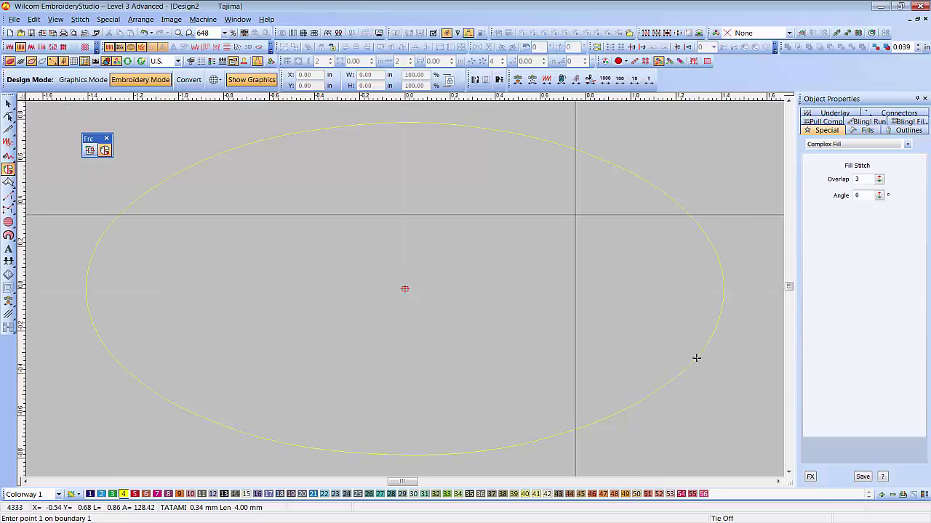
key(t)
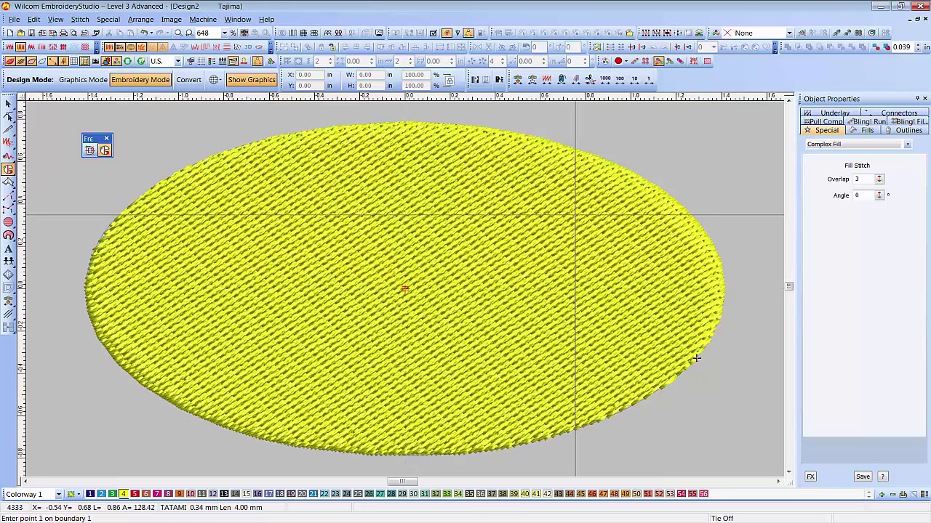
key(t)
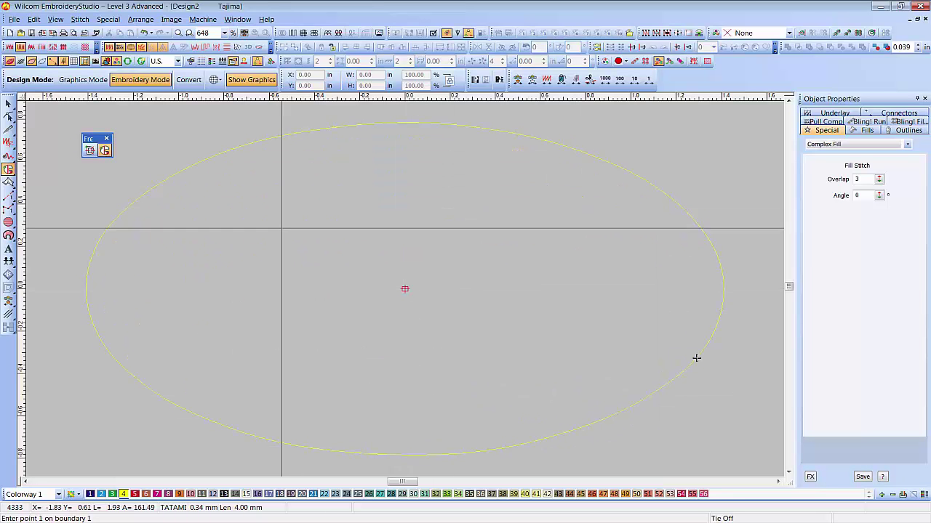
key(shift+b)
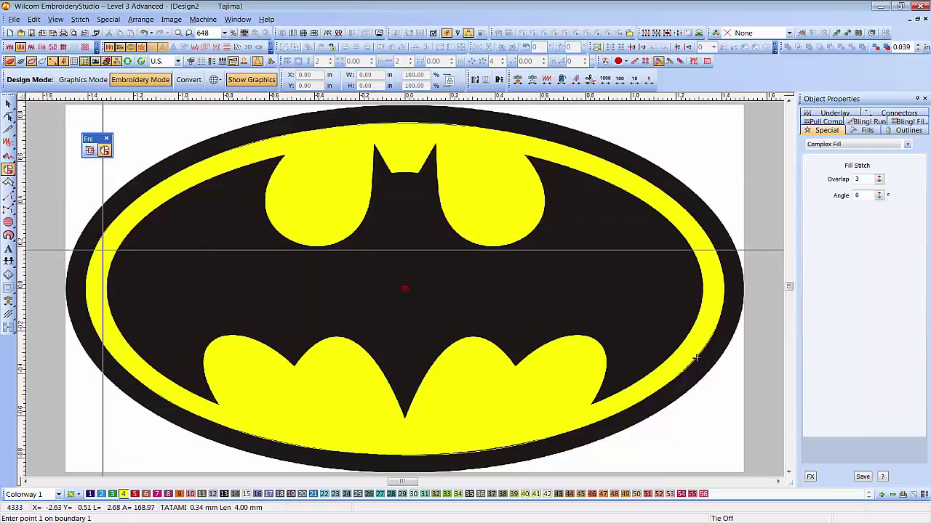
key(t)
key(t)
key(shift+b)
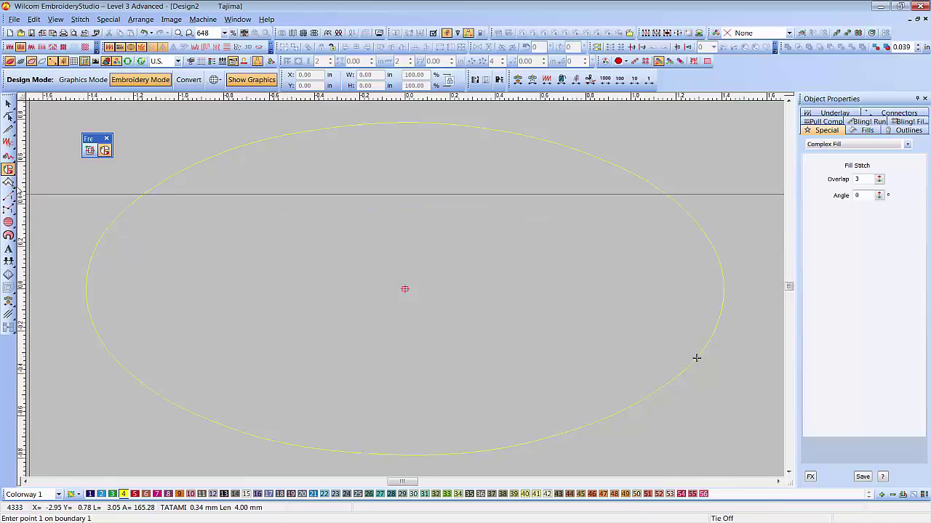
- Detach the column digitizing tools as a floating group, activate Input C, and switch the measurement units to Metric
click(16, 191)
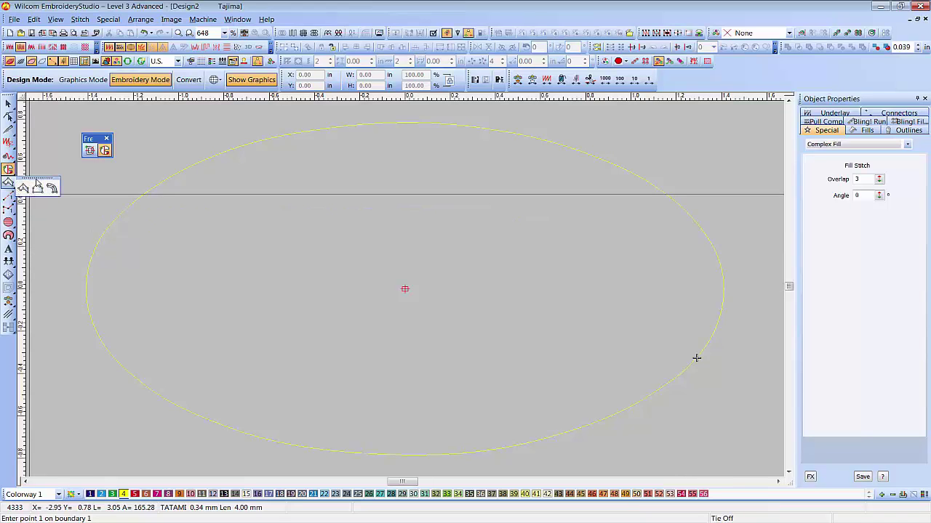
drag(36, 184, 102, 188)
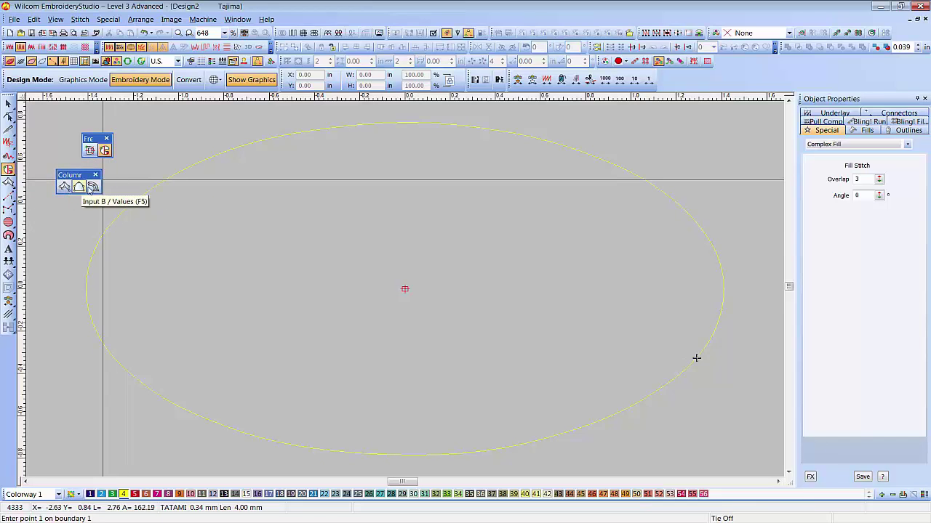
click(93, 187)
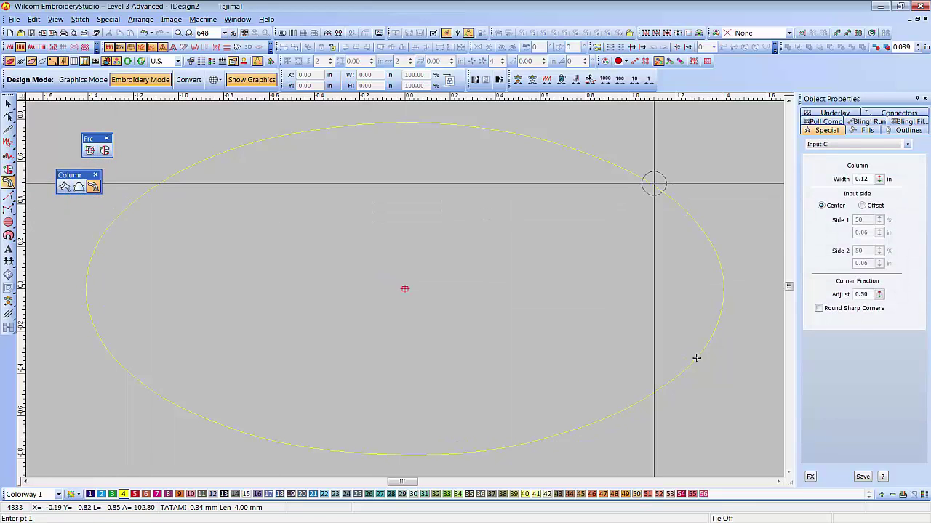
click(169, 61)
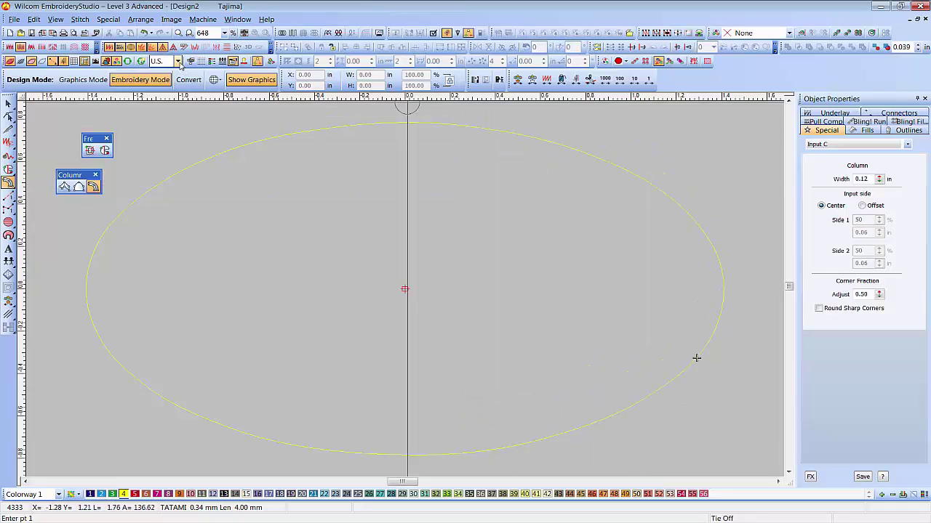
click(165, 72)
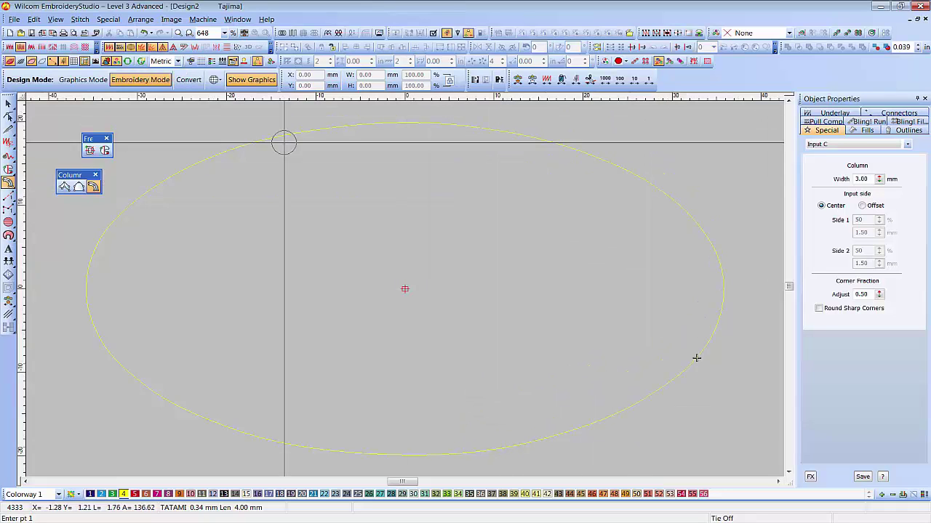
- Measure the width of the logo's black outer border at its upper-right edge with the bitmap shown
double_click(870, 178)
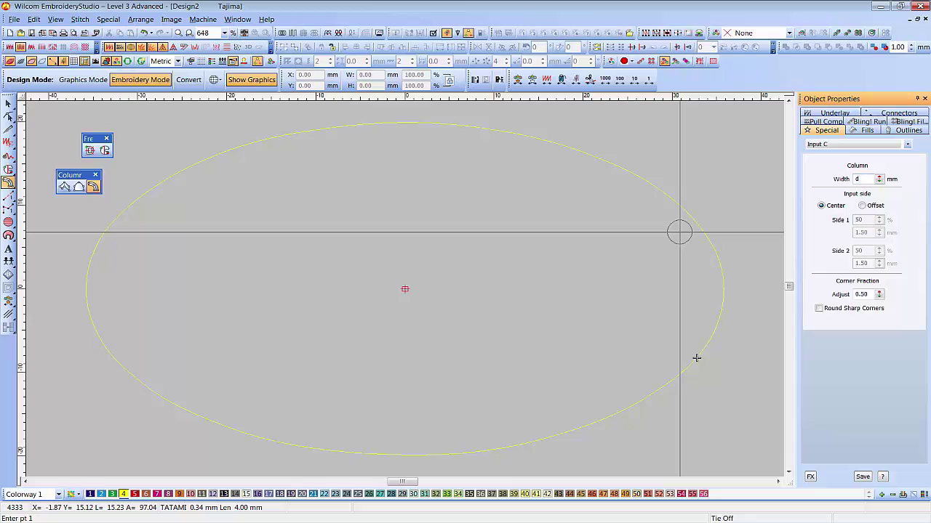
key(Return)
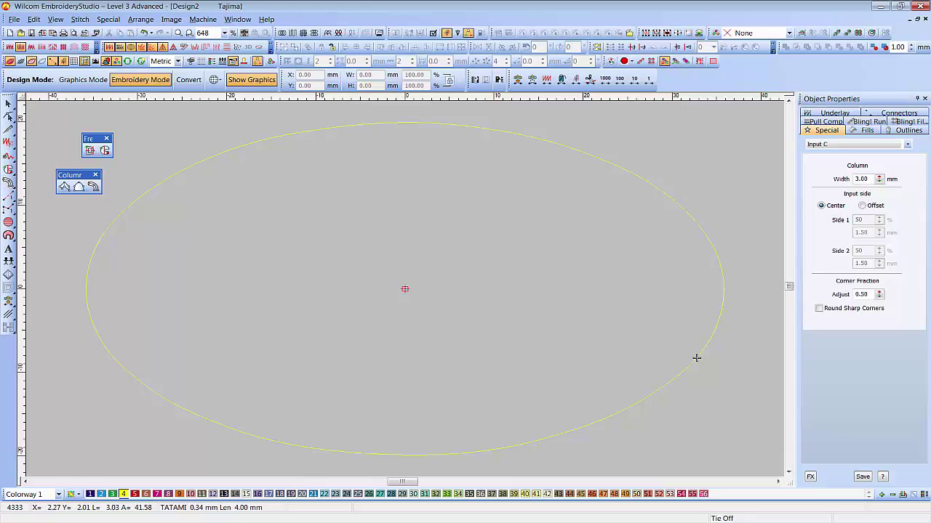
key(shift+b)
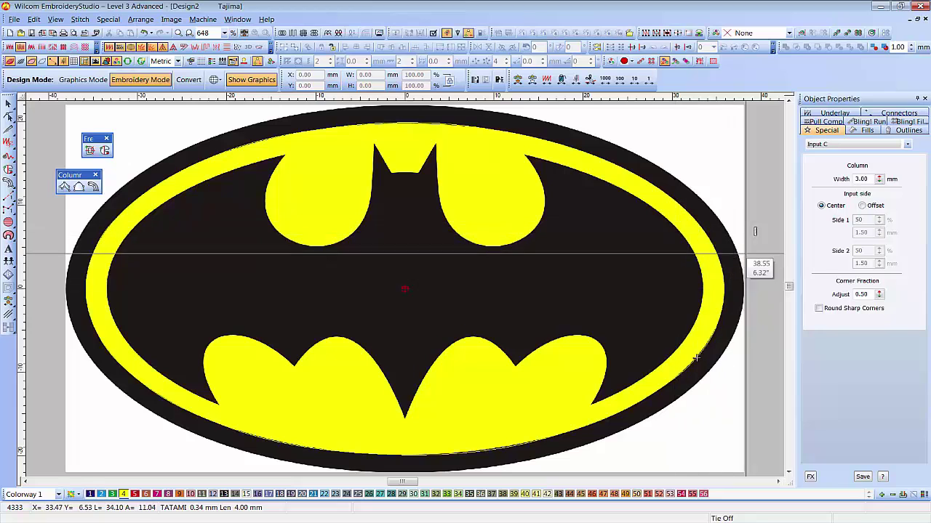
click(702, 227)
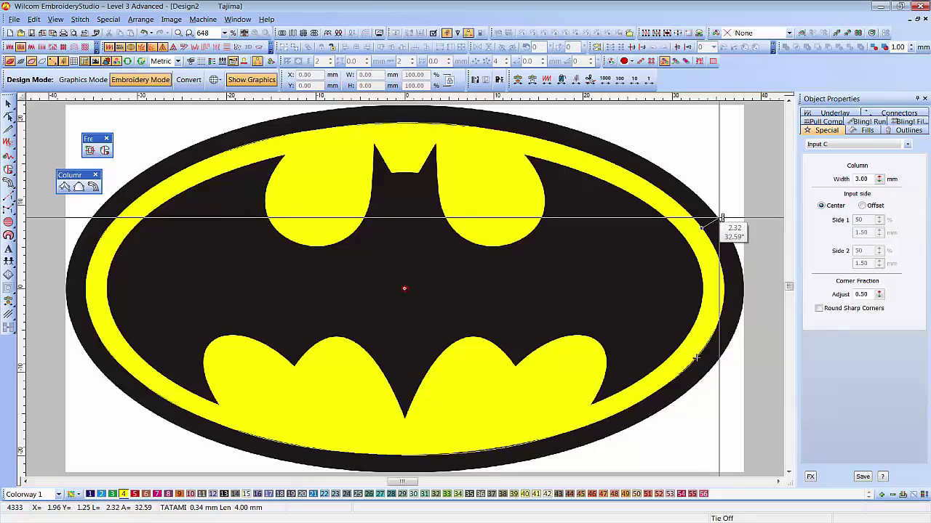
click(722, 217)
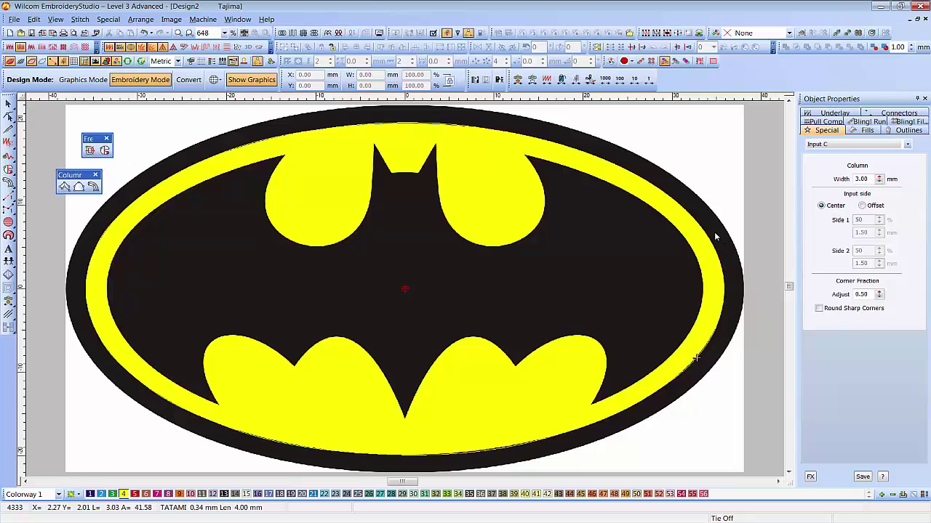
- Restart the Input C tool and set its column width to 2.50 mm
click(8, 182)
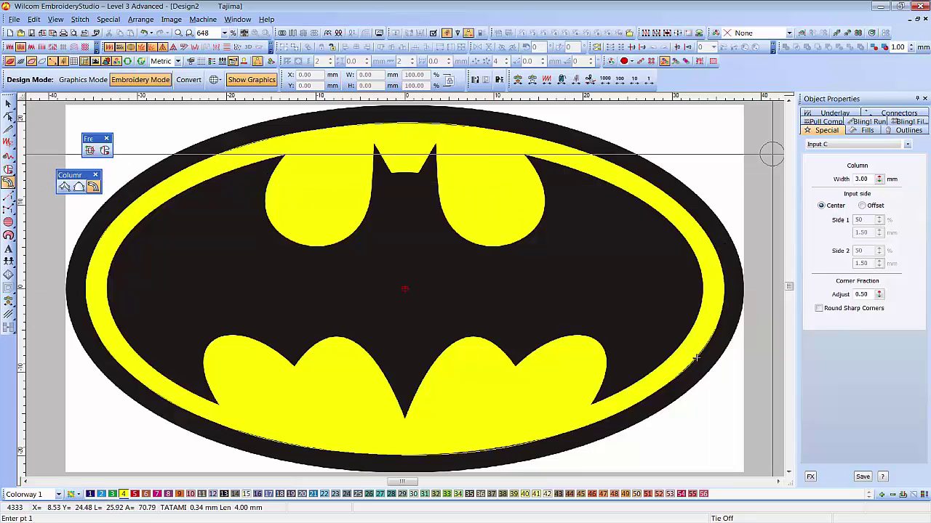
double_click(873, 178)
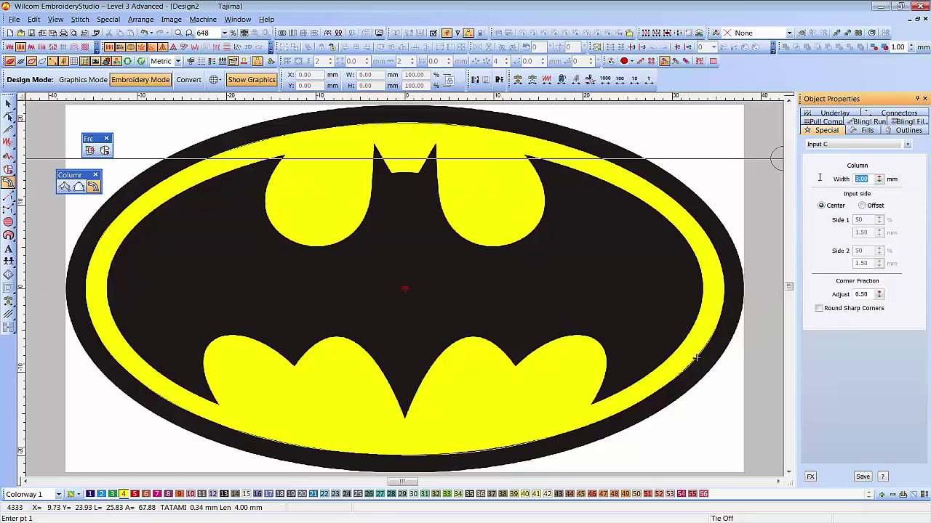
text(2)
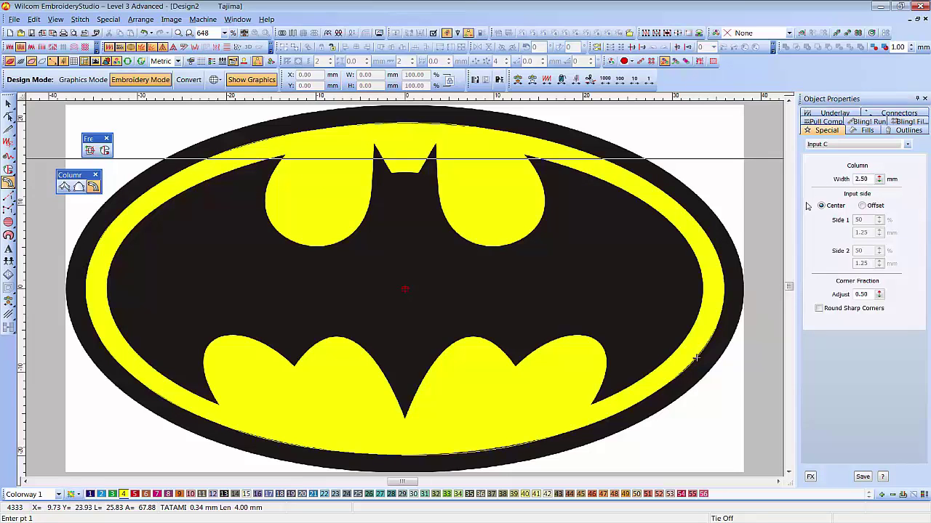
- Set the column's fill to Satin and its first underlay to Center Run
click(867, 130)
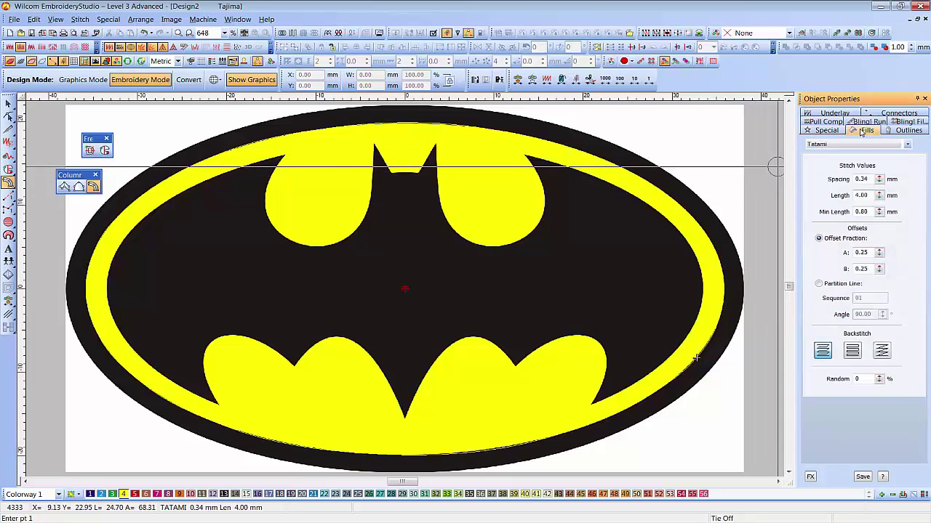
click(20, 46)
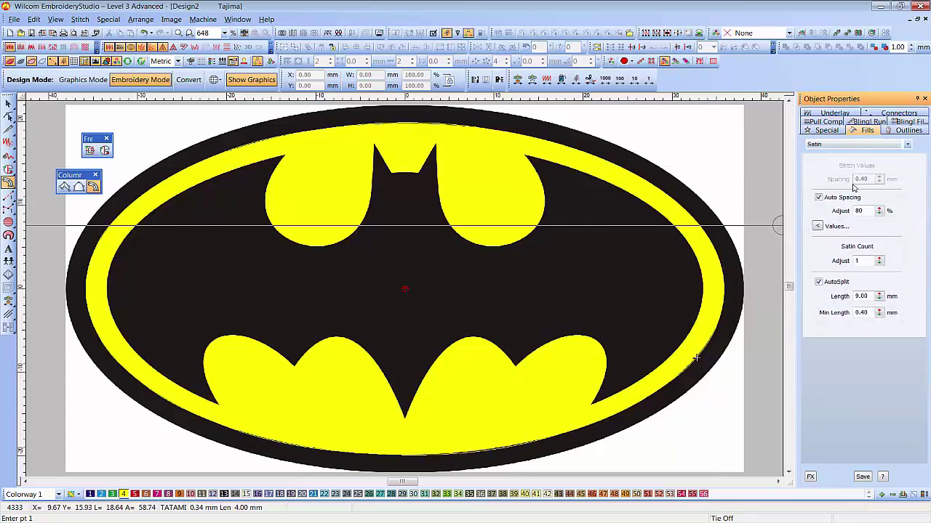
drag(868, 210, 841, 211)
click(834, 113)
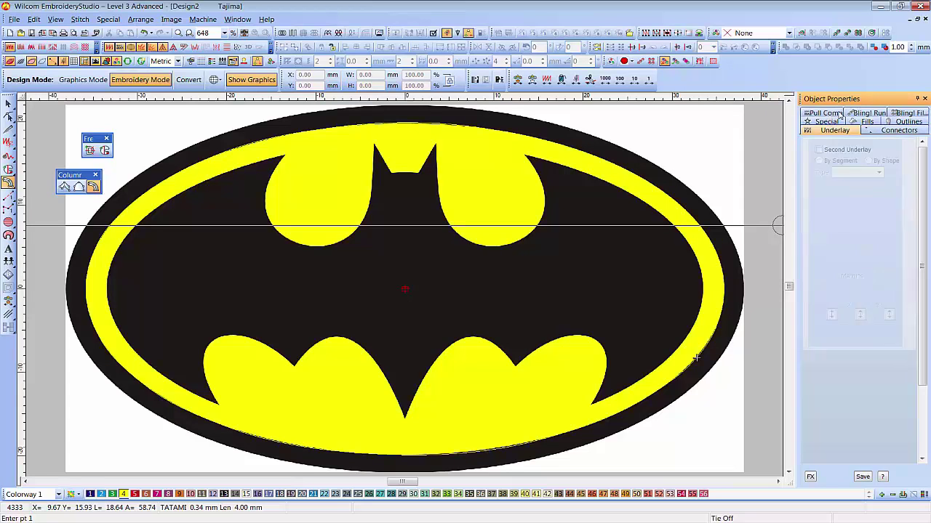
click(862, 177)
click(860, 186)
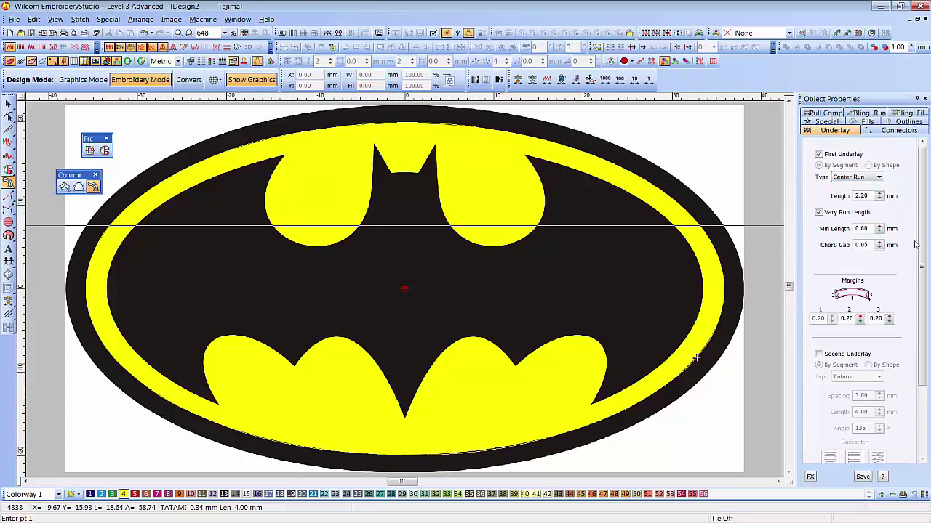
click(868, 121)
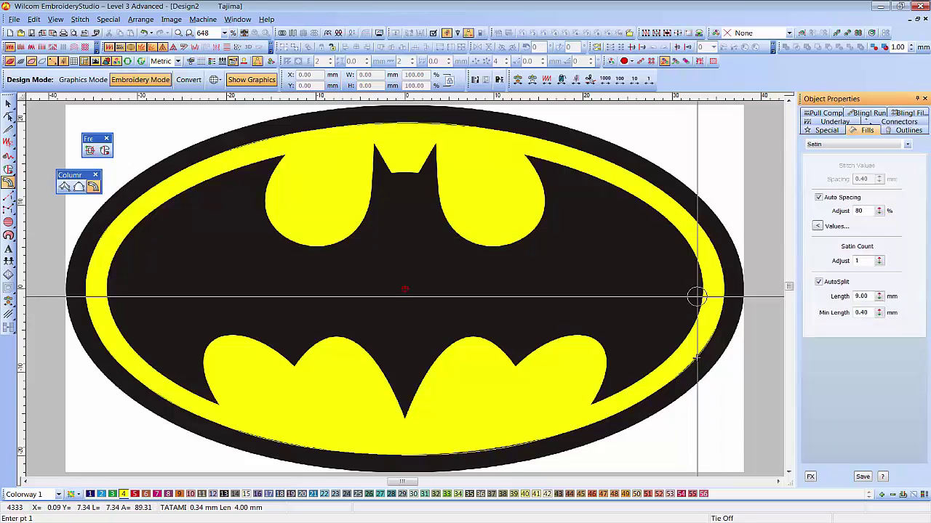
key(d)
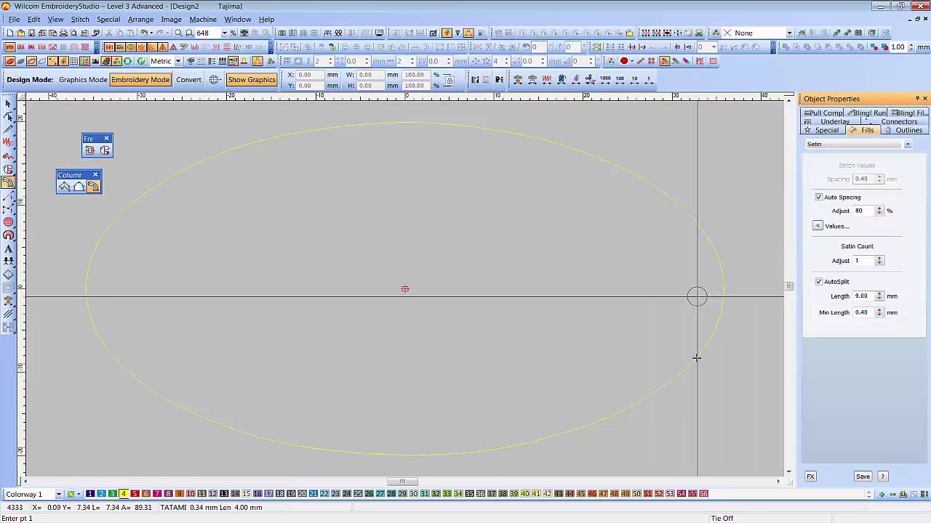
key(s)
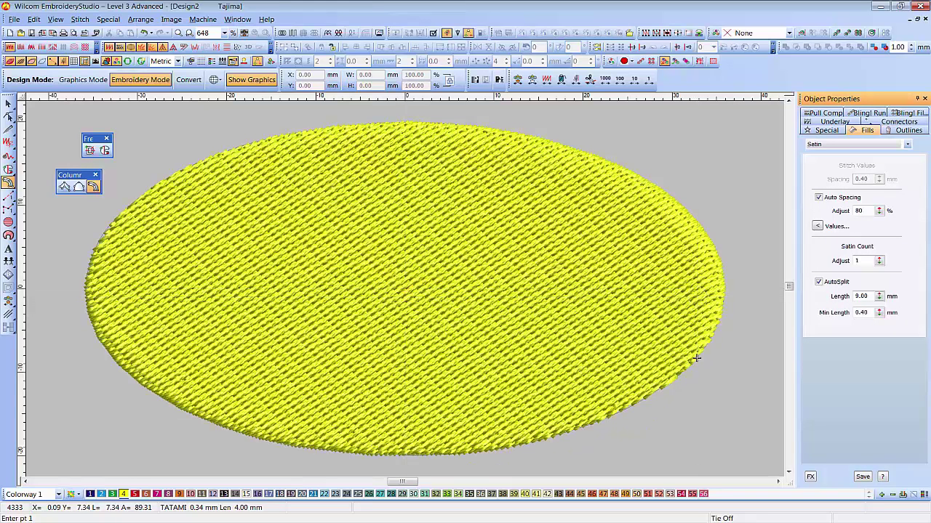
key(s)
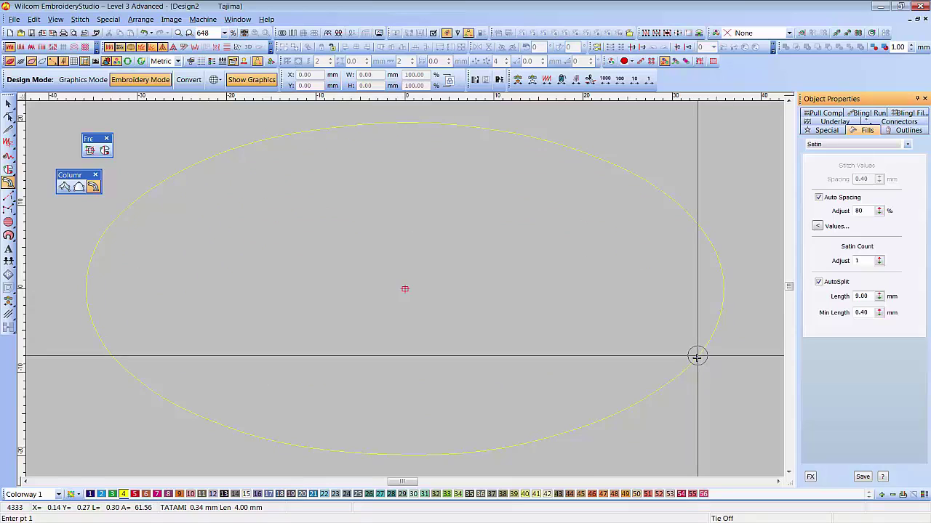
click(697, 357)
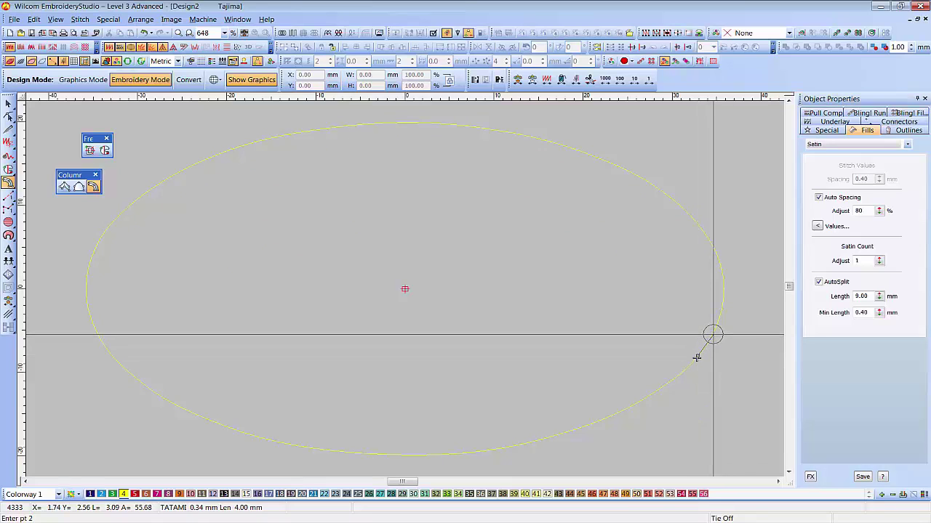
click(712, 333)
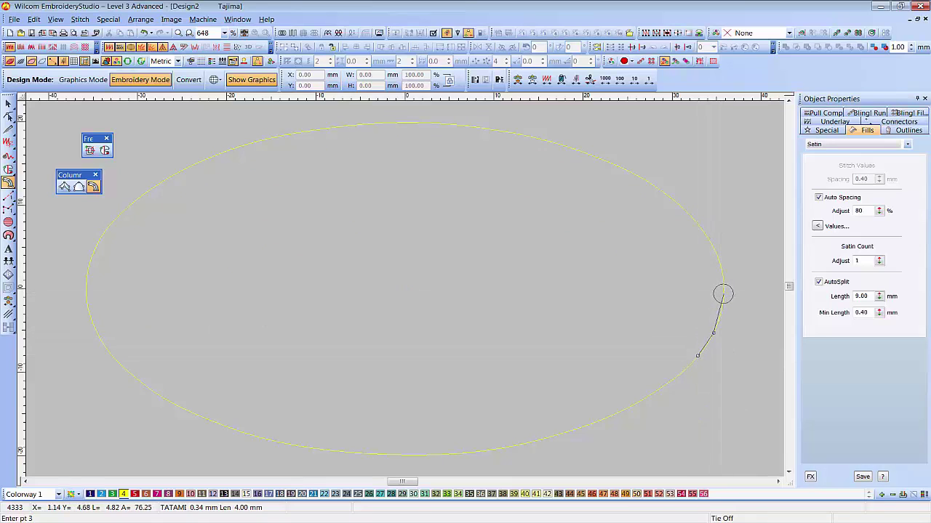
click(722, 291)
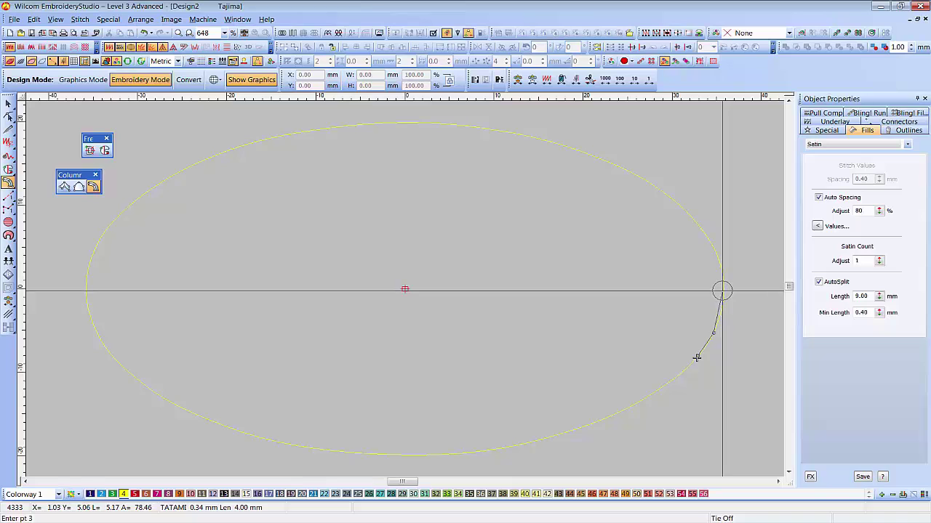
click(714, 249)
click(677, 205)
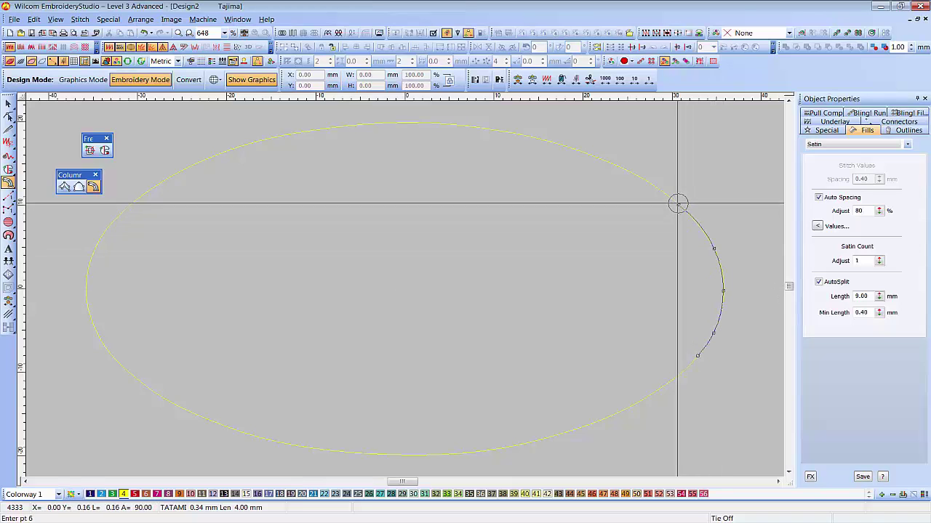
click(611, 163)
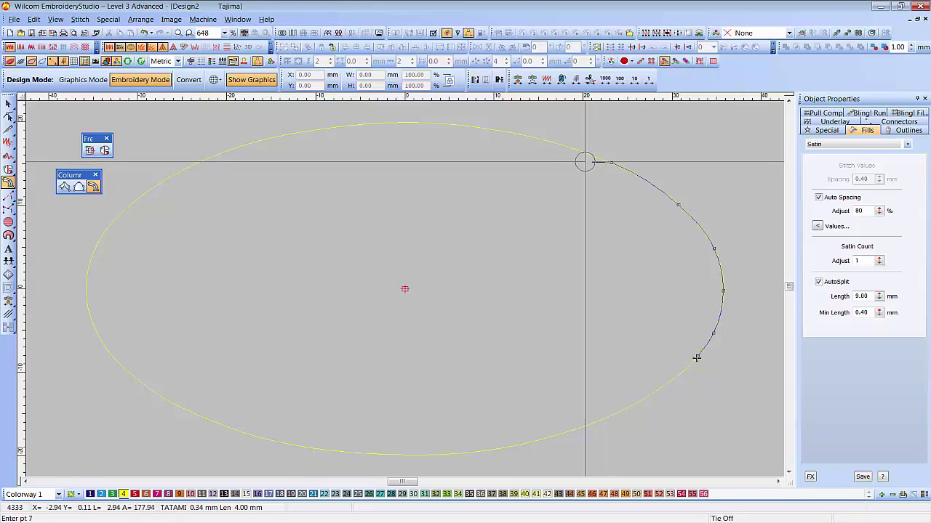
click(509, 131)
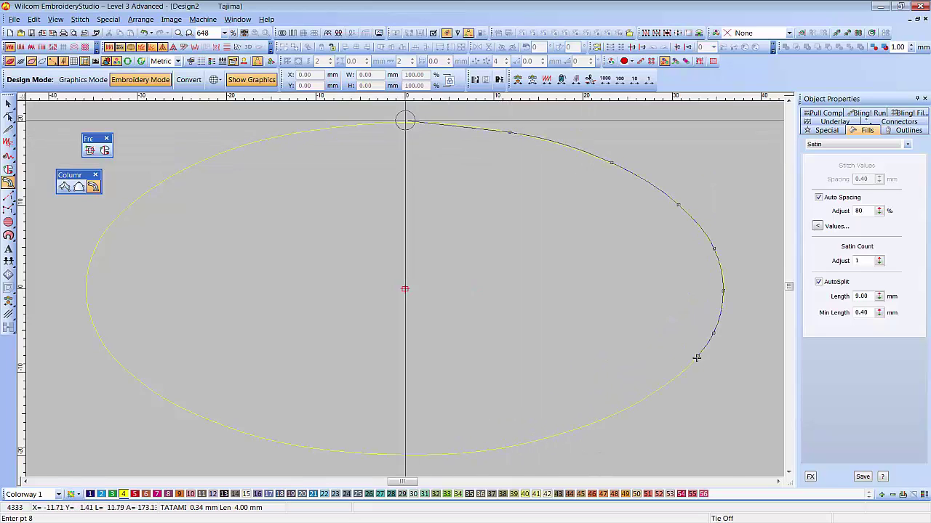
click(408, 291)
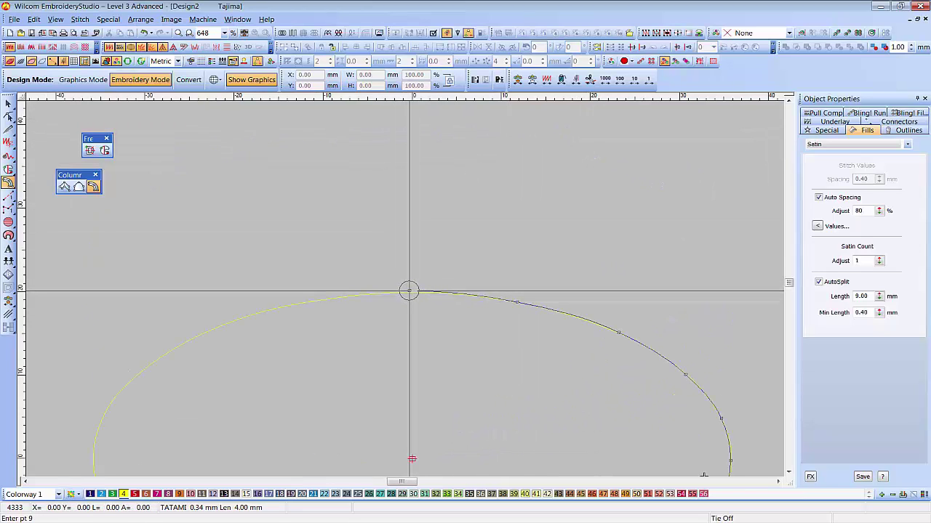
key(Return)
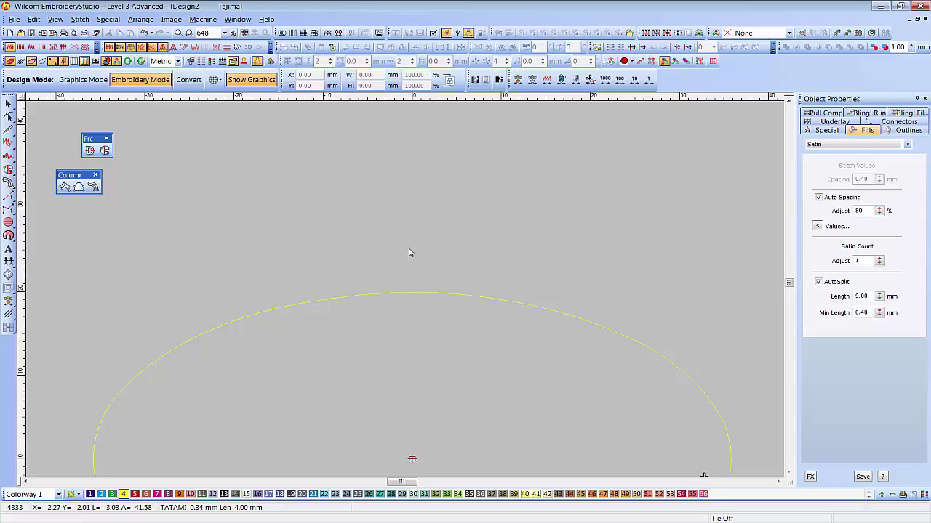
click(245, 33)
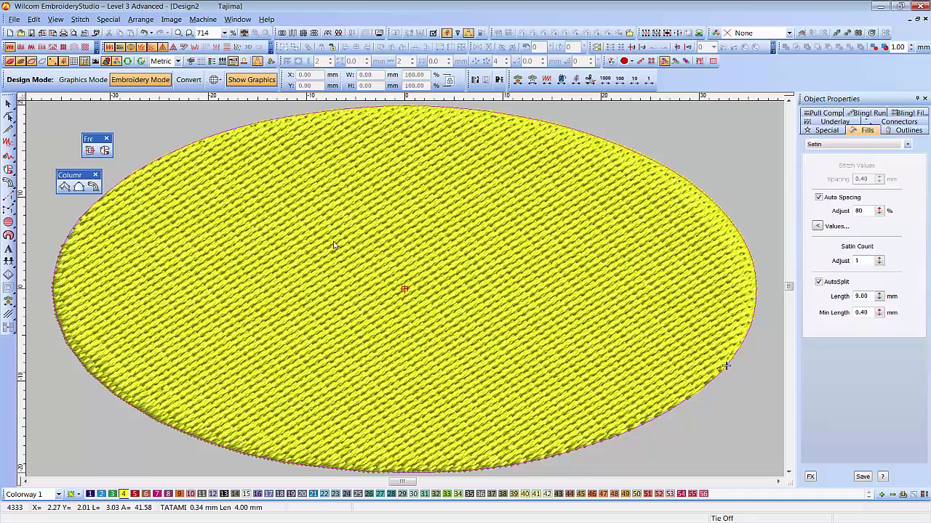
- Offset the yellow oval's outline by 0.00 mm as an Input C object to create its satin border
key(Escape)
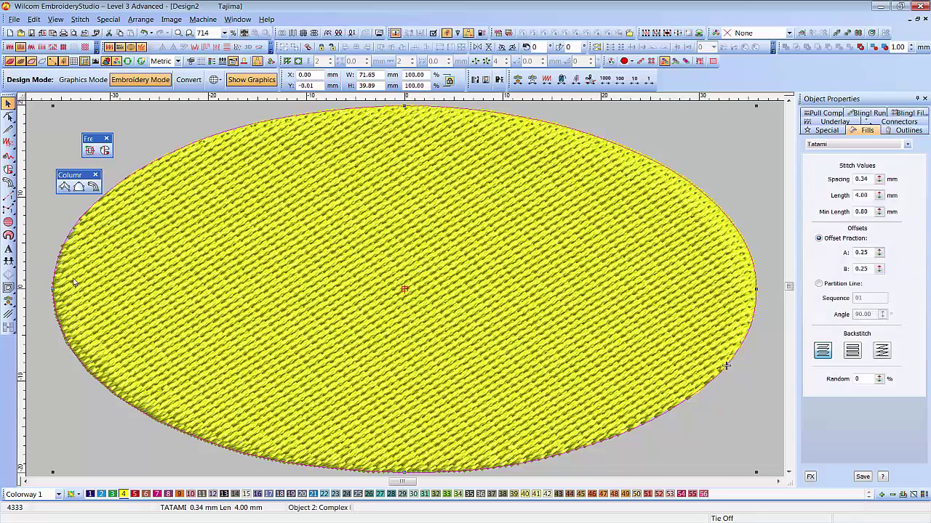
click(9, 288)
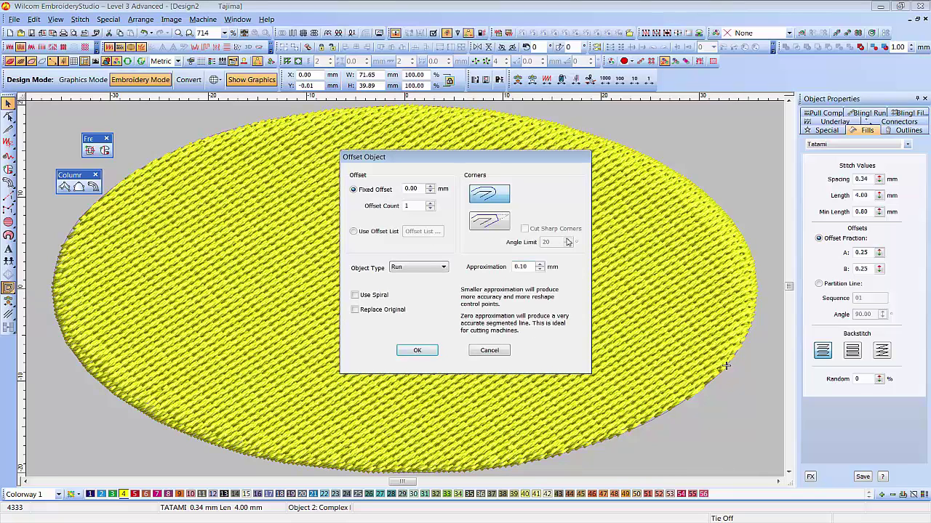
click(437, 267)
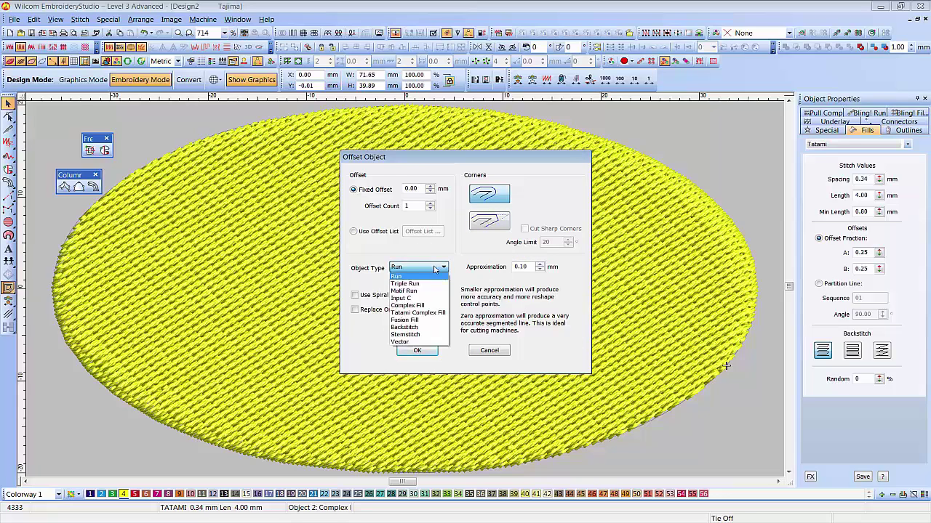
click(421, 304)
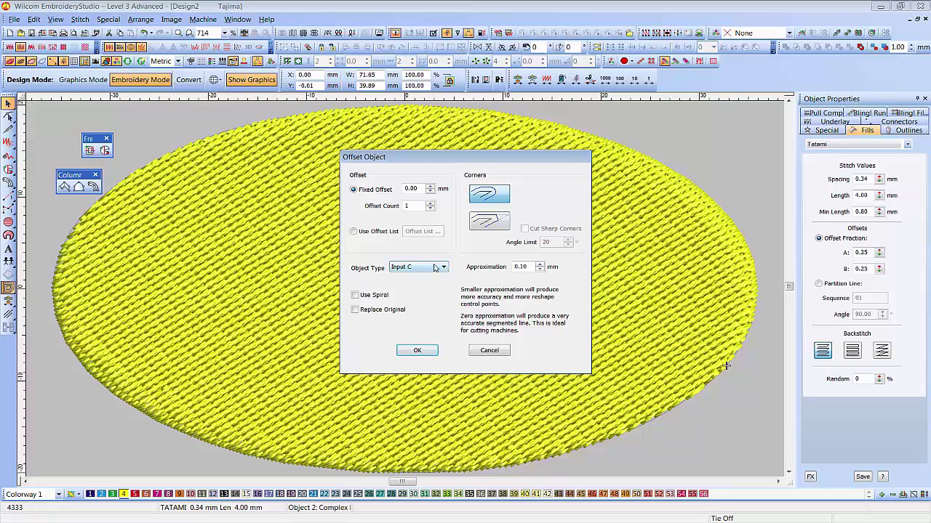
click(424, 353)
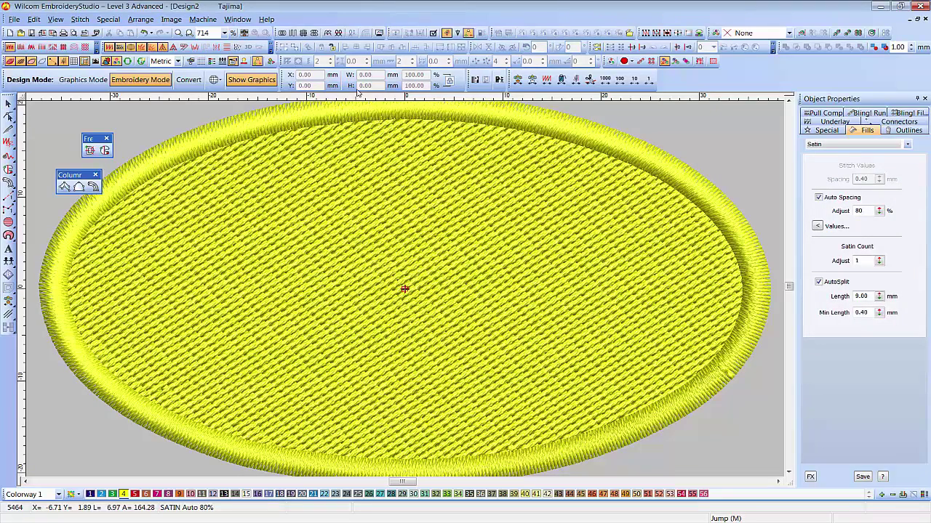
- Select the new oval border, review its Special and Fills properties, and recolor it to black color 13
click(245, 33)
click(554, 176)
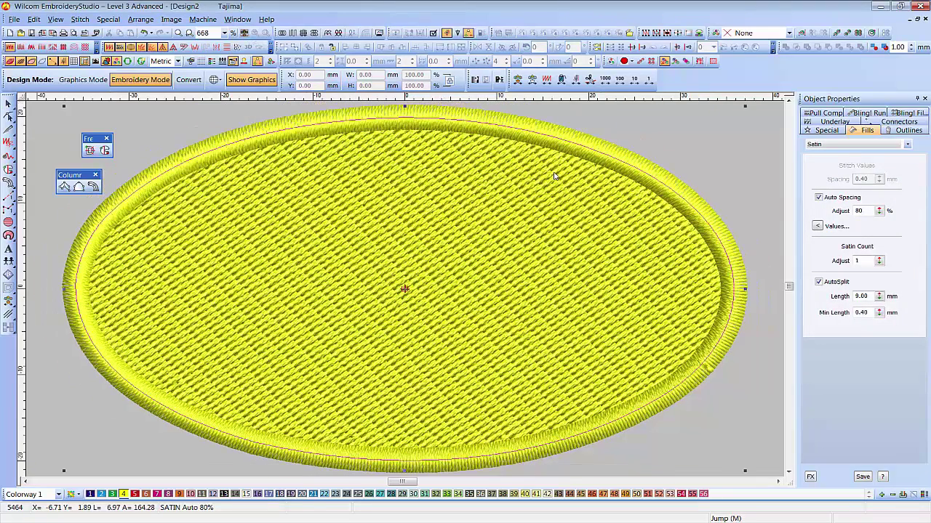
click(827, 128)
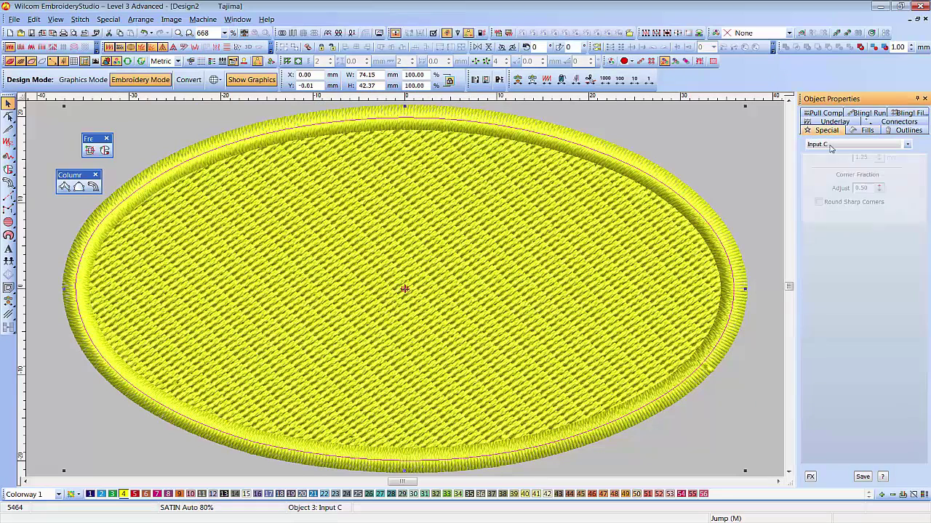
click(864, 130)
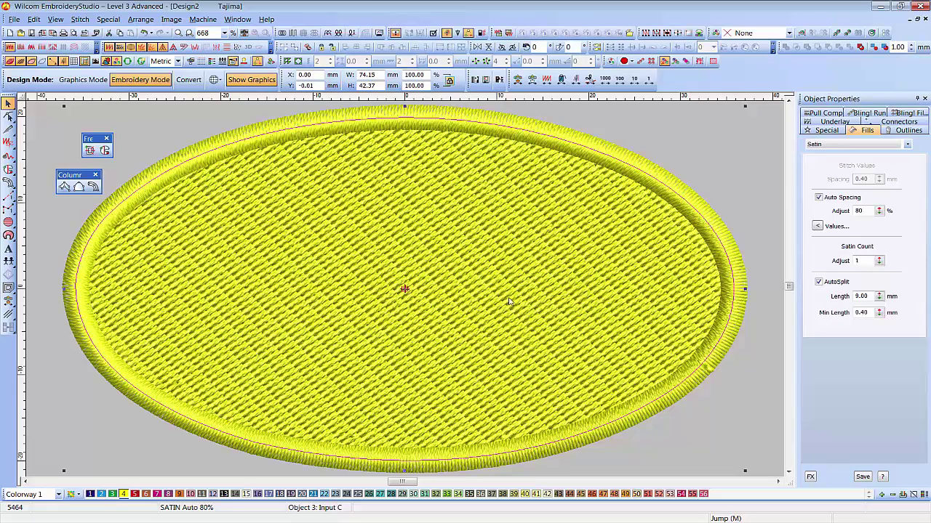
click(224, 495)
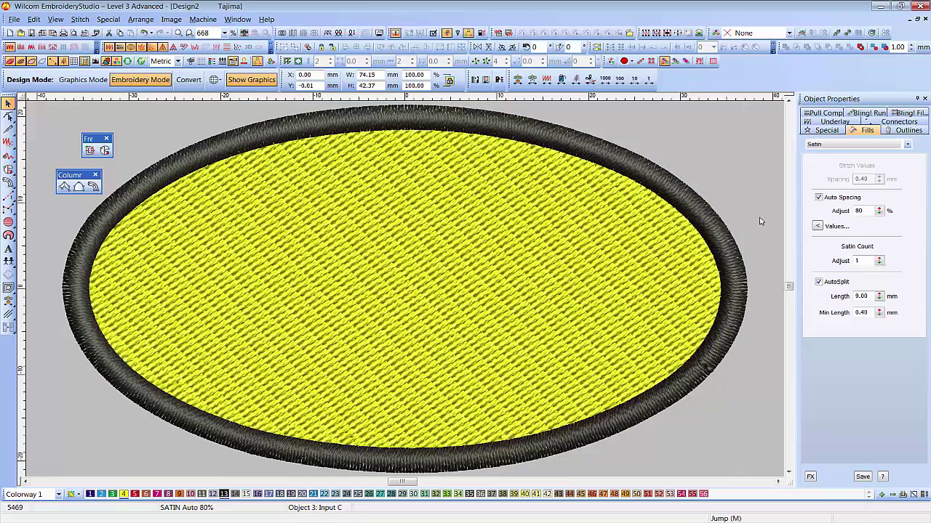
key(Escape)
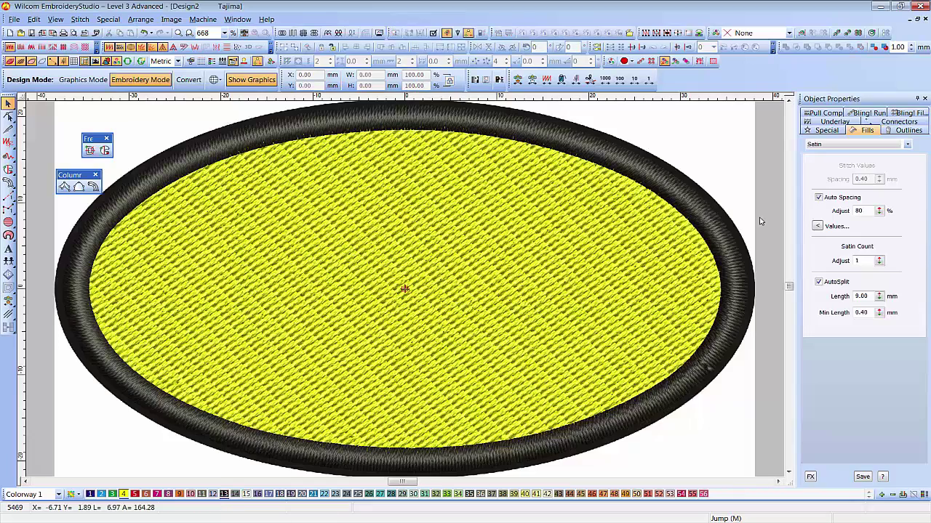
- Hide the stitches to expose the bitmap and start a Complex Fill object with Tatami stitching for the bat
key(s)
key(s)
key(s)
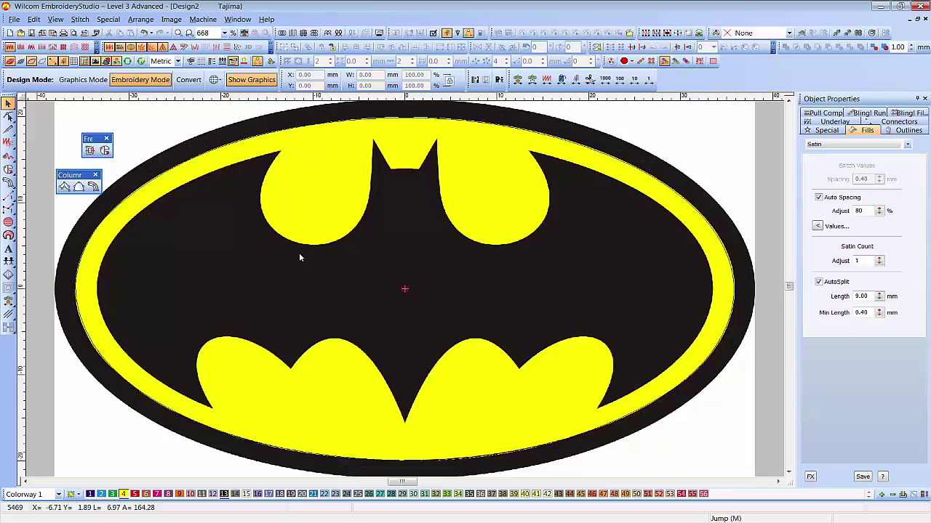
click(106, 150)
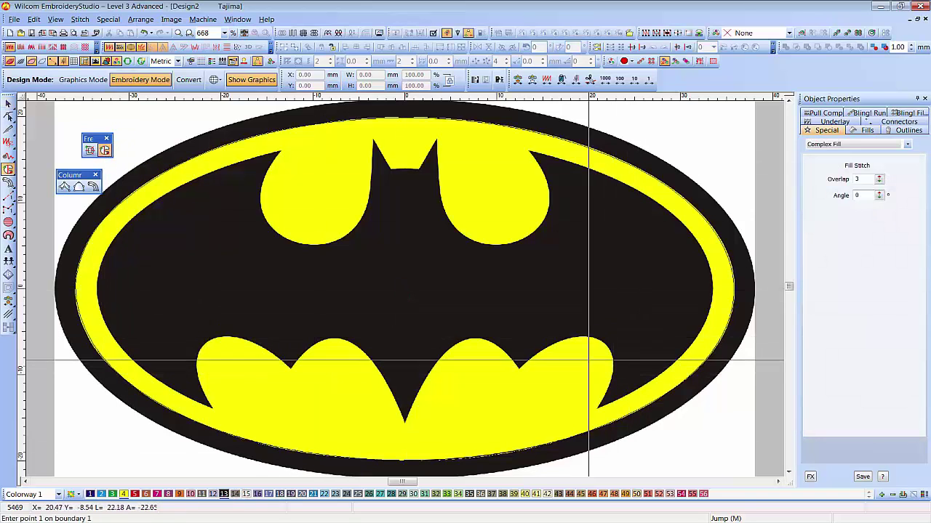
click(27, 47)
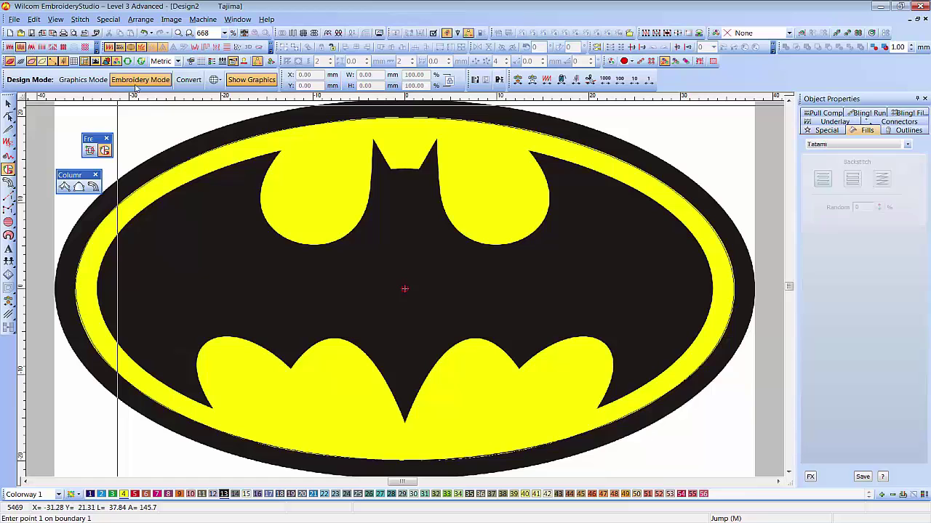
- Set the bat fill's first underlay to Tatami and its stitch spacing to 0.34 mm
click(836, 123)
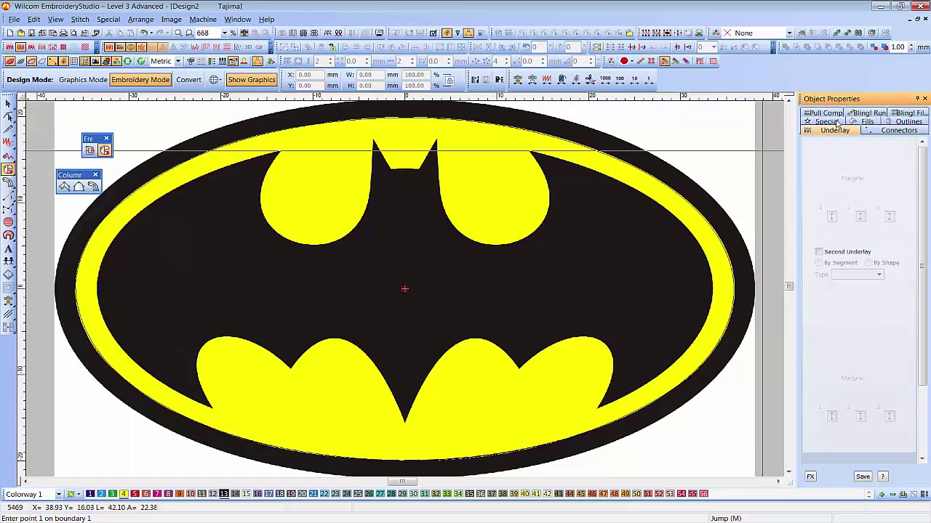
click(863, 177)
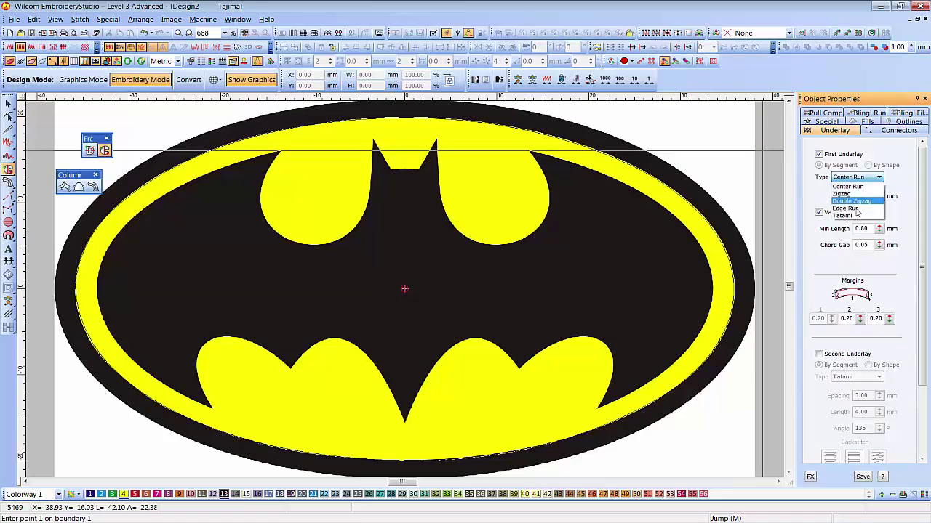
click(858, 216)
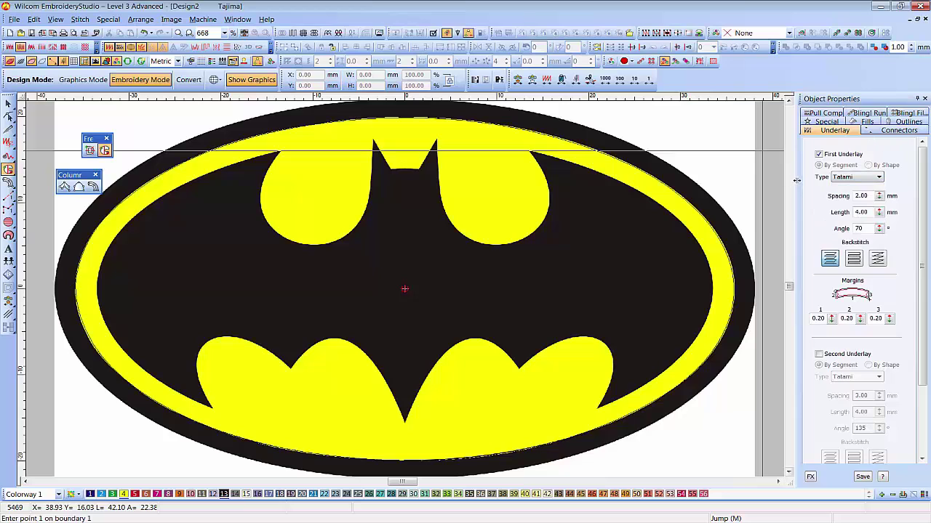
click(869, 123)
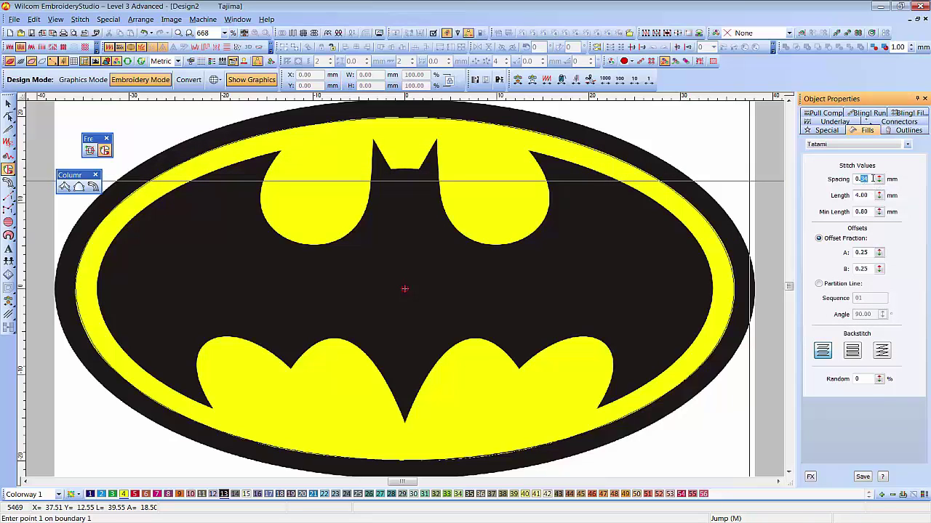
key(Return)
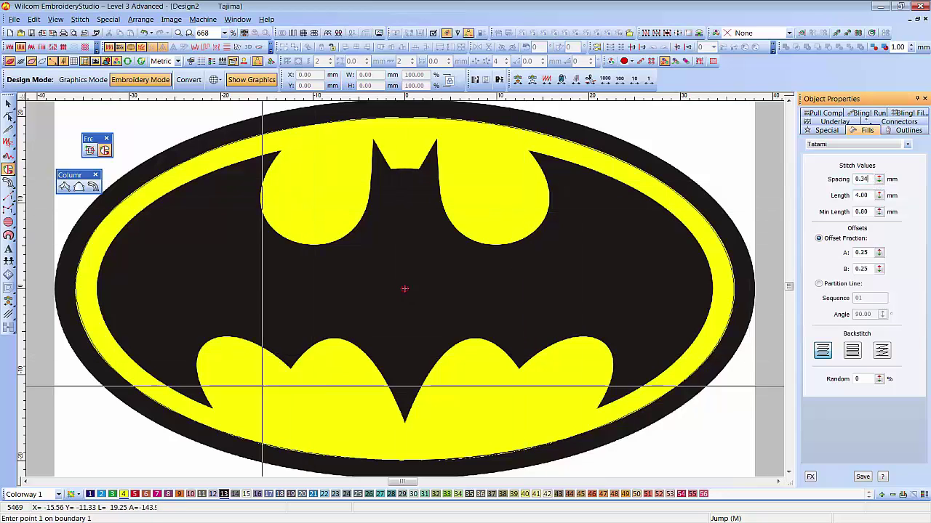
- Trace the outer edge of the bat's left wing from its lower tip around to its upper tip with boundary points
click(213, 410)
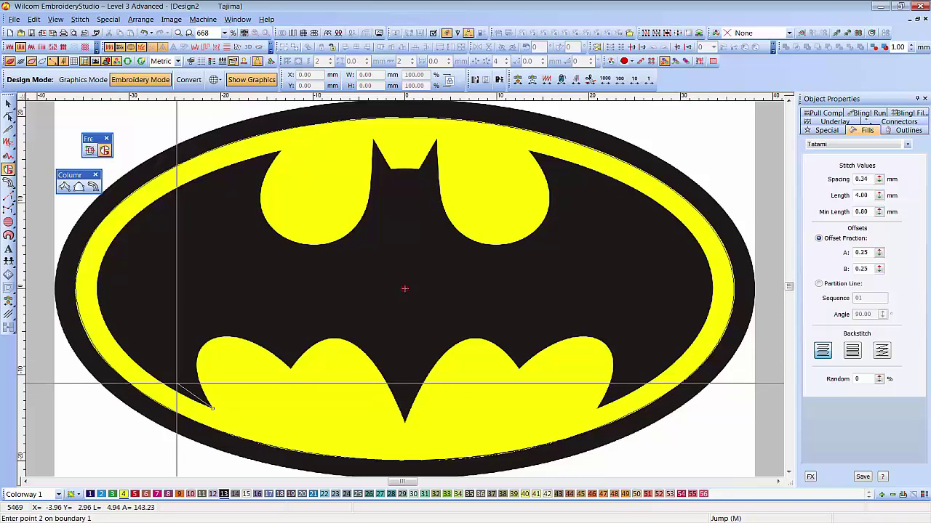
click(164, 386)
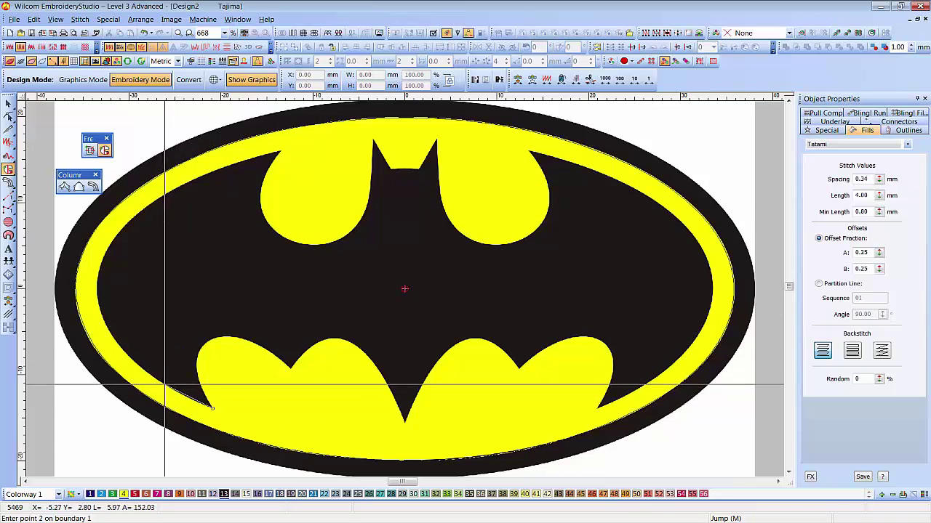
click(123, 350)
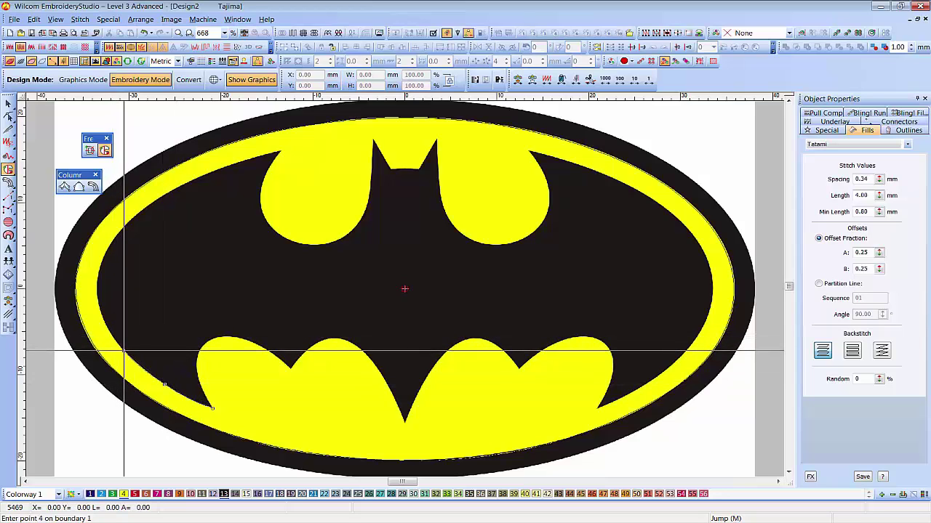
click(100, 312)
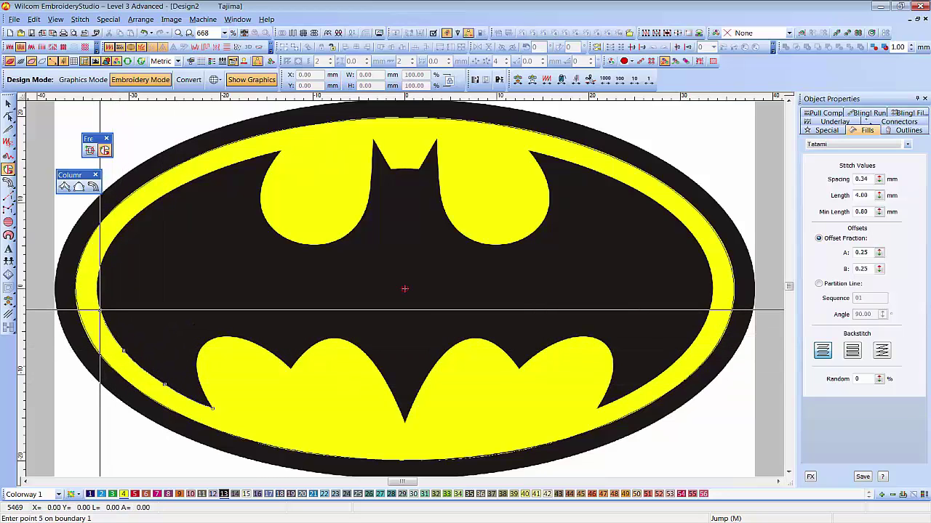
click(99, 268)
click(123, 227)
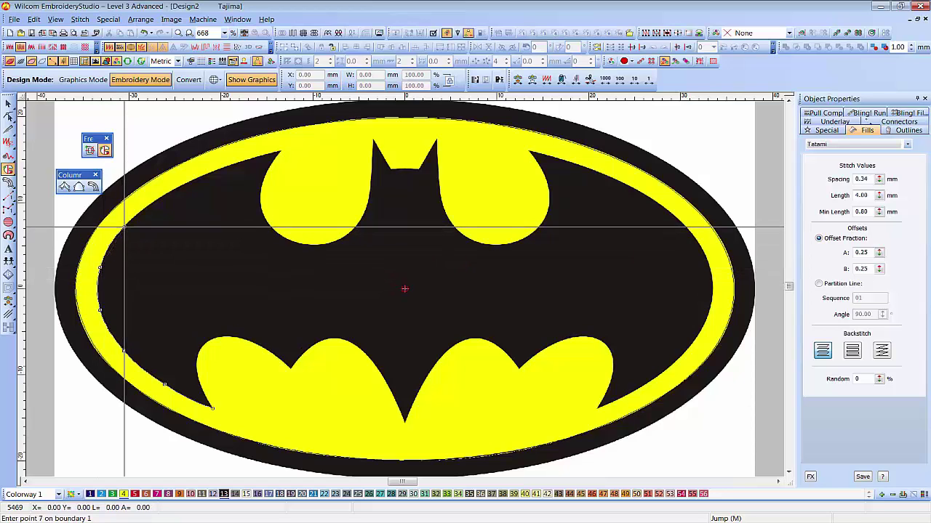
click(177, 188)
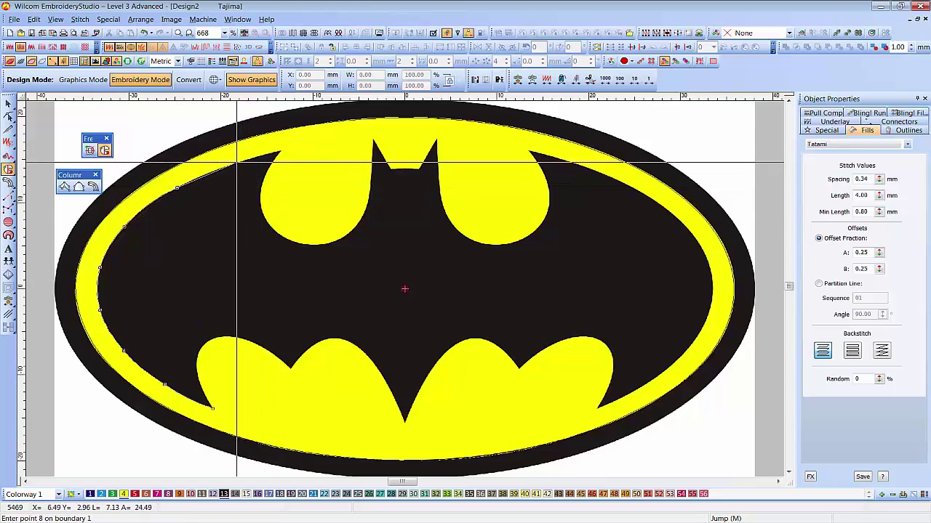
click(237, 162)
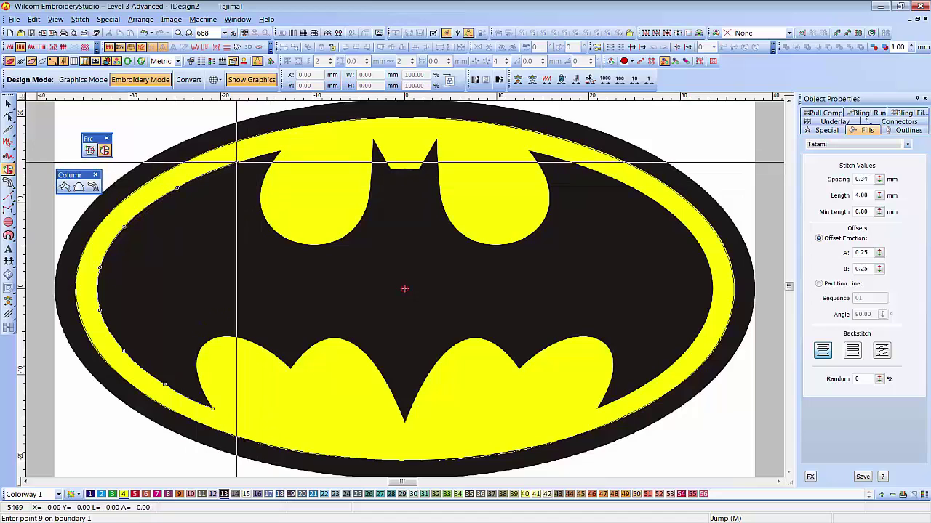
click(282, 151)
- Continue the boundary around the rounded yellow cutout between the left wing's upper tip and the left ear
click(263, 177)
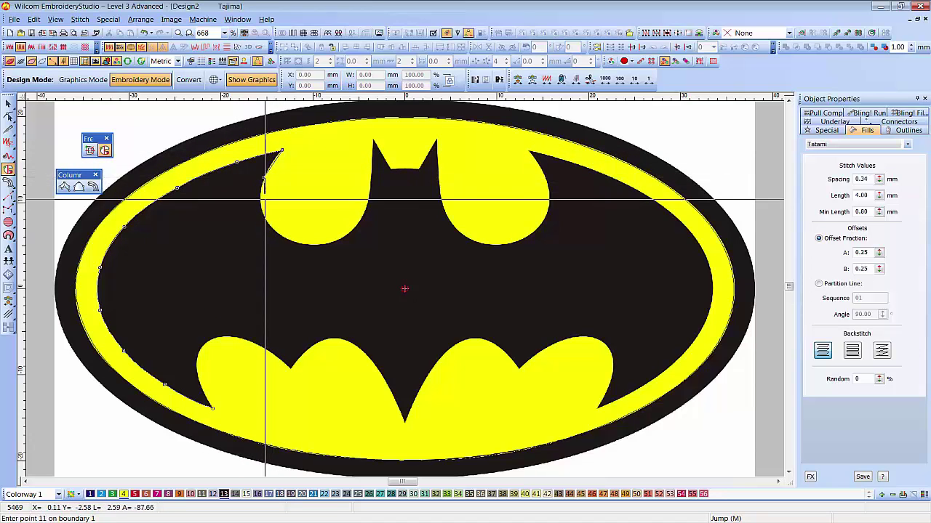
click(262, 209)
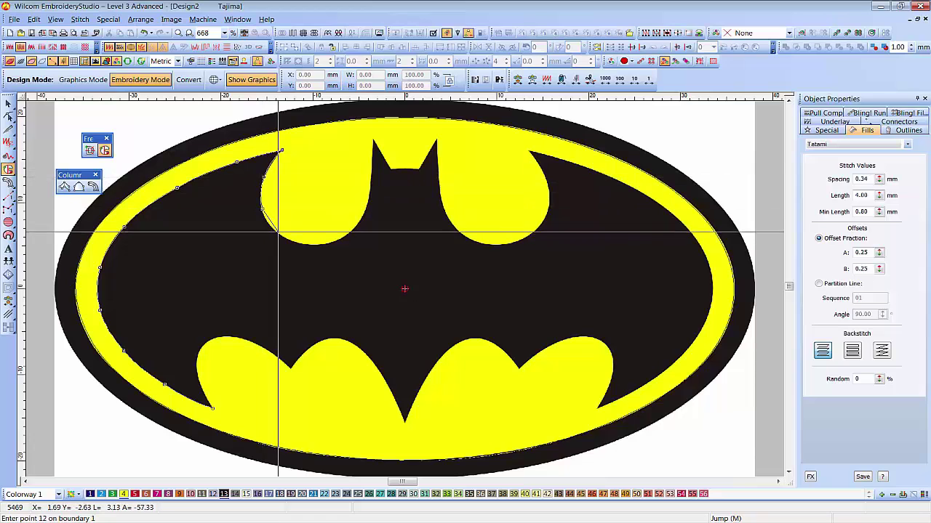
click(282, 237)
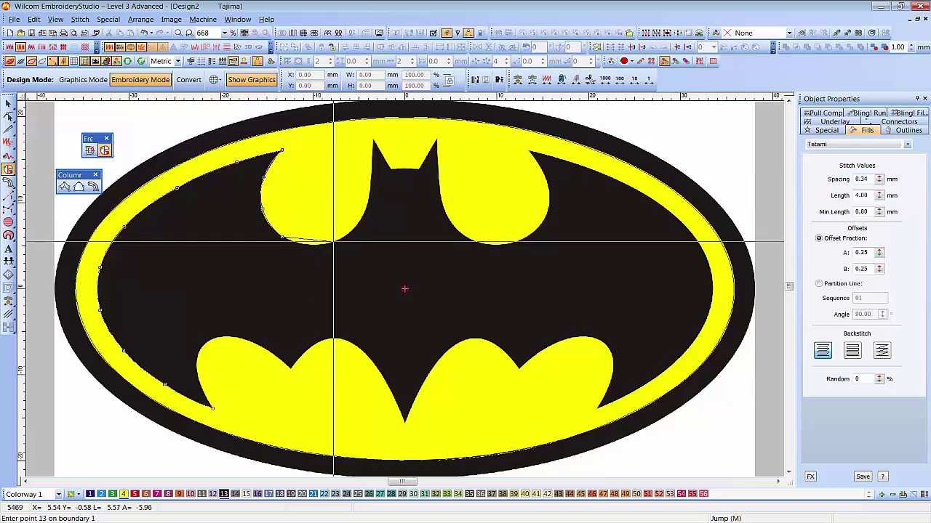
click(333, 241)
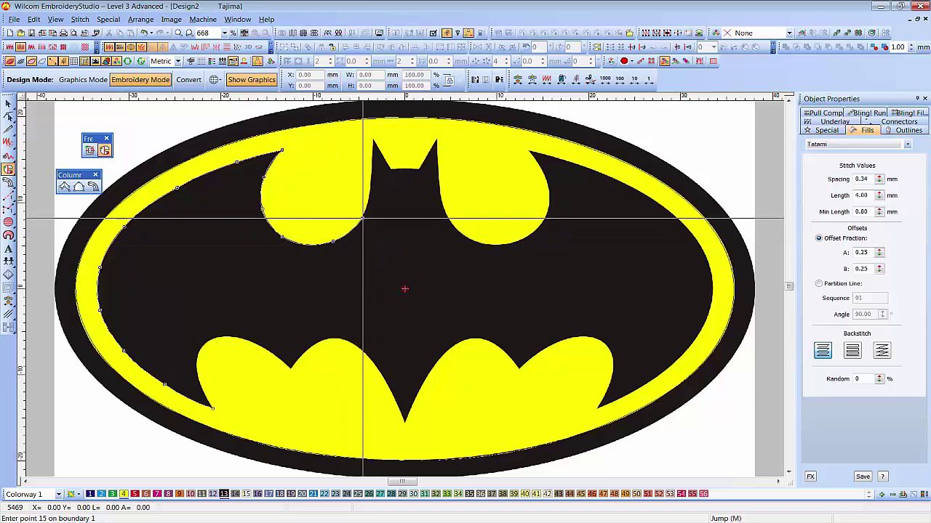
click(363, 217)
click(371, 187)
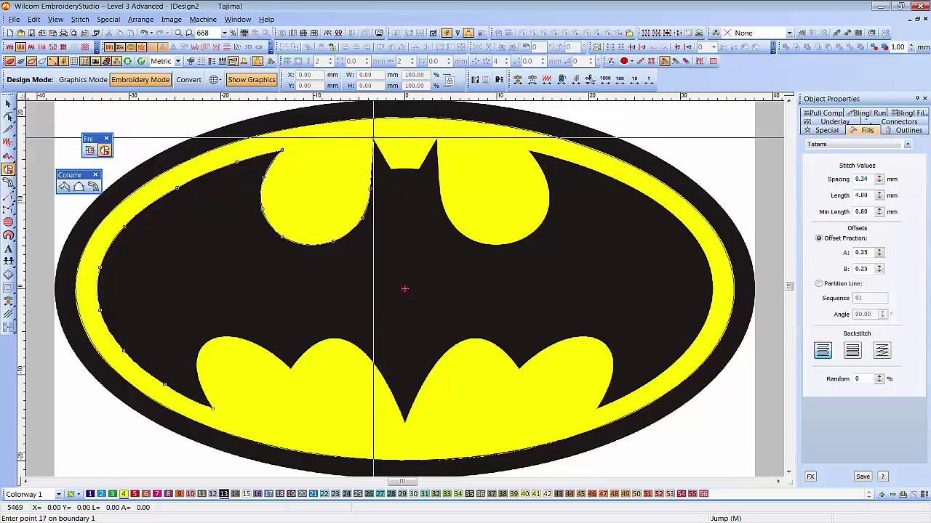
- Continue the bat's boundary from the left ear down across the flat top of the head to the base of the right ear
click(391, 170)
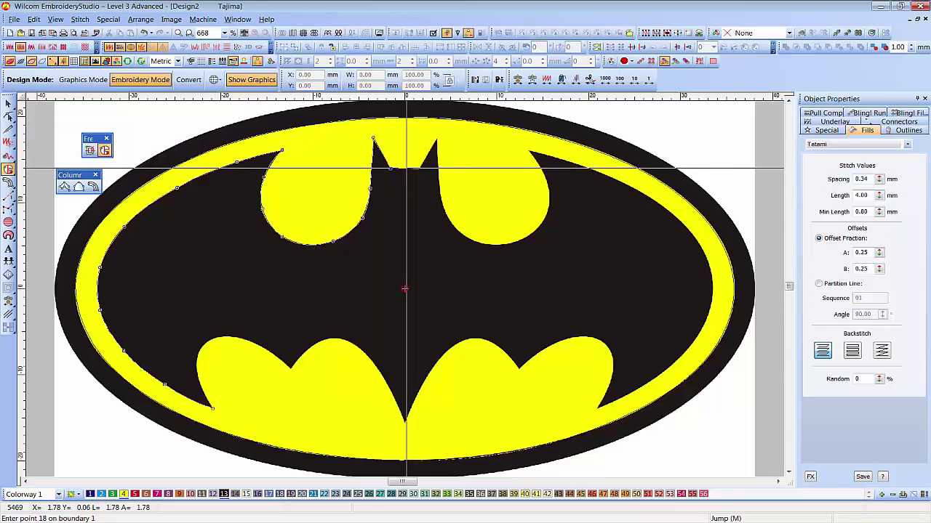
click(407, 169)
click(418, 168)
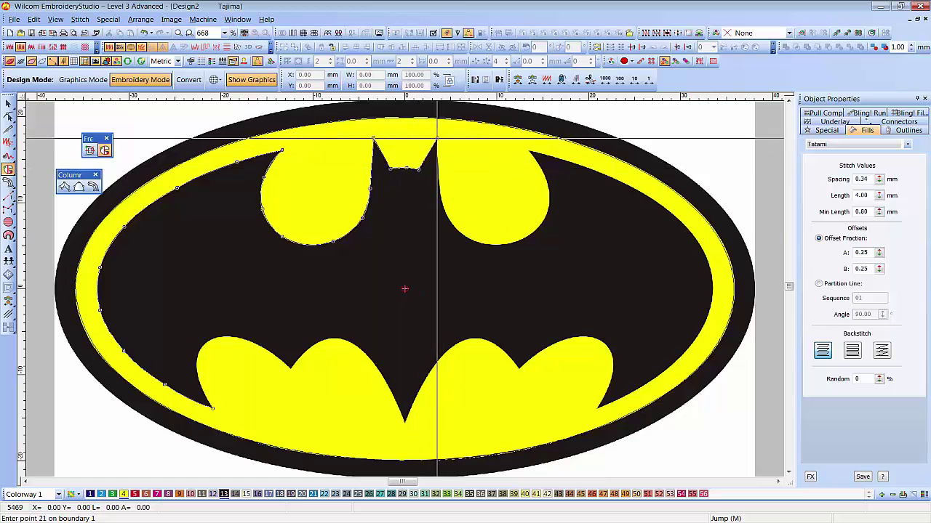
- Continue the boundary from the right ear around the rounded yellow cutout to the right wing's upper tip
click(440, 197)
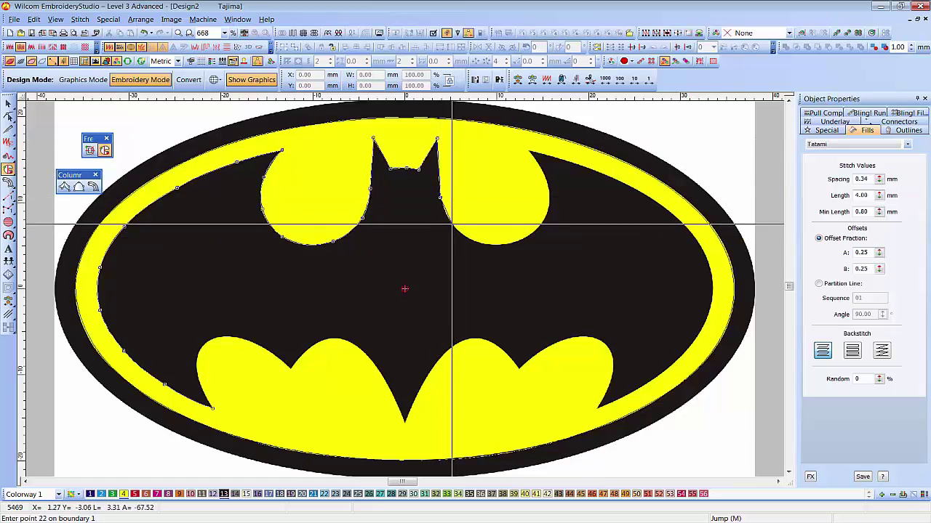
click(451, 224)
click(473, 240)
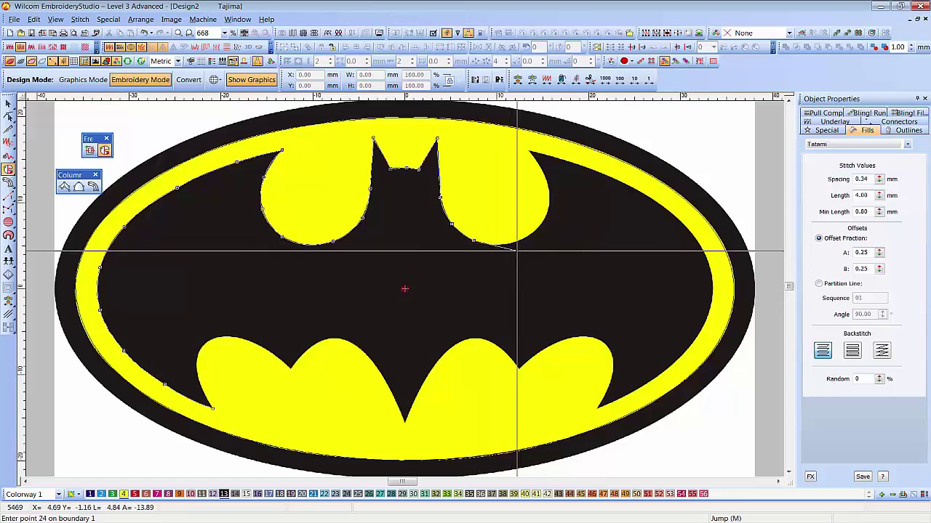
click(511, 243)
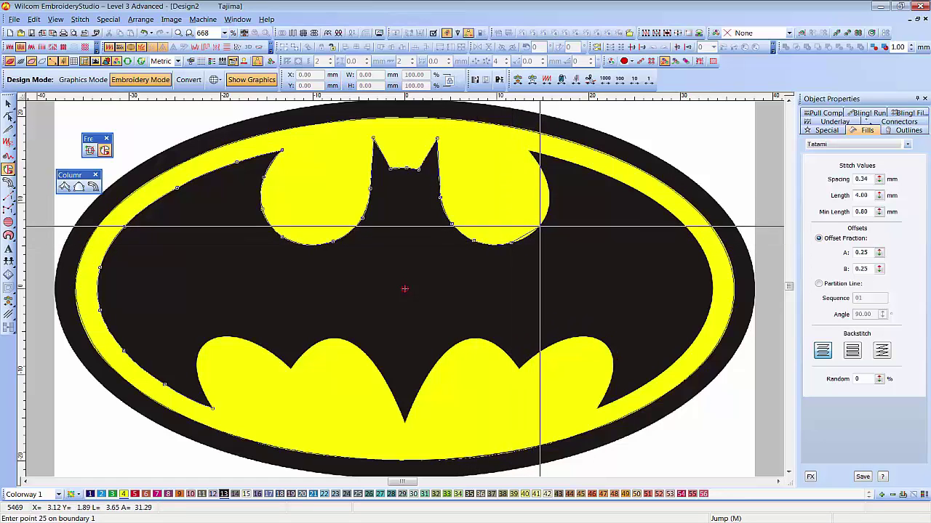
click(540, 226)
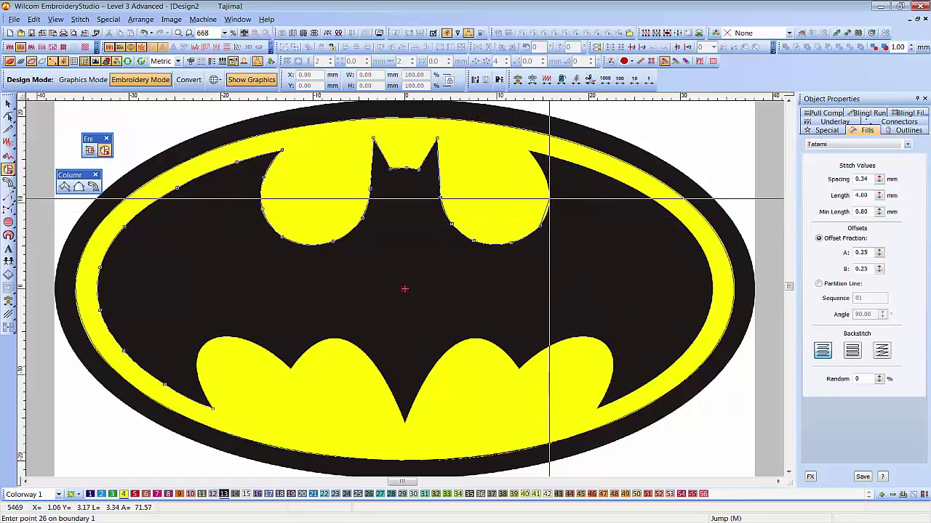
click(549, 198)
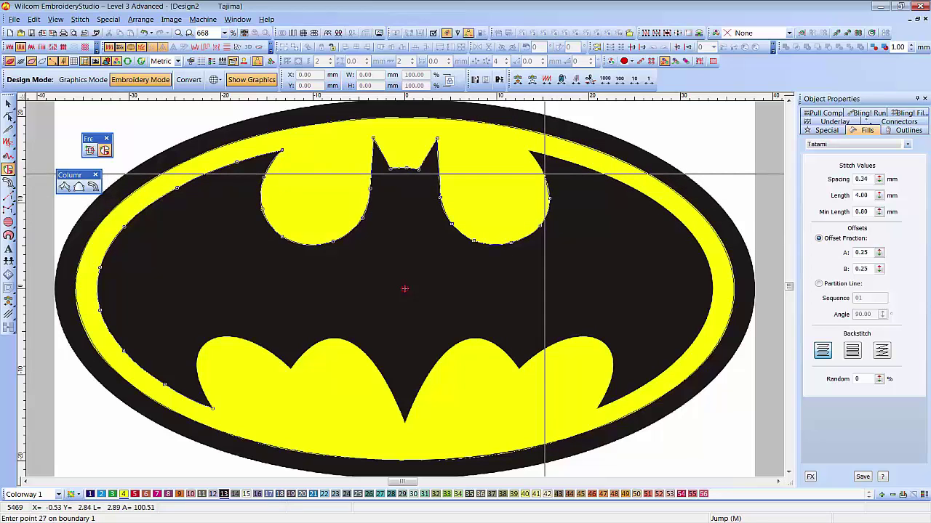
click(545, 175)
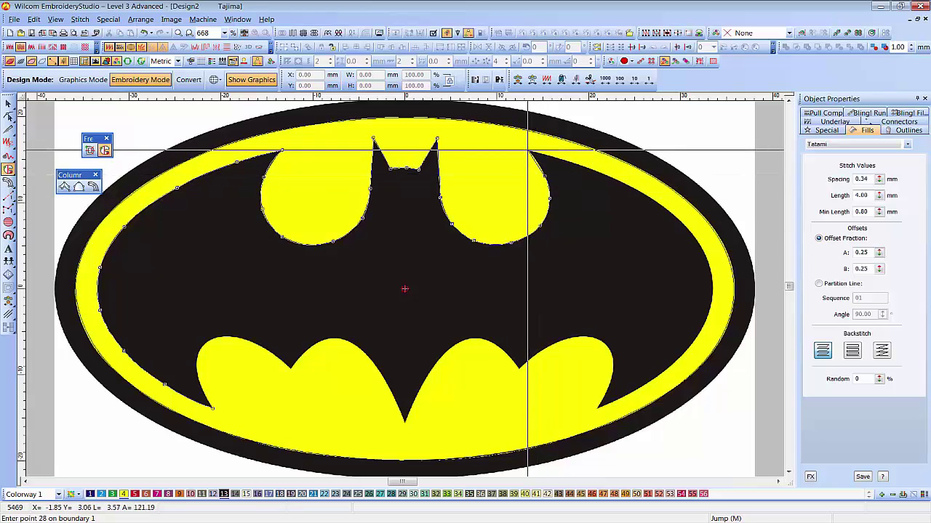
click(528, 151)
- Trace the outer edge of the bat's right wing from its upper tip around to its lower tip with boundary points
click(592, 169)
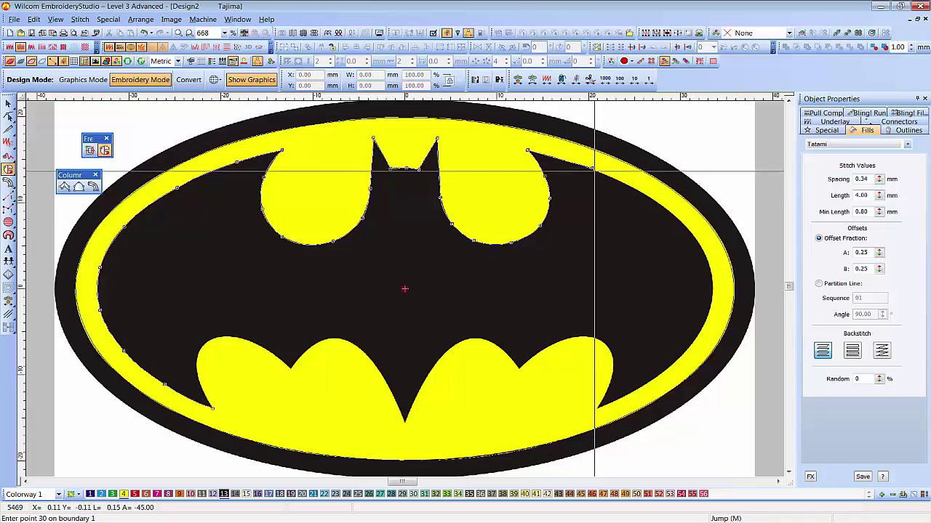
click(649, 197)
click(694, 236)
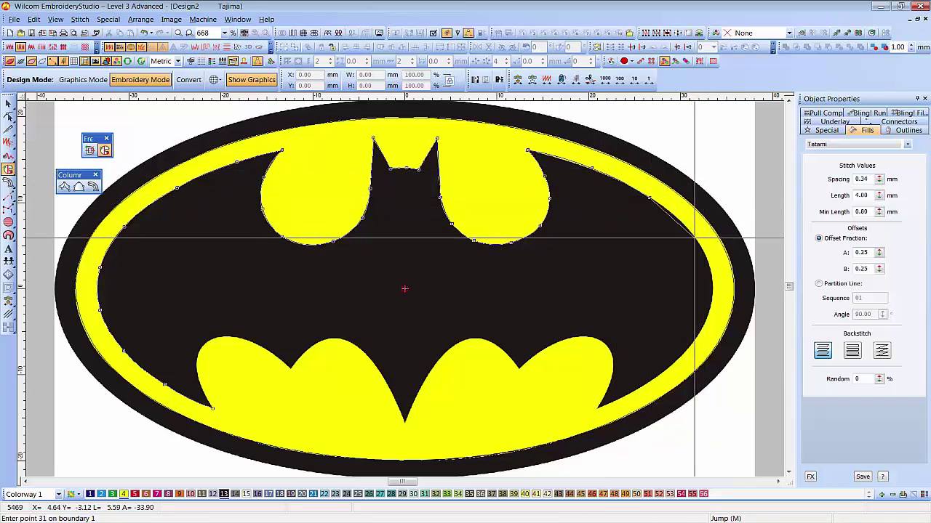
click(711, 293)
click(689, 348)
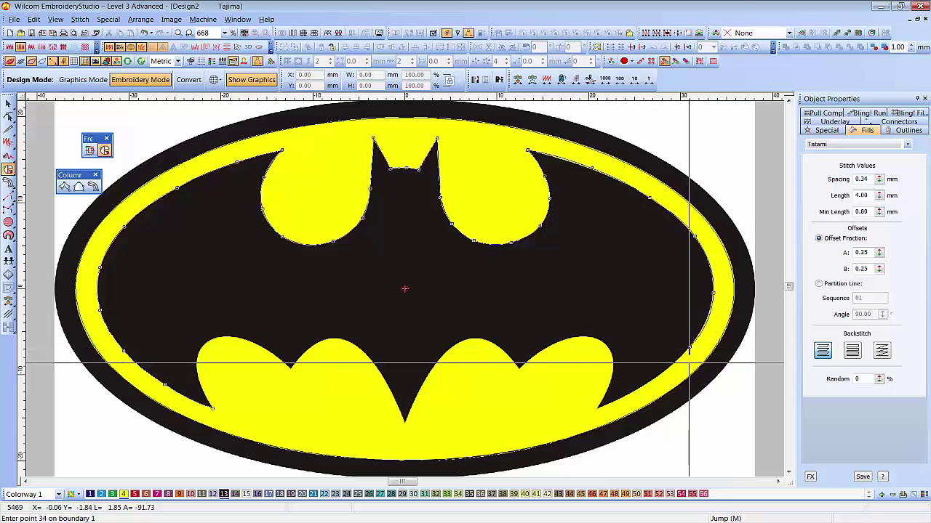
click(638, 390)
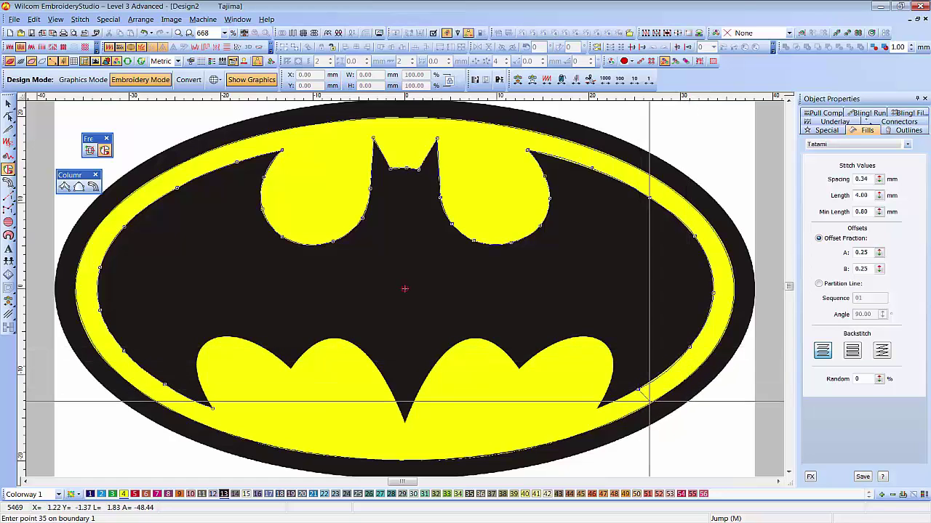
click(596, 409)
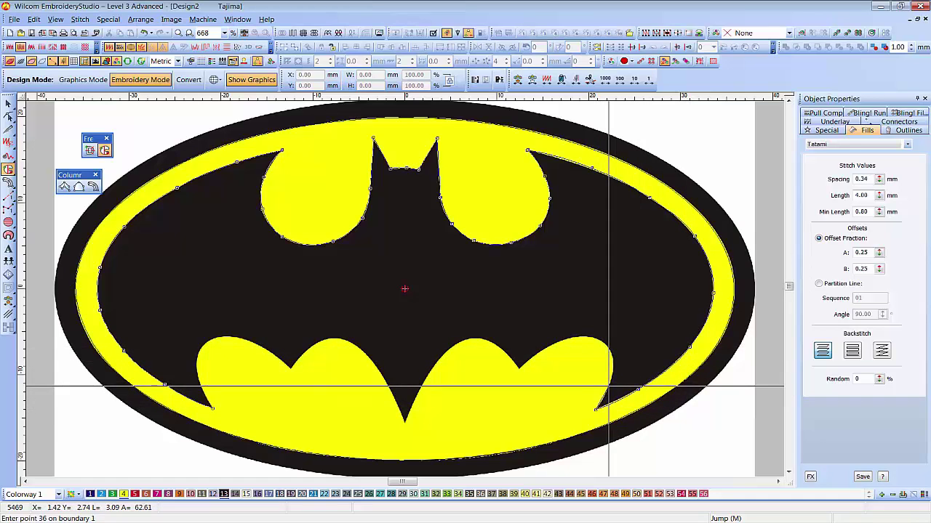
- Continue the boundary over the outer lower scallop of the right wing to the cusp between the two right scallops
click(611, 368)
click(613, 358)
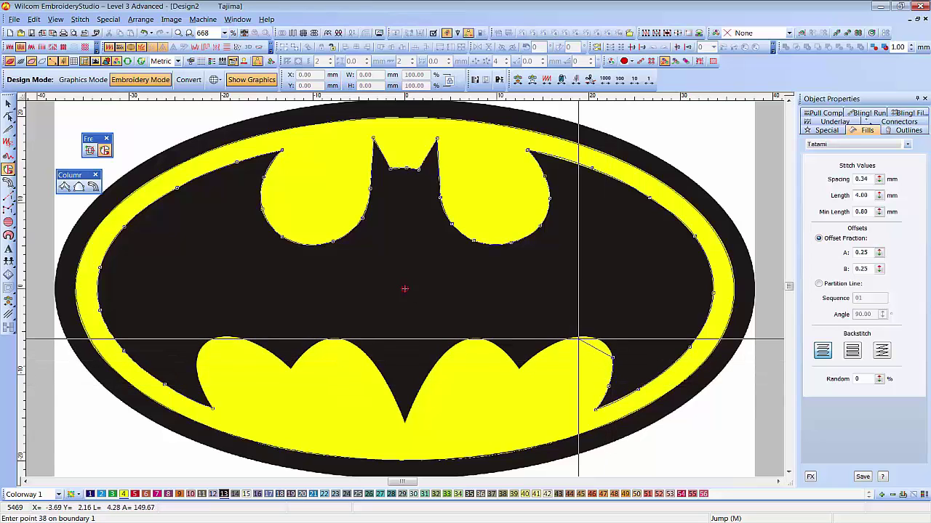
click(598, 338)
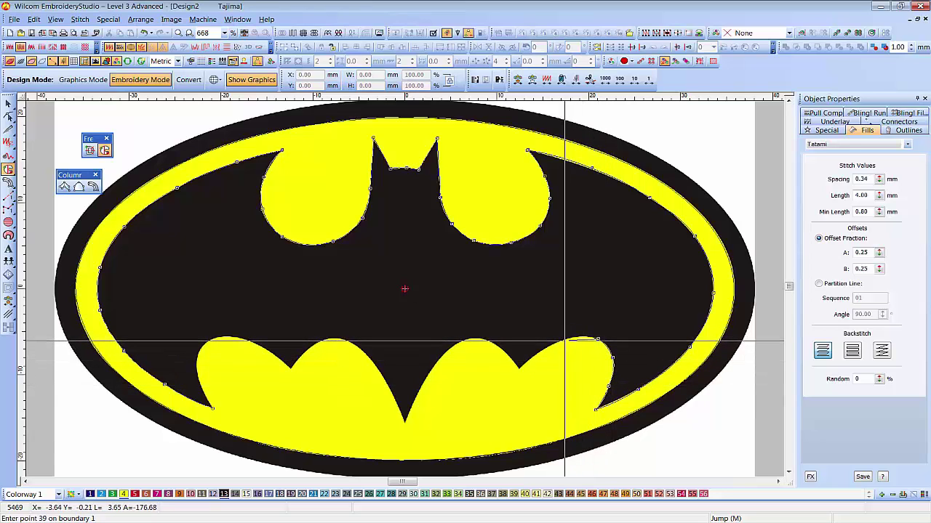
click(565, 340)
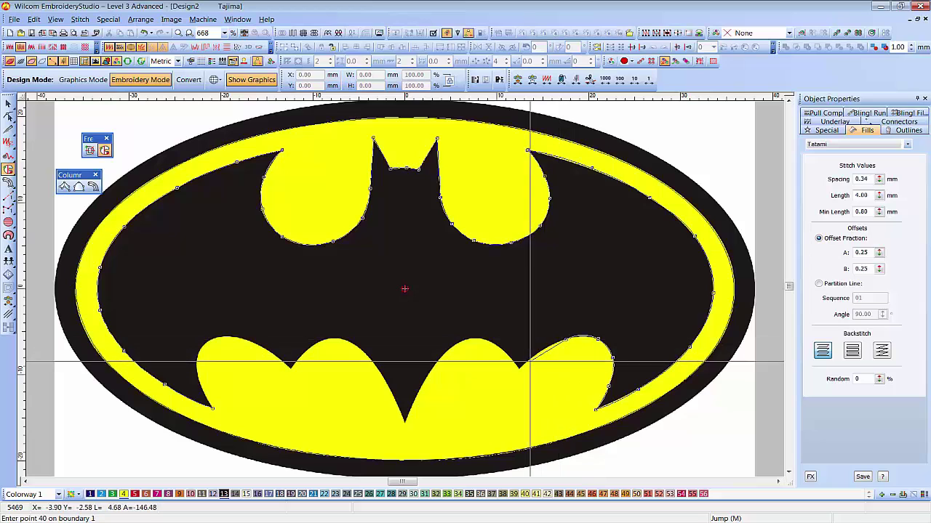
click(536, 353)
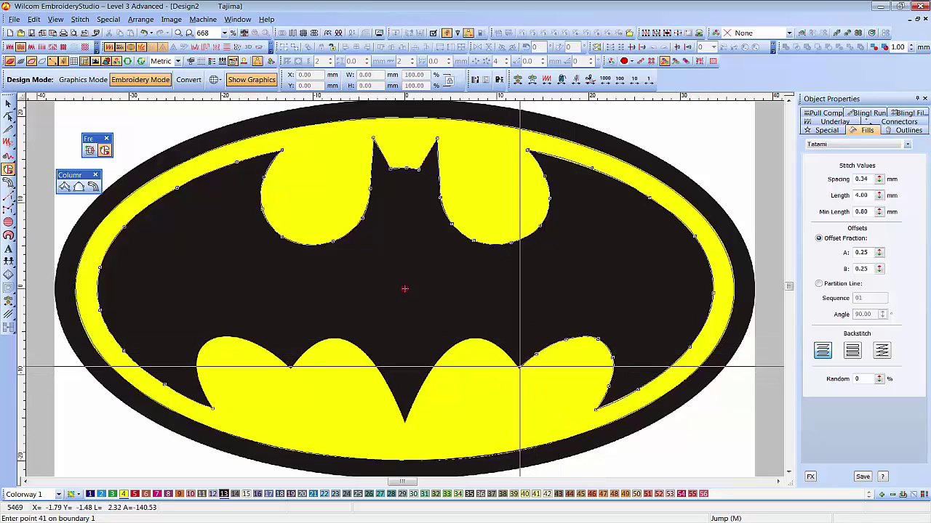
click(518, 369)
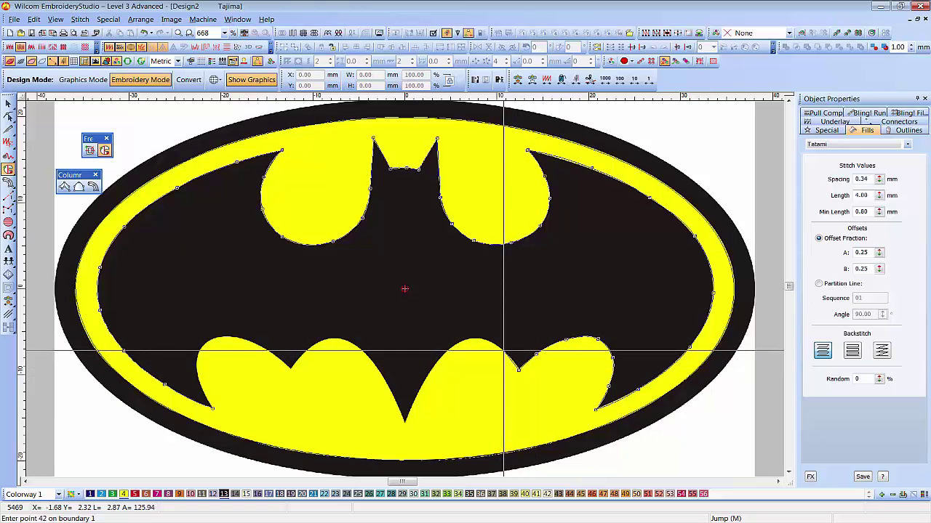
- Continue the boundary over the right inner scallop and down toward the pointed tail at the bat's bottom centre
click(504, 353)
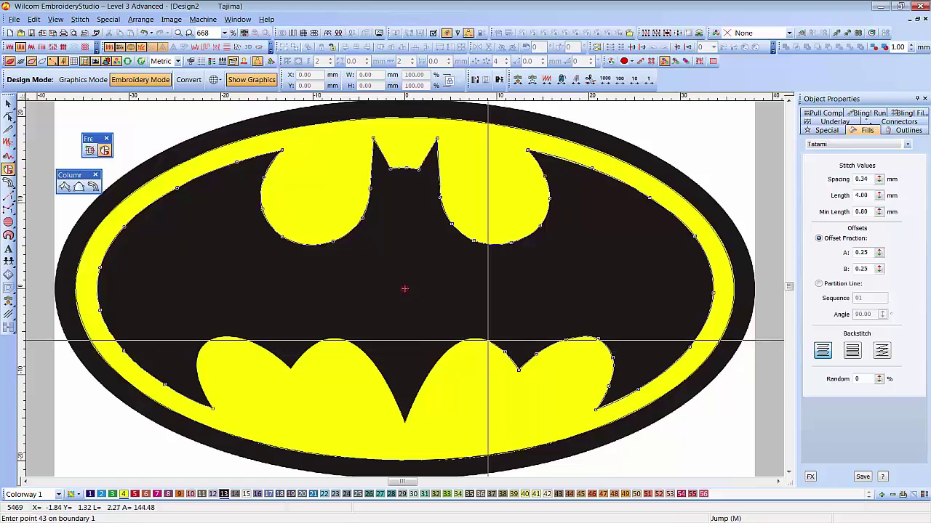
click(486, 341)
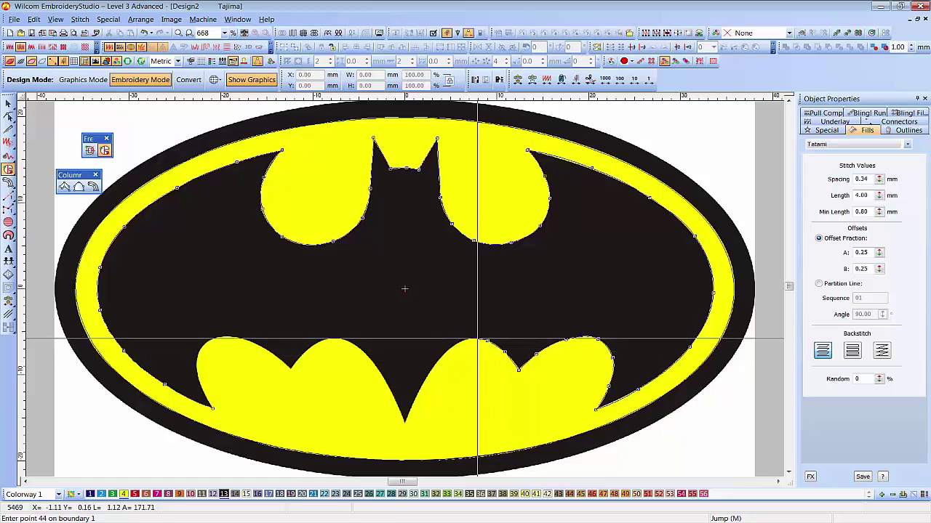
click(475, 339)
click(458, 342)
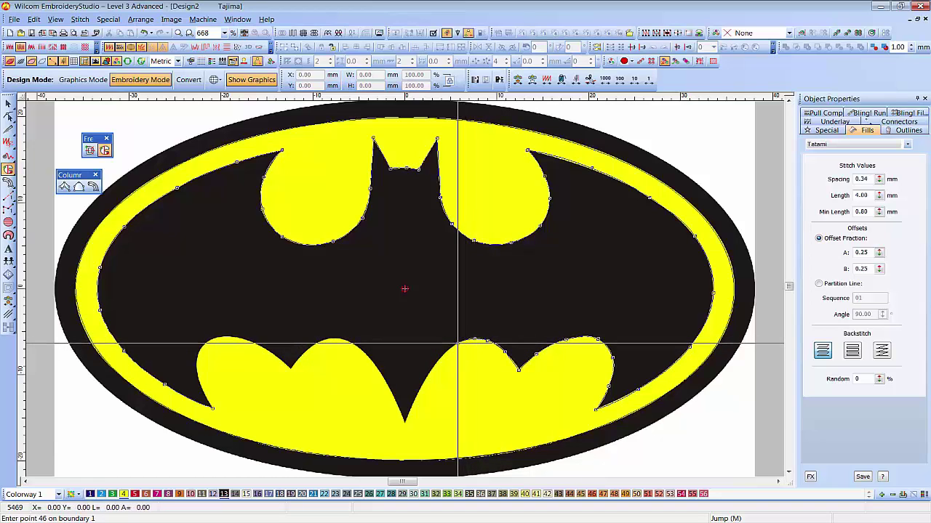
click(436, 362)
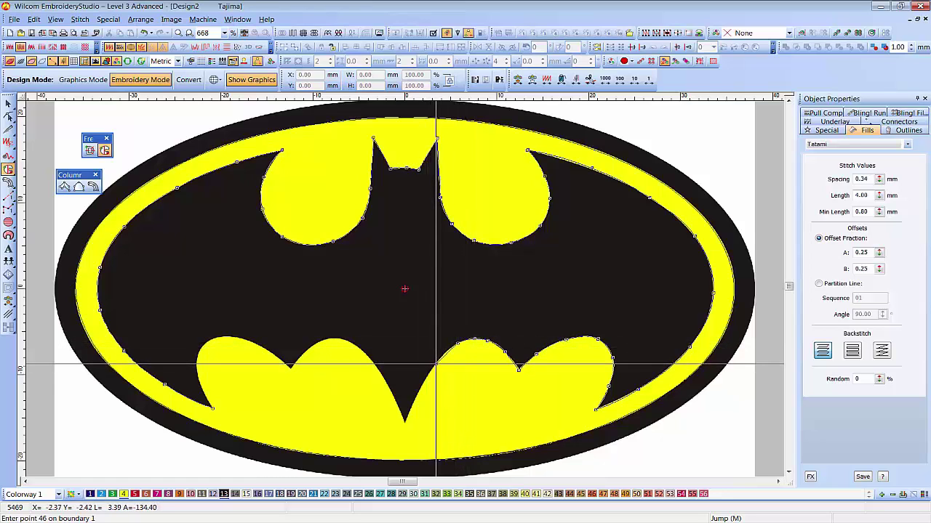
click(418, 392)
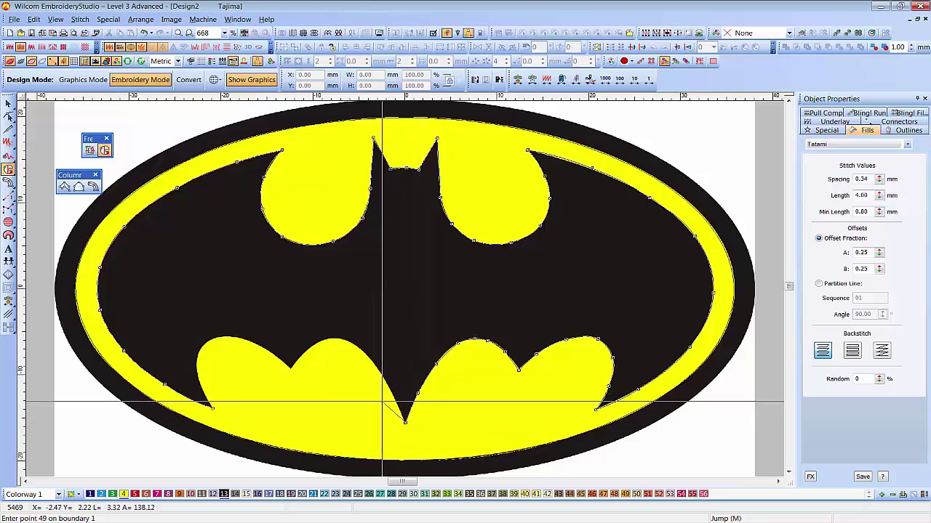
- Continue the boundary from the tail up over the left inner scallop to the cusp between the two left scallops
click(387, 386)
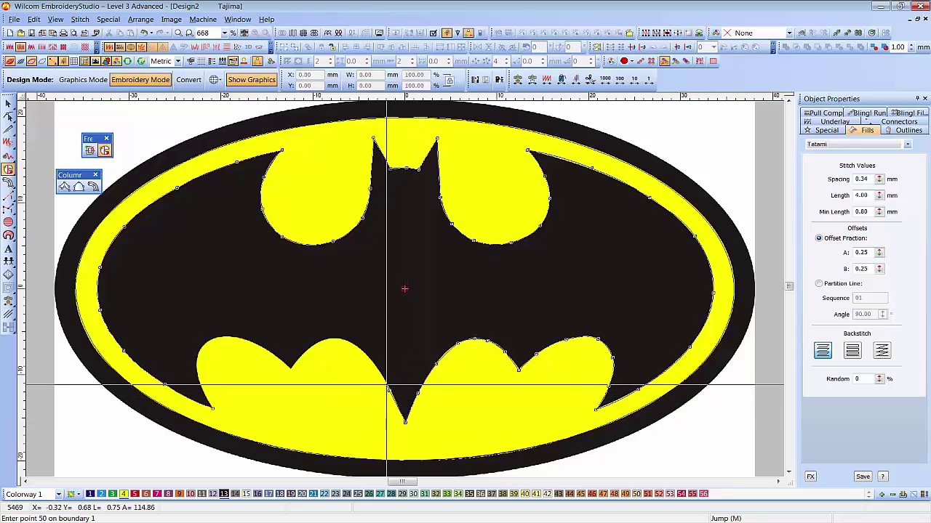
click(387, 384)
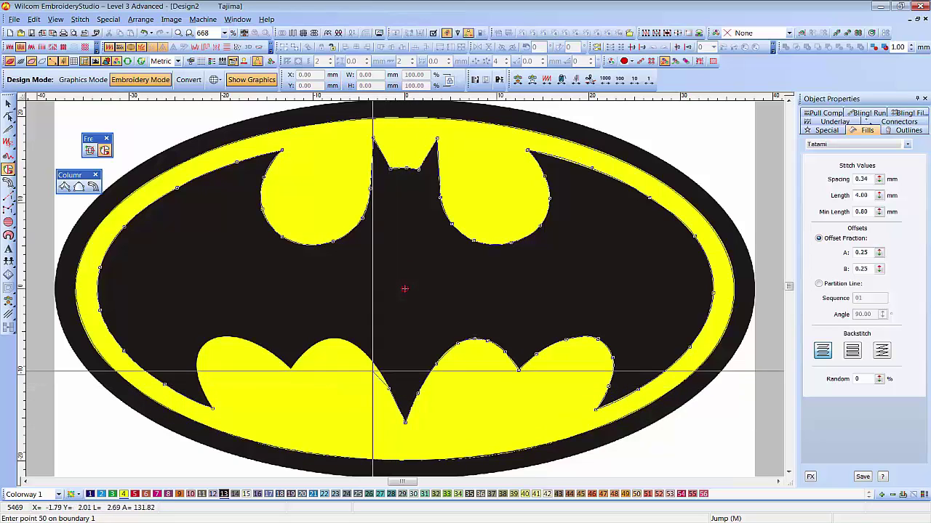
click(372, 360)
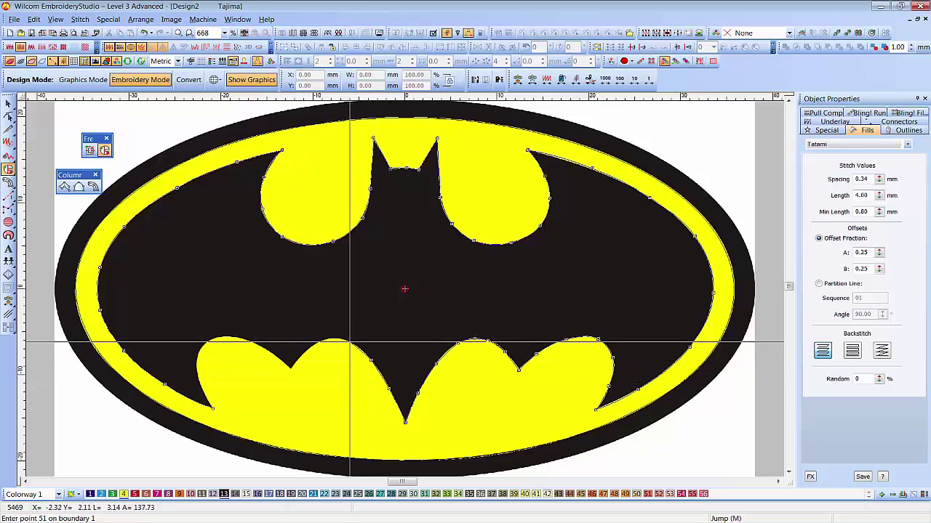
click(355, 346)
click(337, 339)
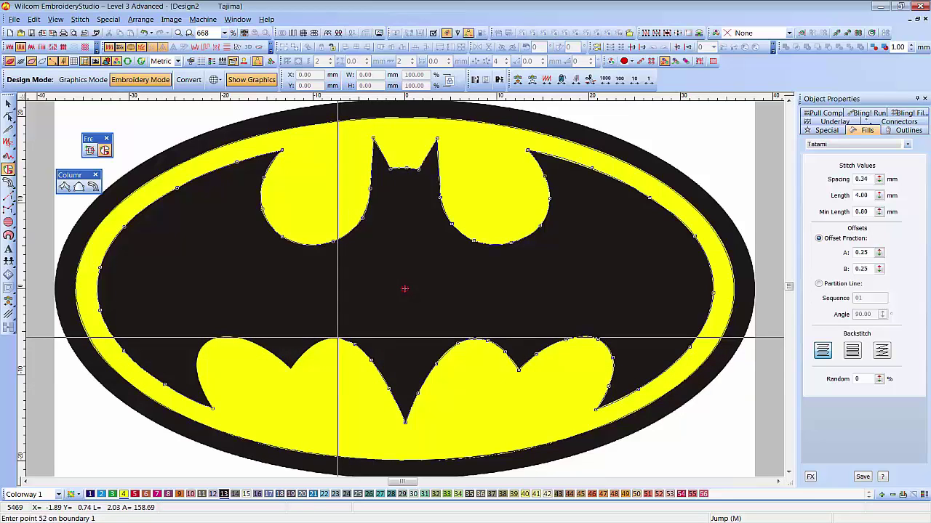
click(314, 344)
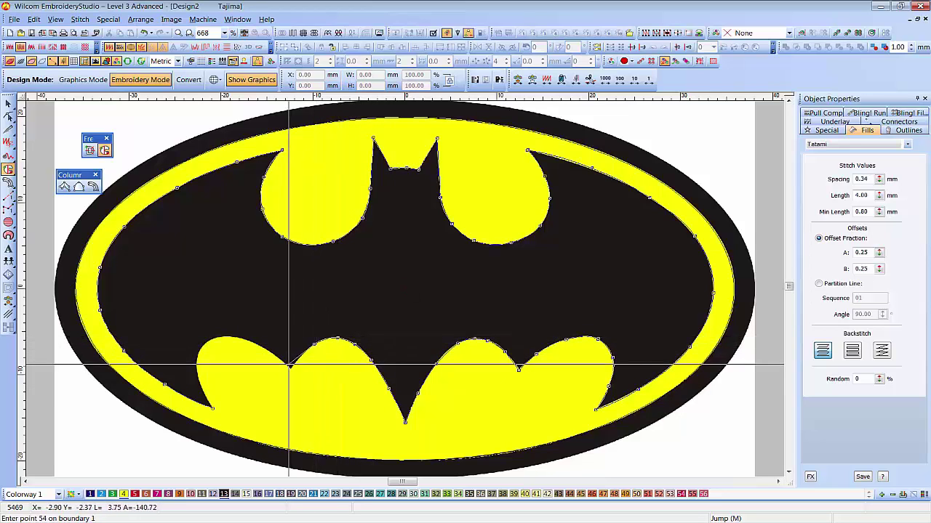
click(298, 361)
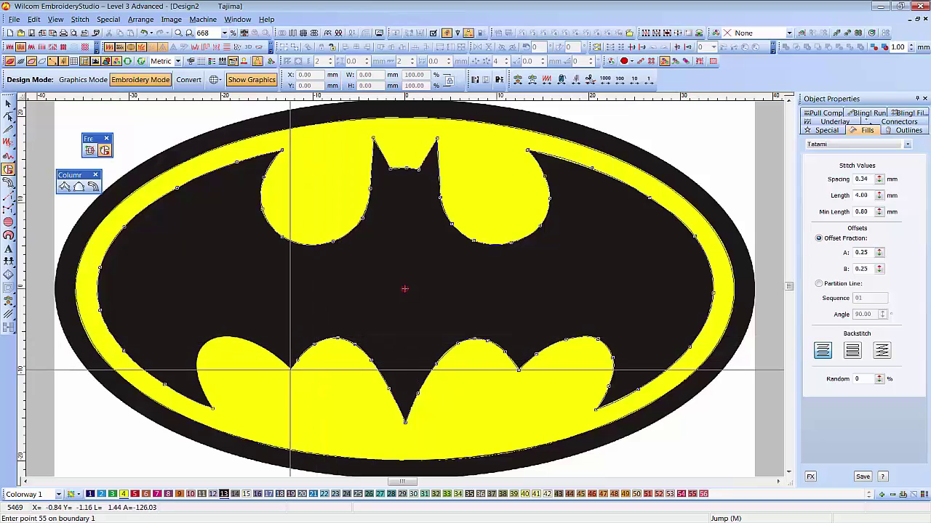
click(290, 370)
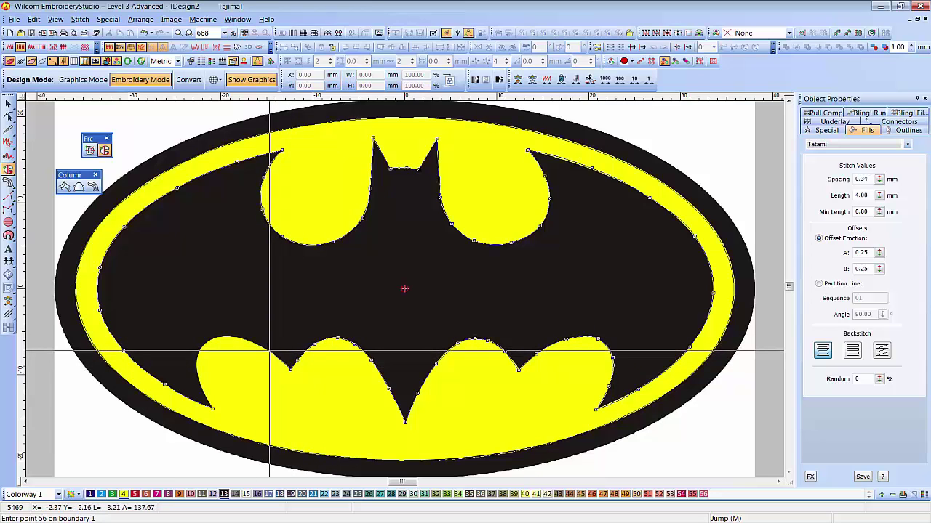
- Trace the outer lower scallop of the left wing back to the starting tip and close the bat's outer boundary
click(269, 352)
click(243, 345)
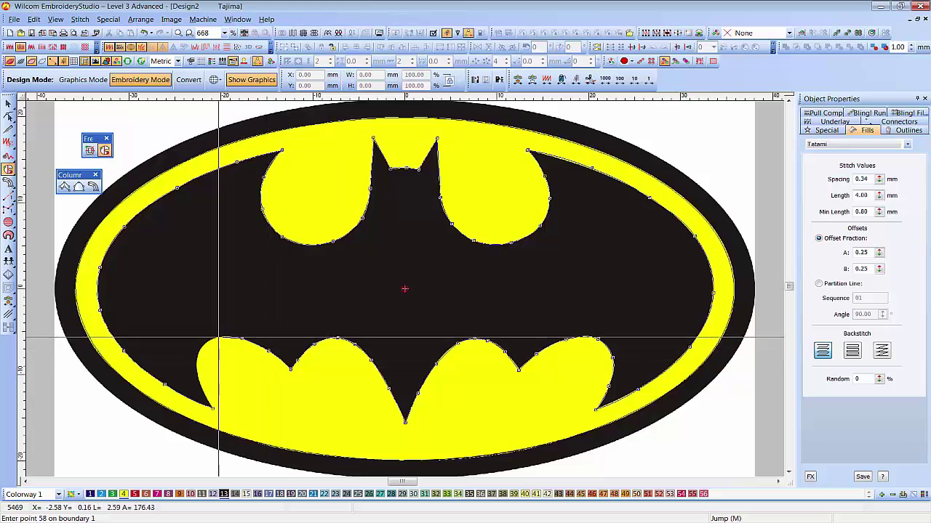
click(242, 338)
click(219, 338)
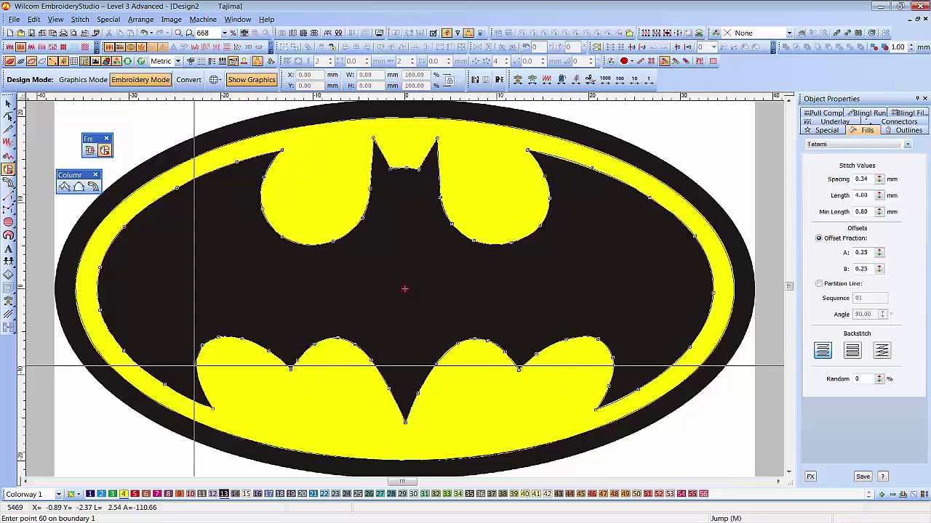
click(197, 366)
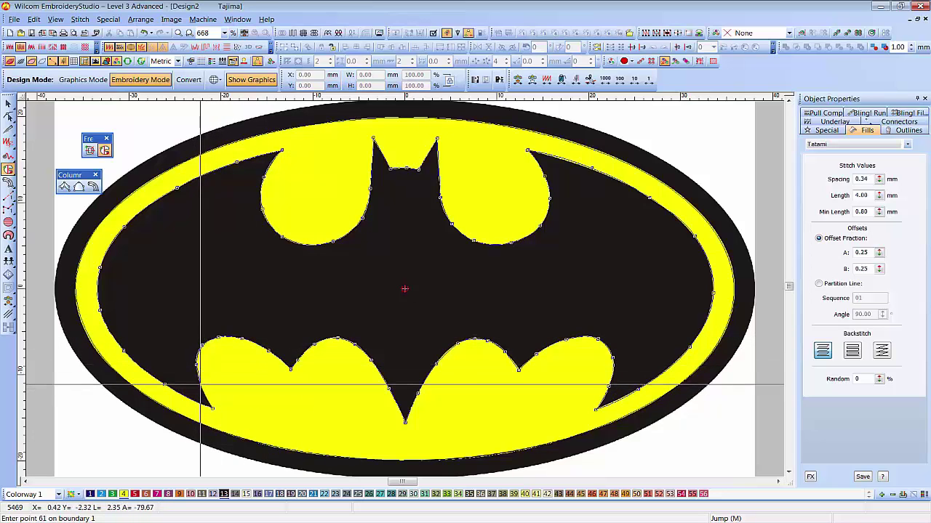
click(214, 399)
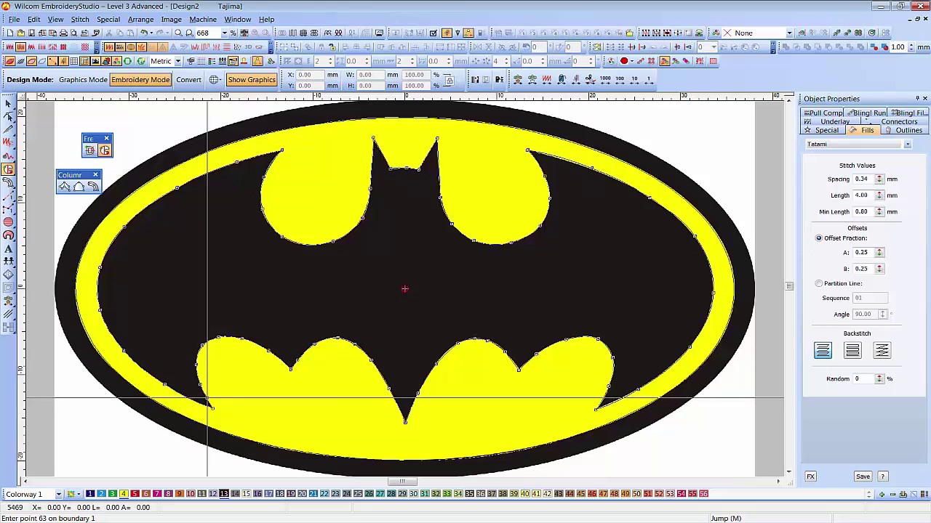
key(Return)
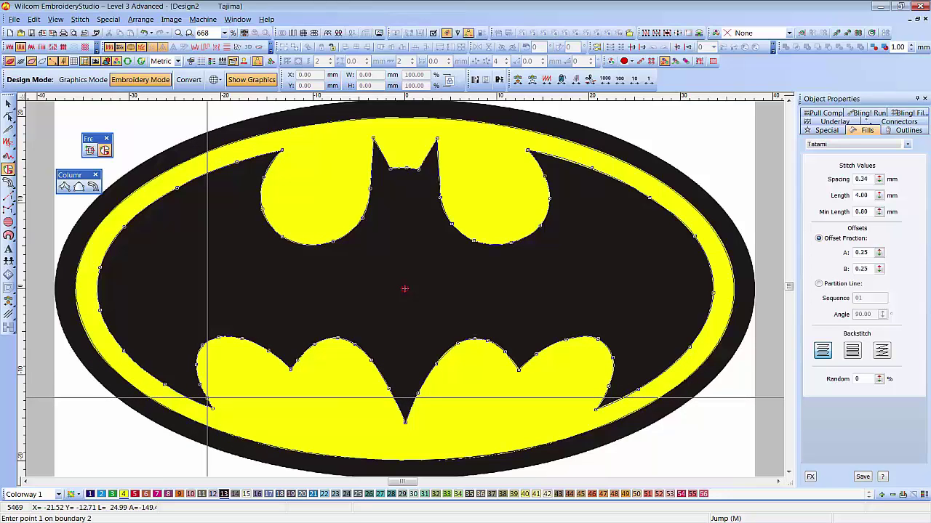
- Set a near-horizontal stitch angle across the bat and generate its black Tatami fill
key(Return)
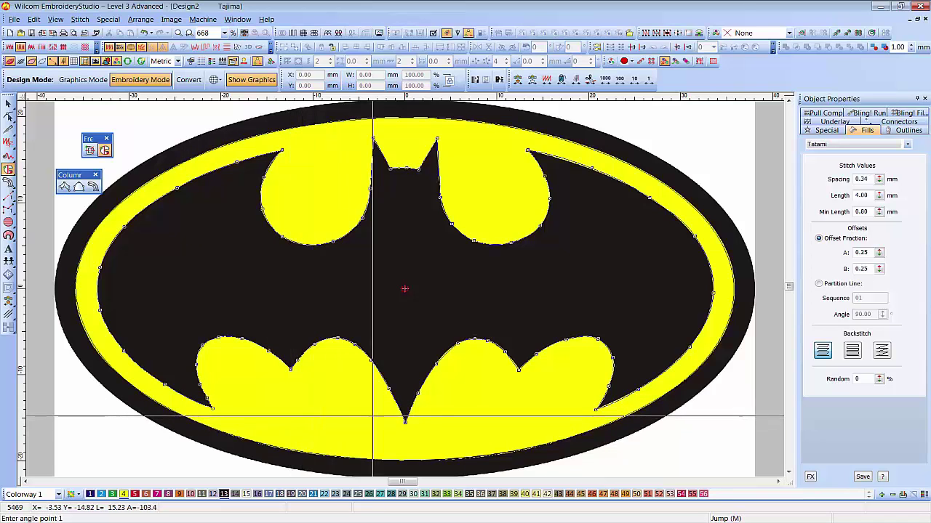
click(756, 335)
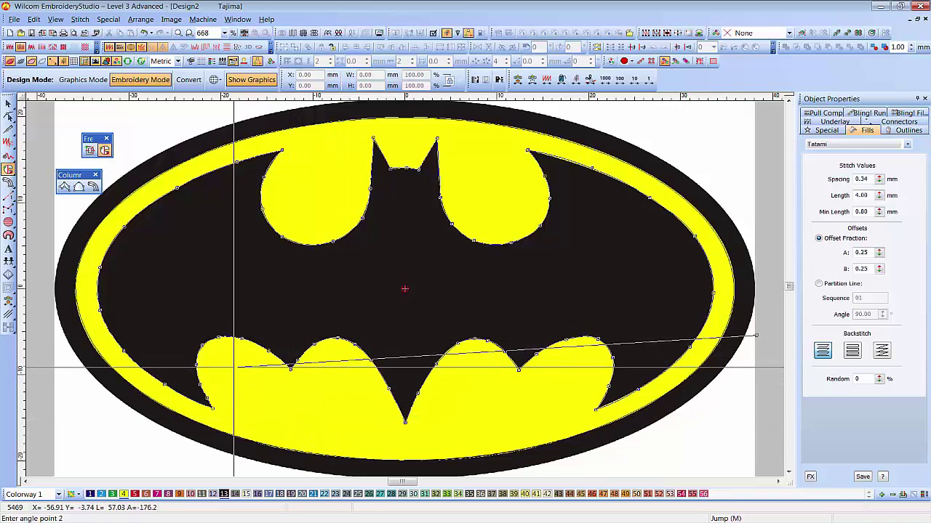
click(124, 357)
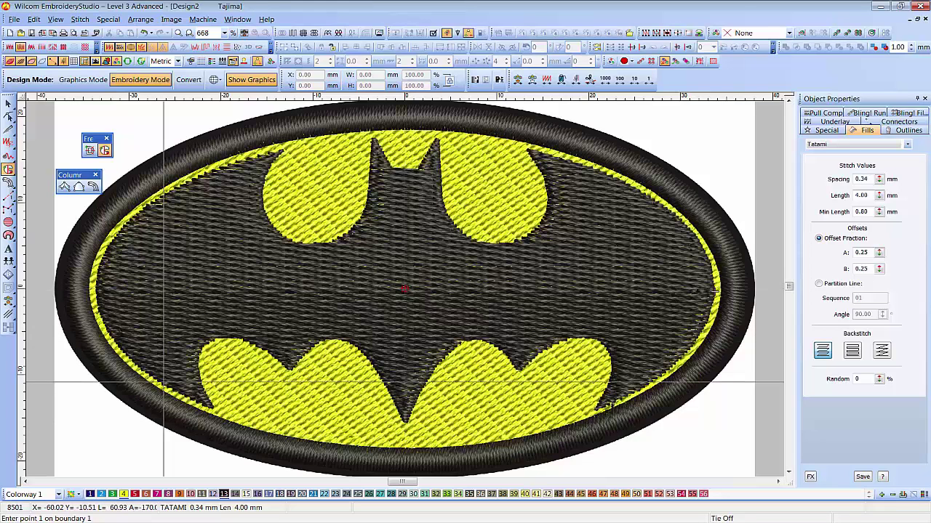
key(Escape)
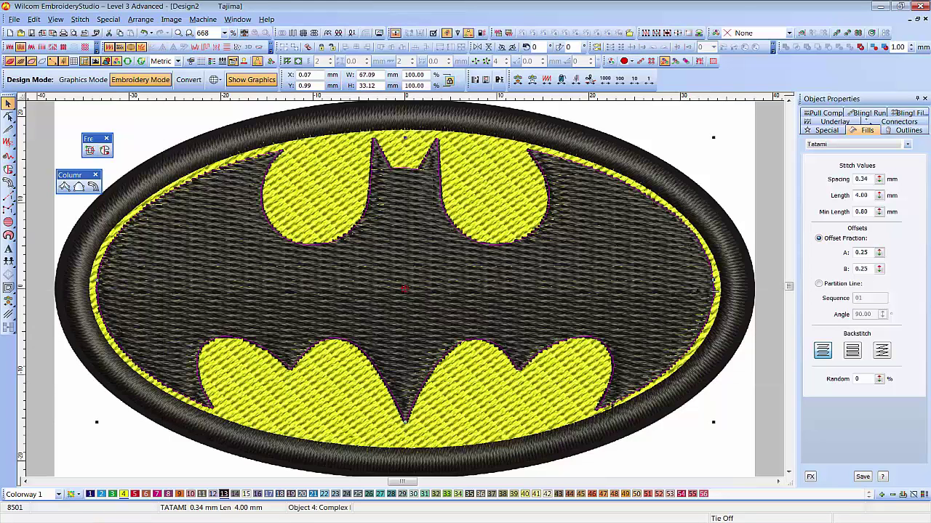
- Reshape the bat fill by moving its exit point to the bottom-centre tail and its entry point to the lower right wing tip
key(h)
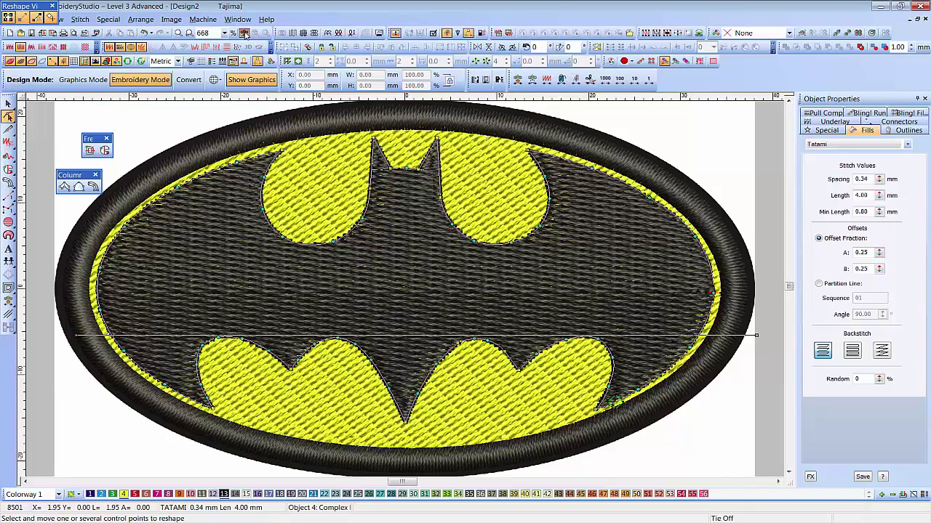
click(245, 32)
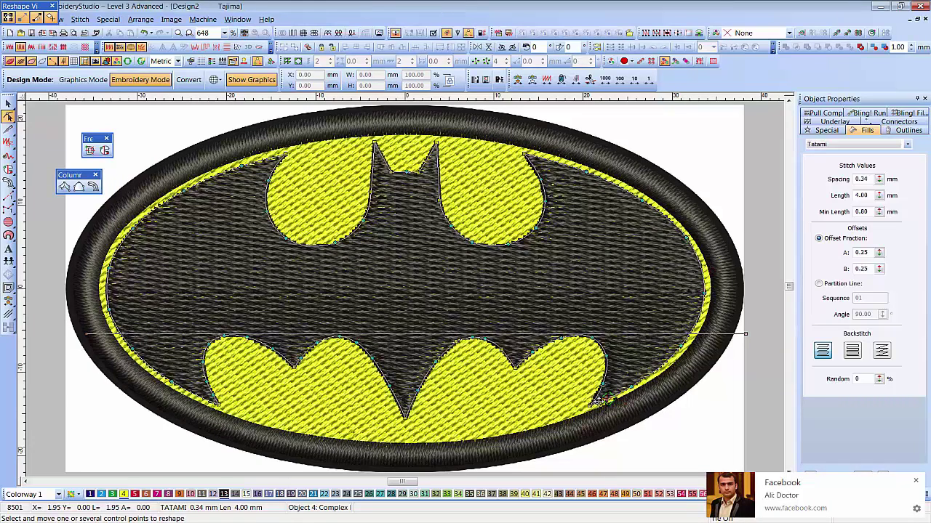
click(408, 431)
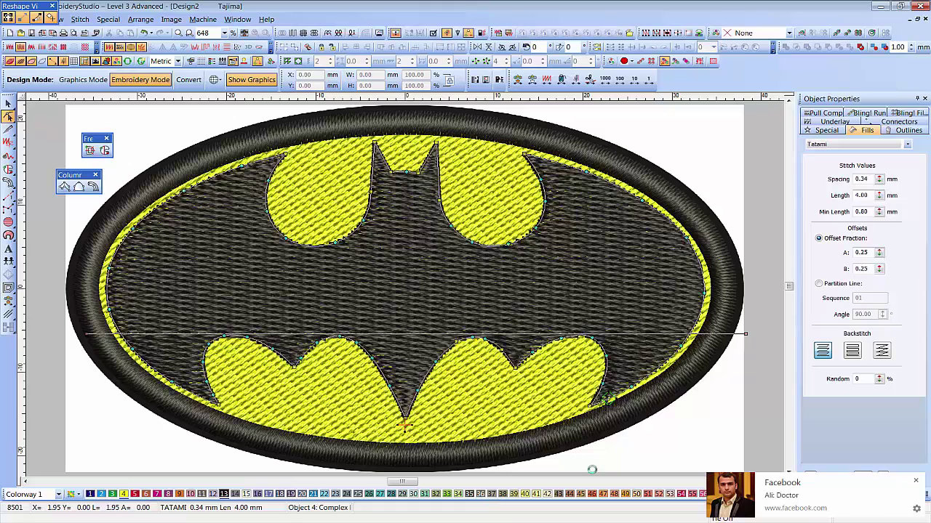
click(593, 407)
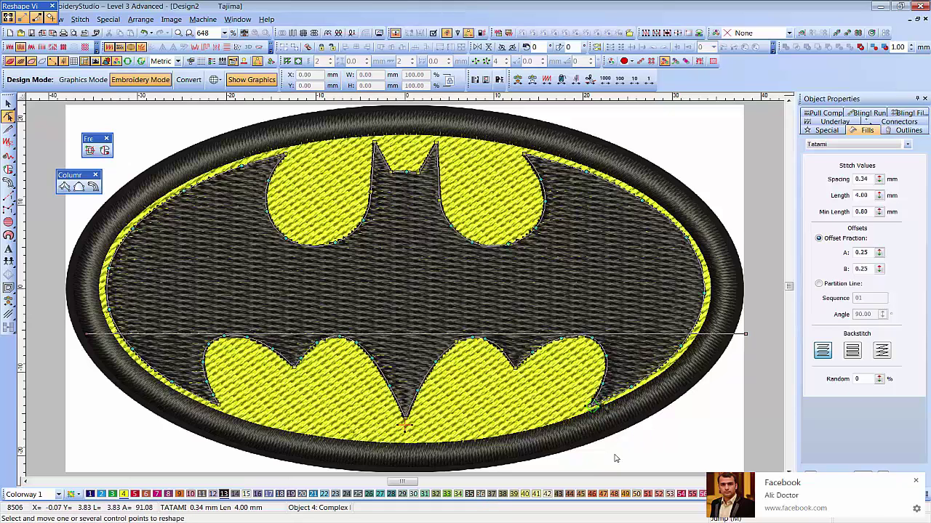
key(Escape)
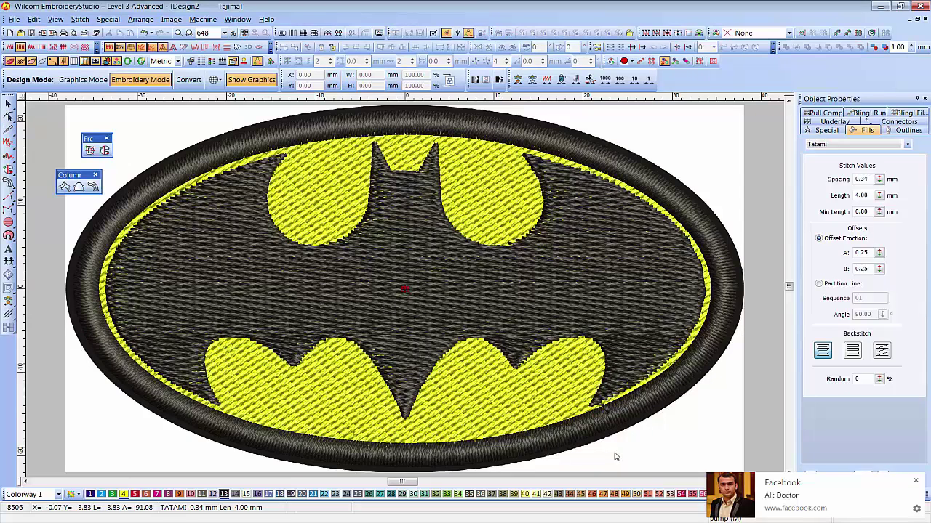
- Hide the background bitmap and turn off TrueView to inspect how the bat and oval stitch layers overlap
key(shift+t)
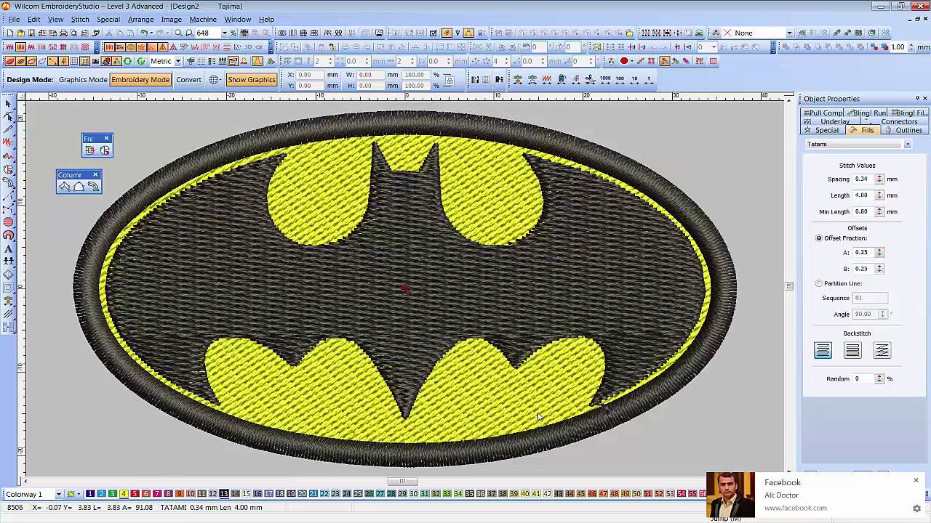
key(t)
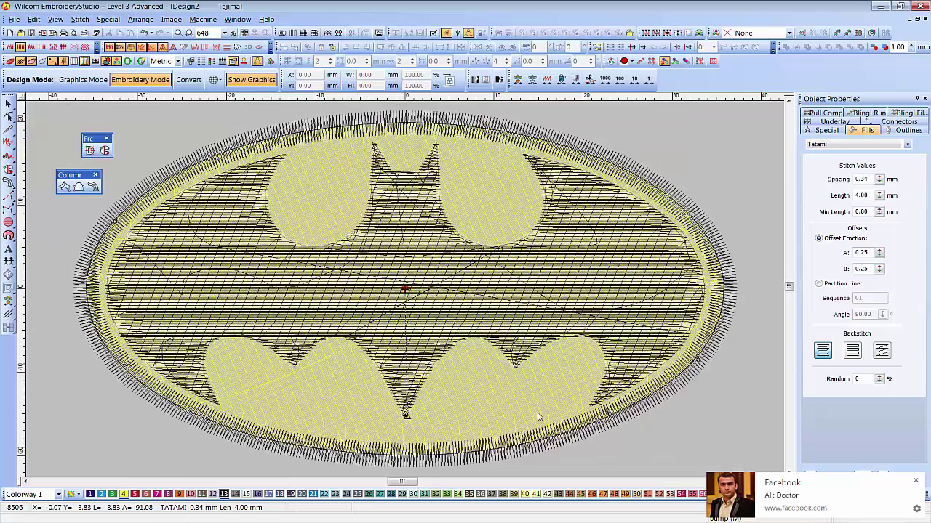
click(582, 272)
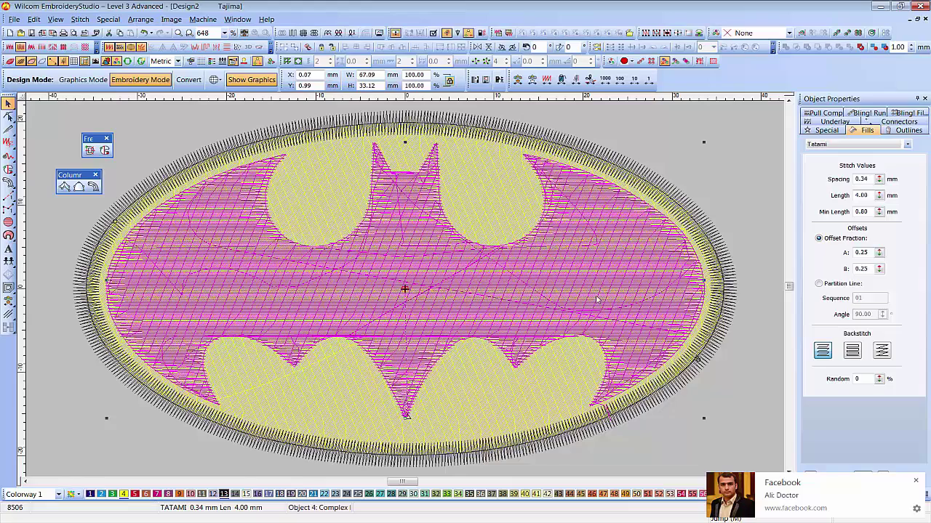
key(ctrl+a)
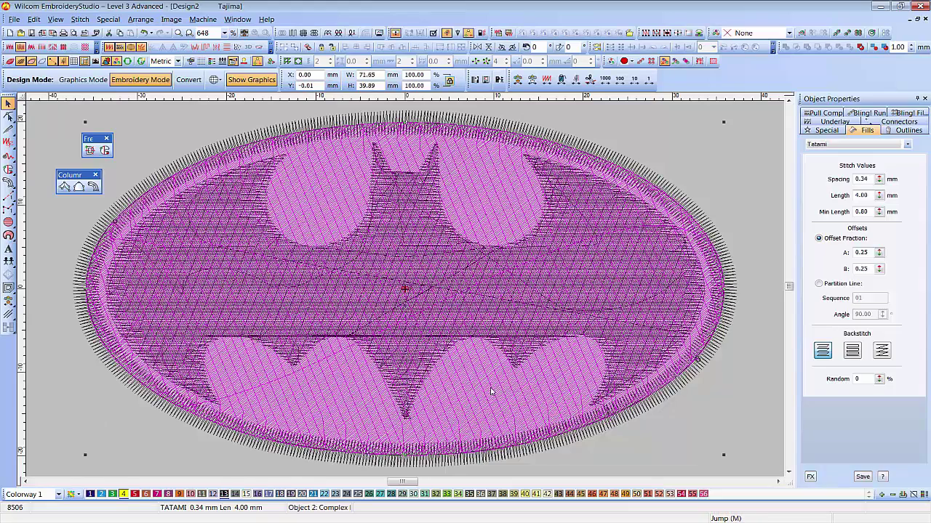
click(743, 202)
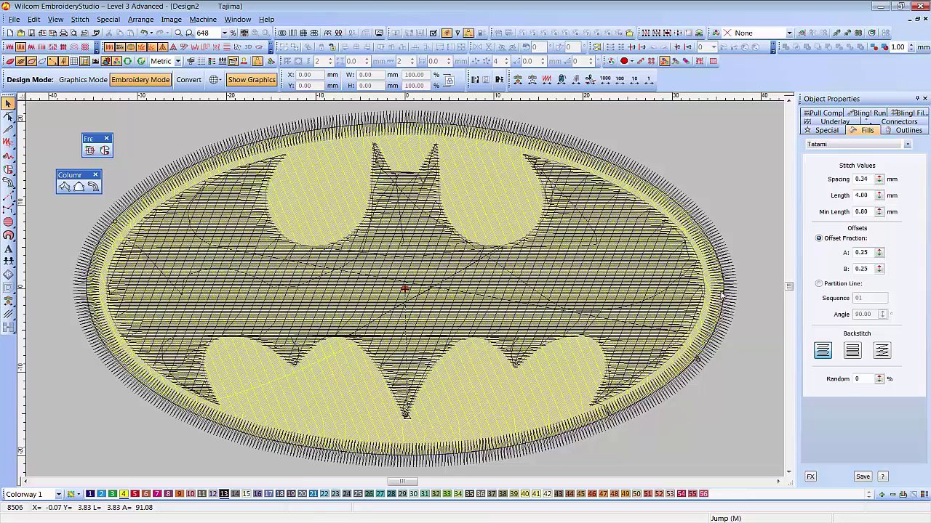
- Cut away the yellow oval fill beneath the bat with Remove Overlaps, using a 1.00 mm cutting overlap and 1.00 mm minimum fragment
click(586, 270)
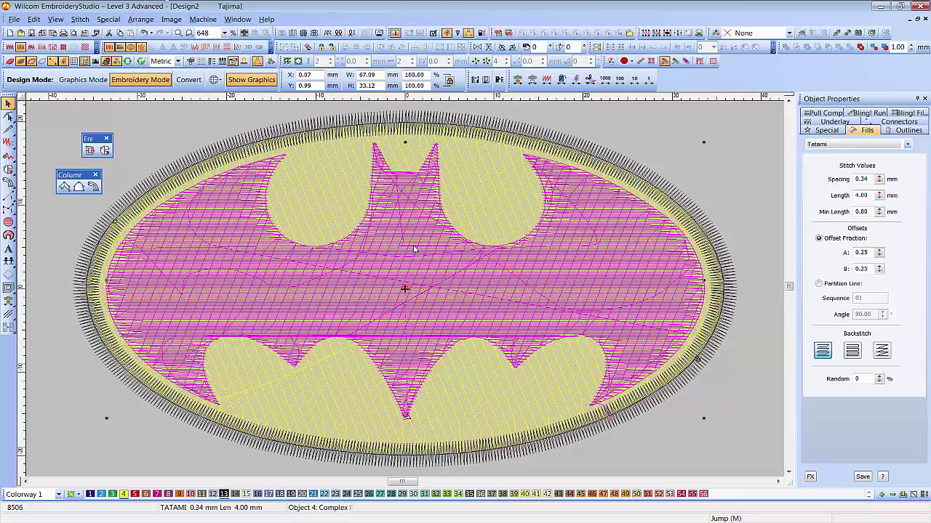
click(144, 19)
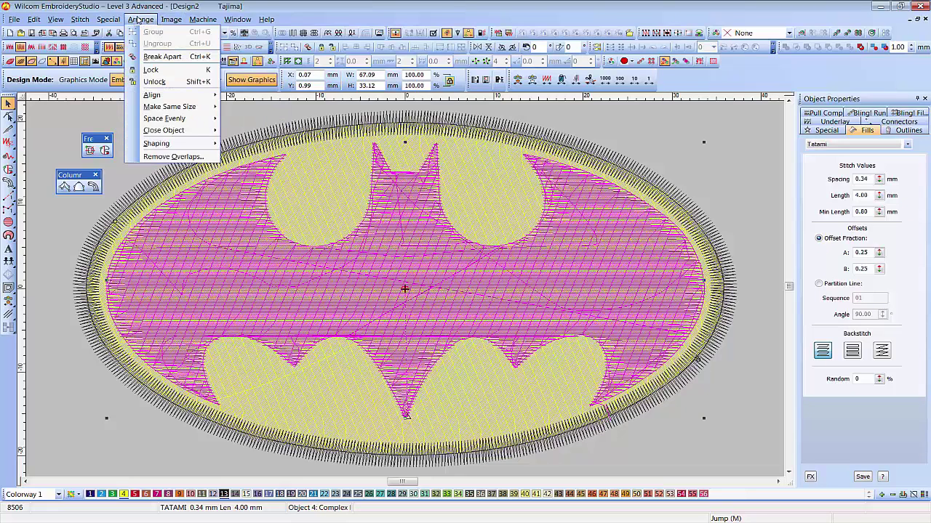
click(176, 158)
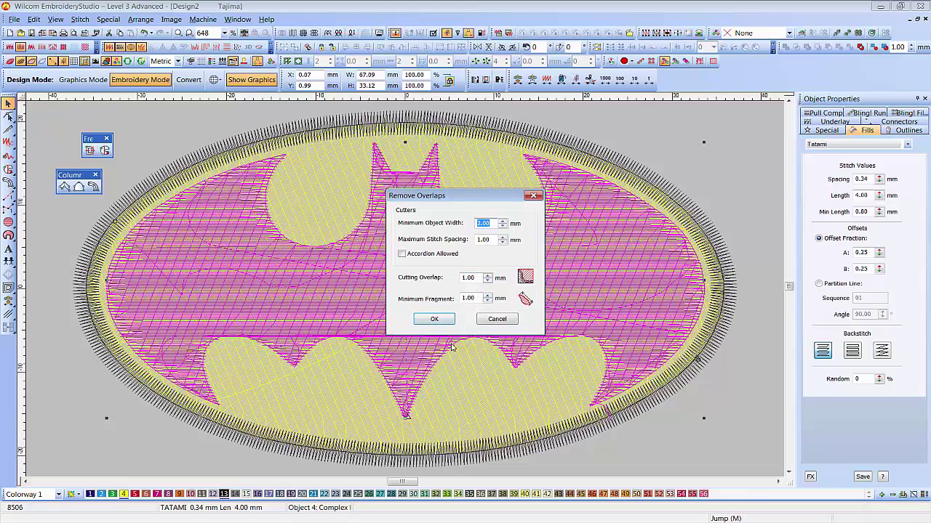
click(439, 321)
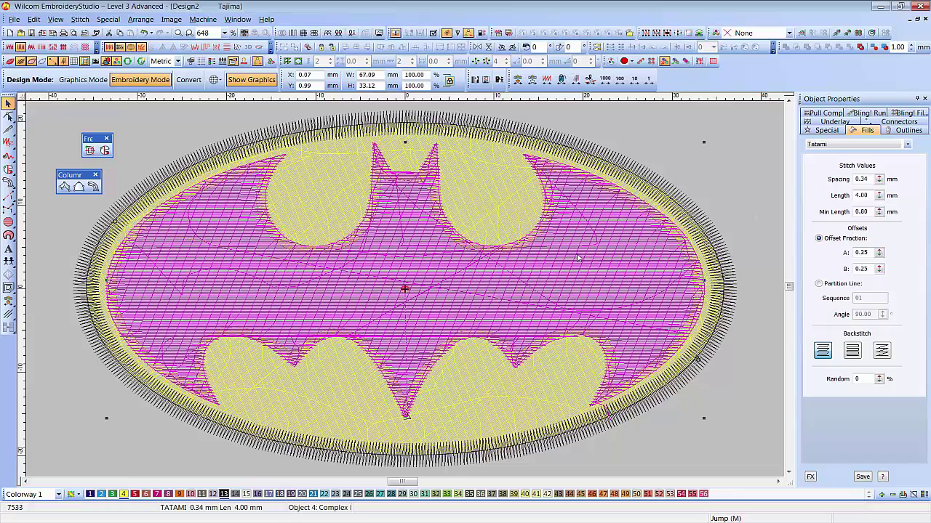
- Delete the bat fill to check the cut-out in the yellow oval, and undo the deletion
key(Delete)
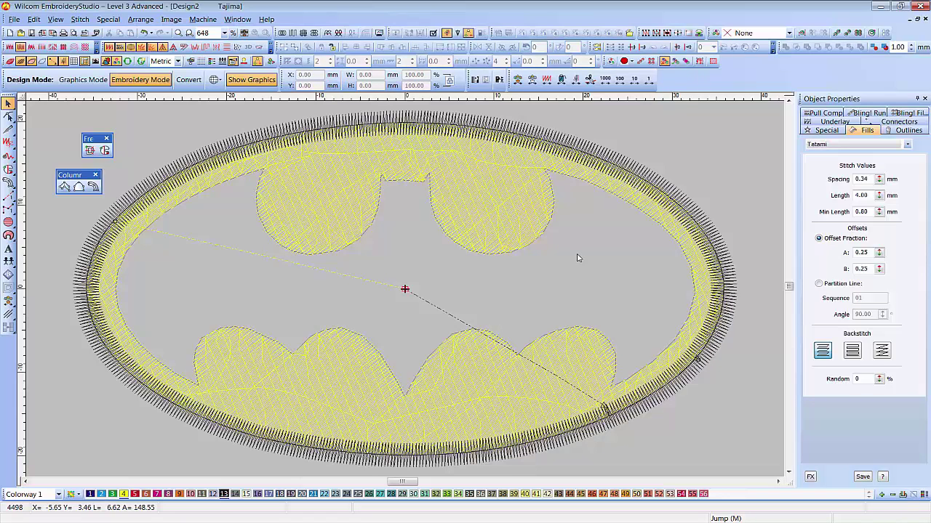
key(Return)
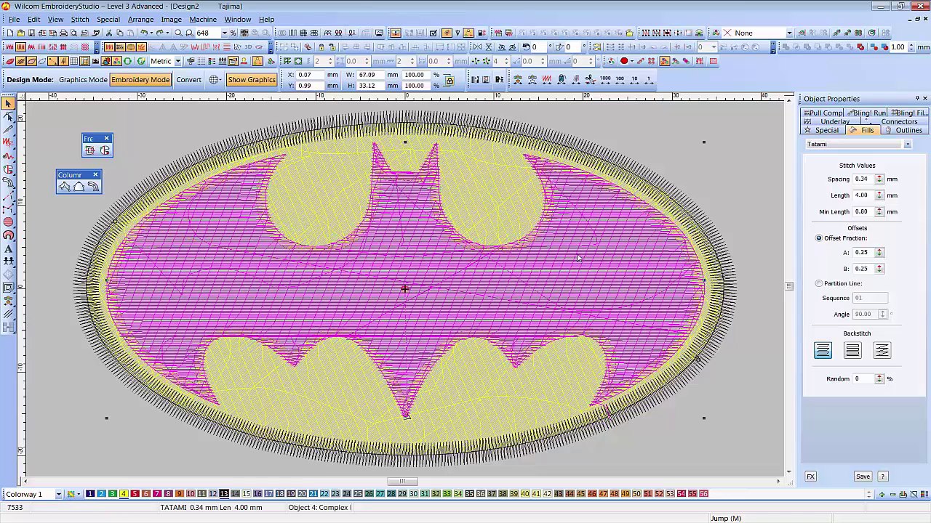
click(744, 188)
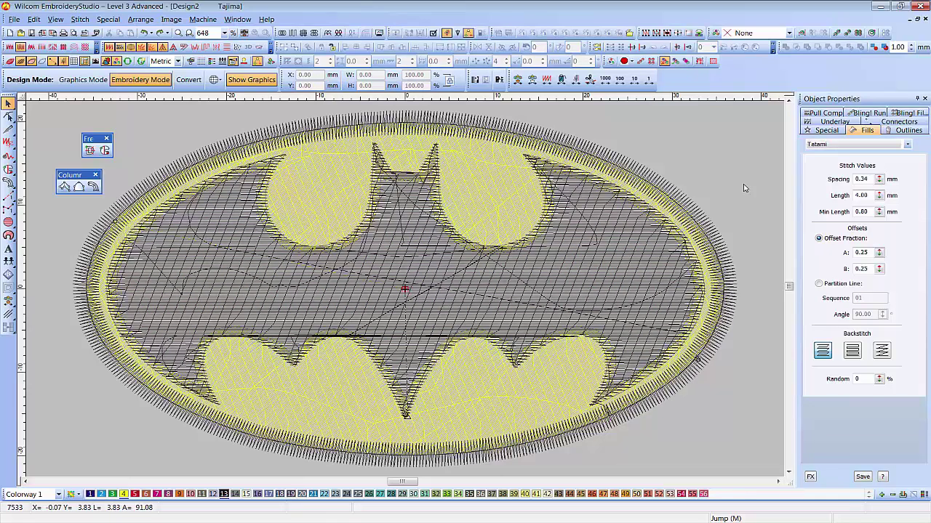
- Travel through the stitching from the start of the design and examine the bat's lower edges up close in TrueView
key(Home)
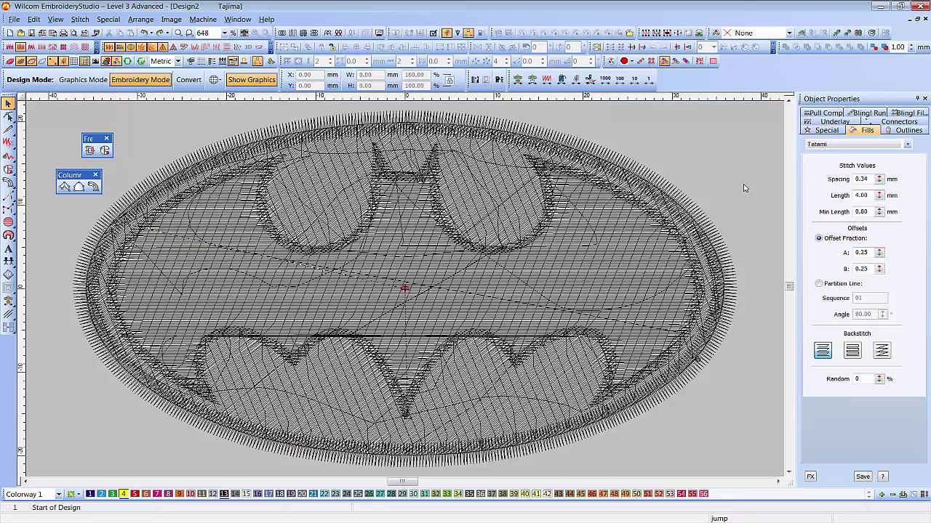
key(Down)
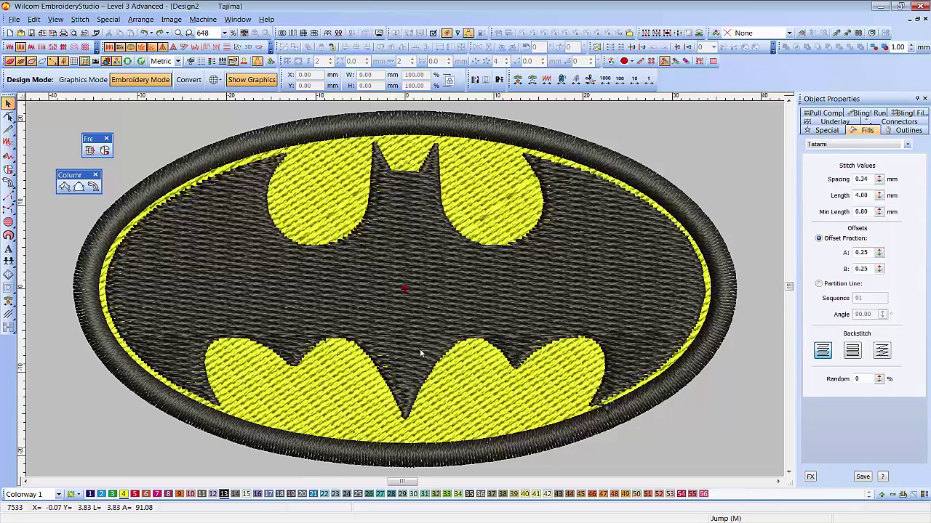
key(z)
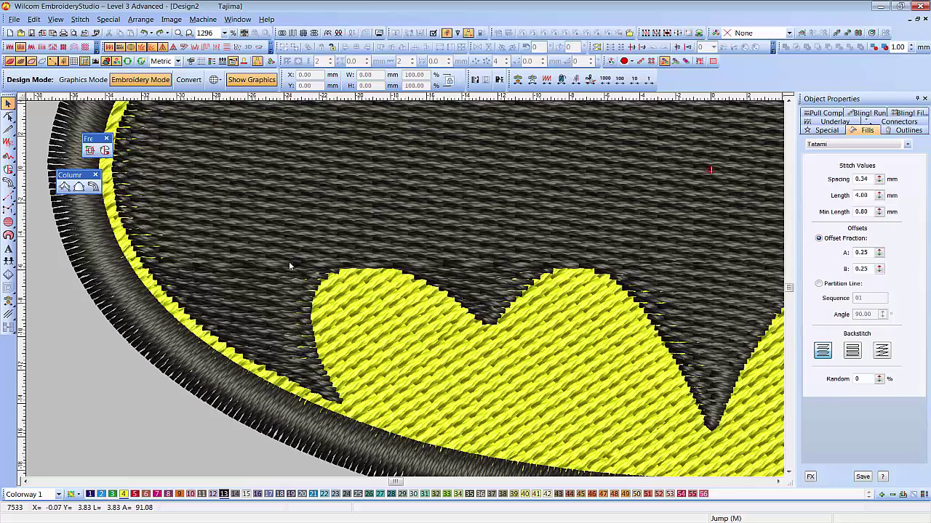
scroll(497, 256, down, 3)
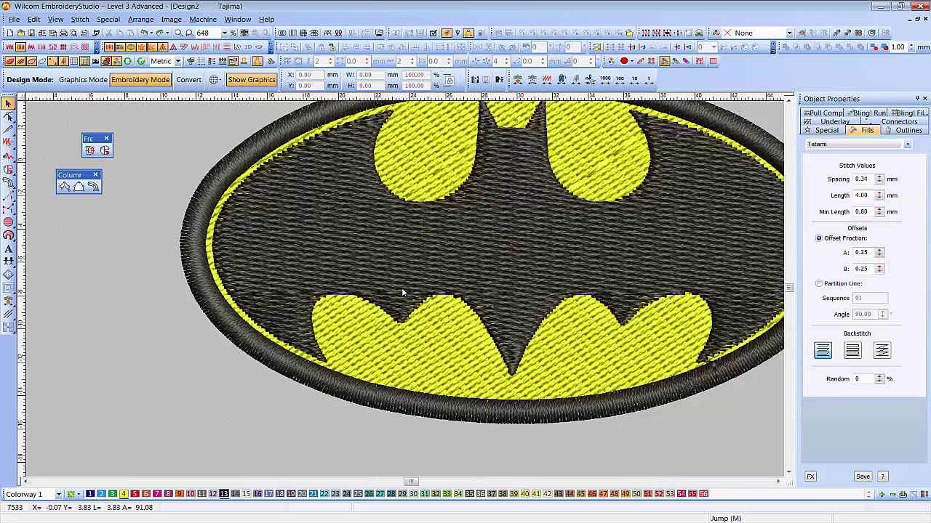
scroll(402, 287, up, 3)
scroll(273, 270, down, 2)
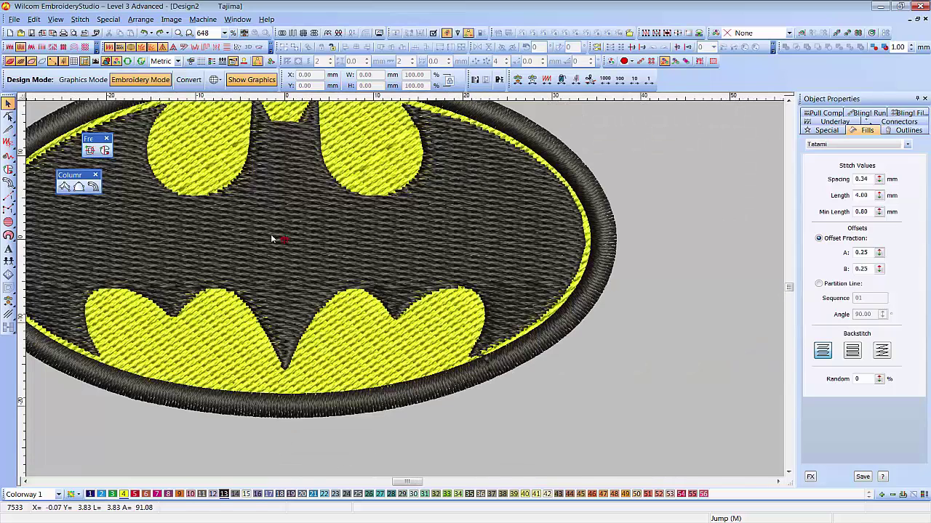
- Set the Complex Fill overlap of the bat to 3 and fit the whole design in view
click(282, 226)
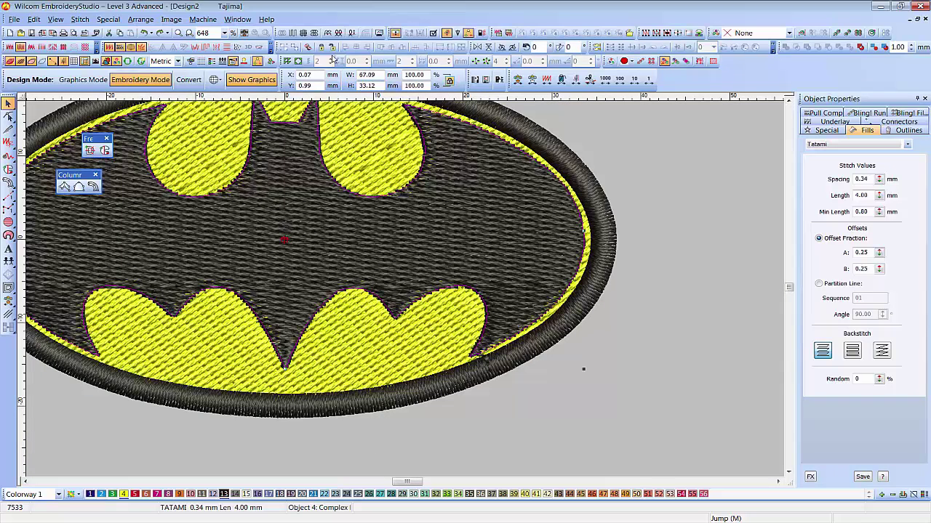
click(244, 33)
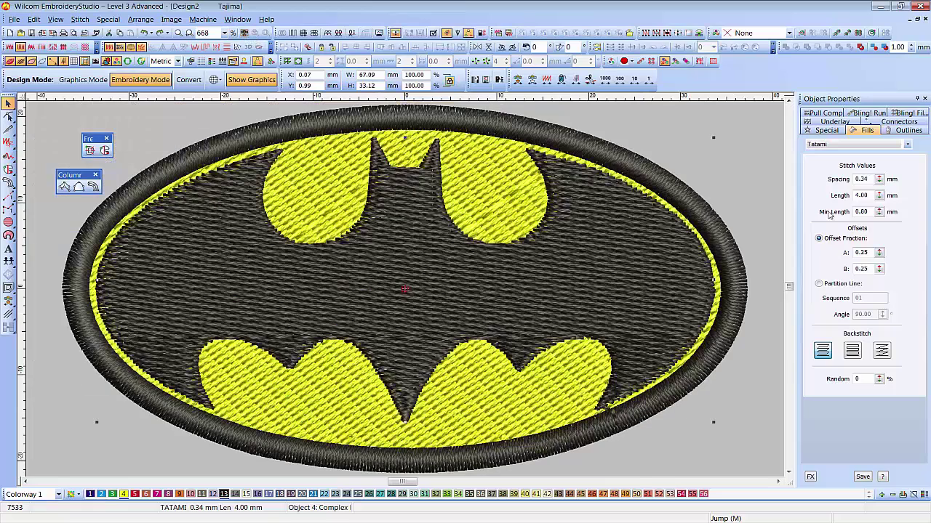
click(626, 238)
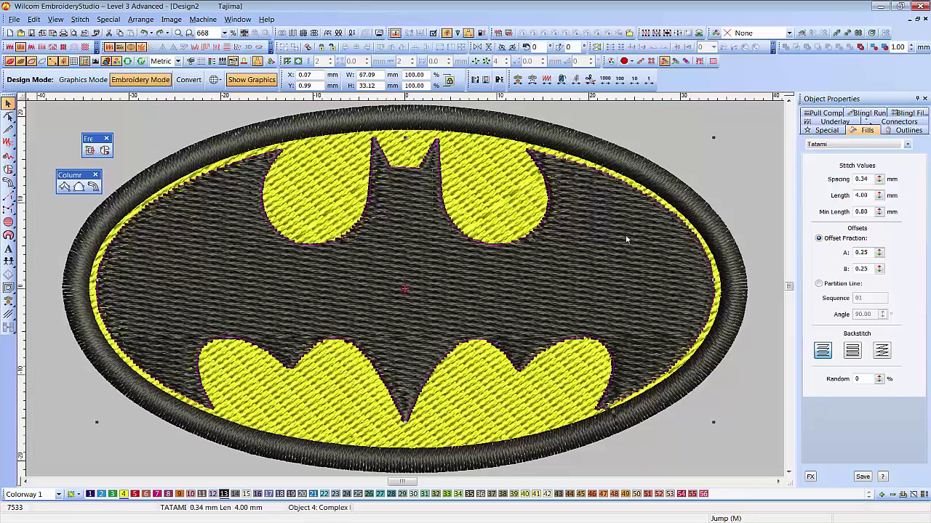
click(829, 131)
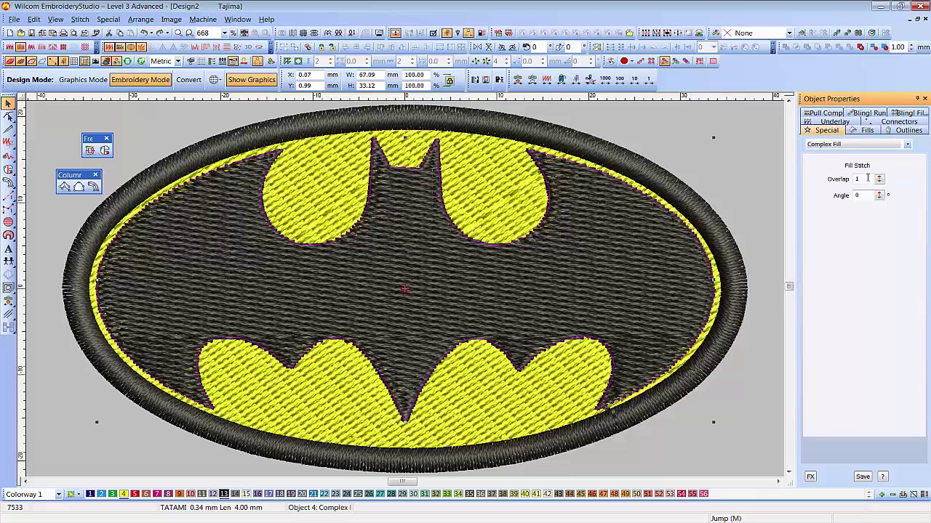
drag(867, 176, 826, 178)
key(Escape)
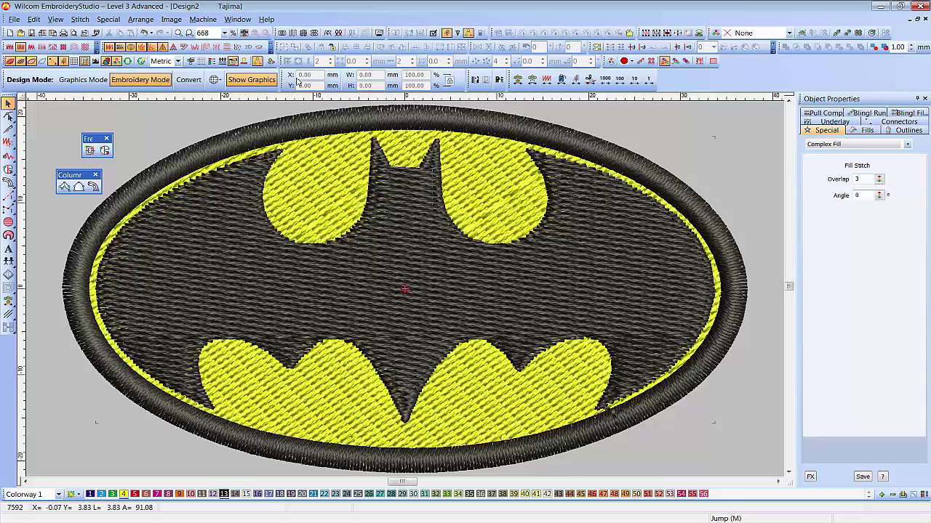
click(245, 34)
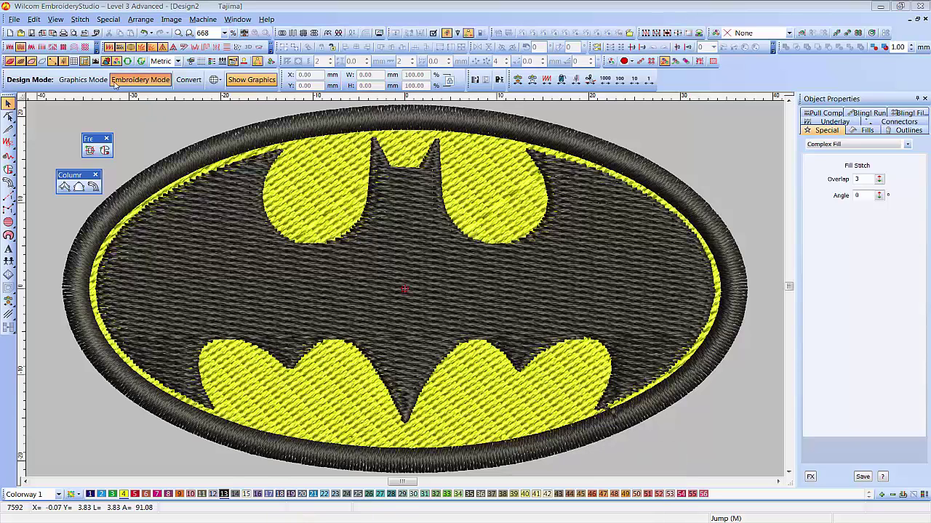
- Start a new blank design, hide its grid and insert the superman-logo-012 bitmap from the Desktop
click(10, 33)
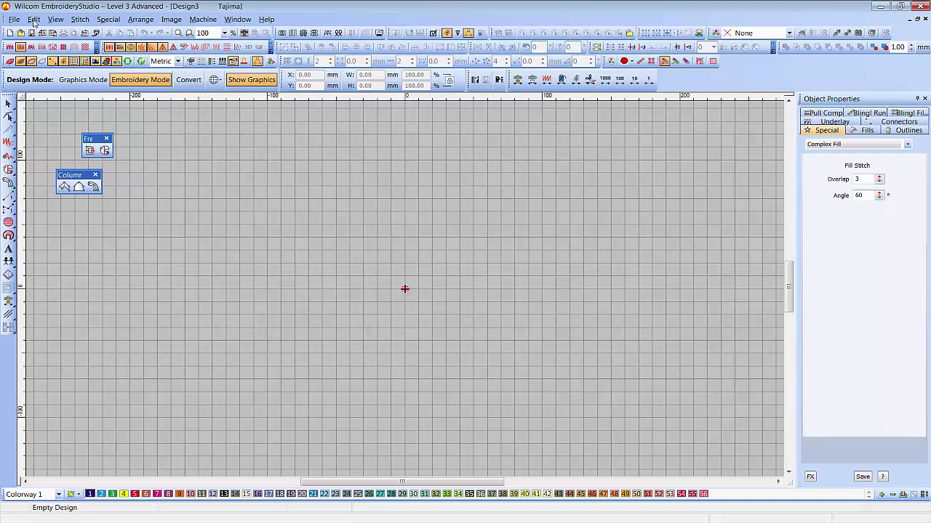
click(73, 62)
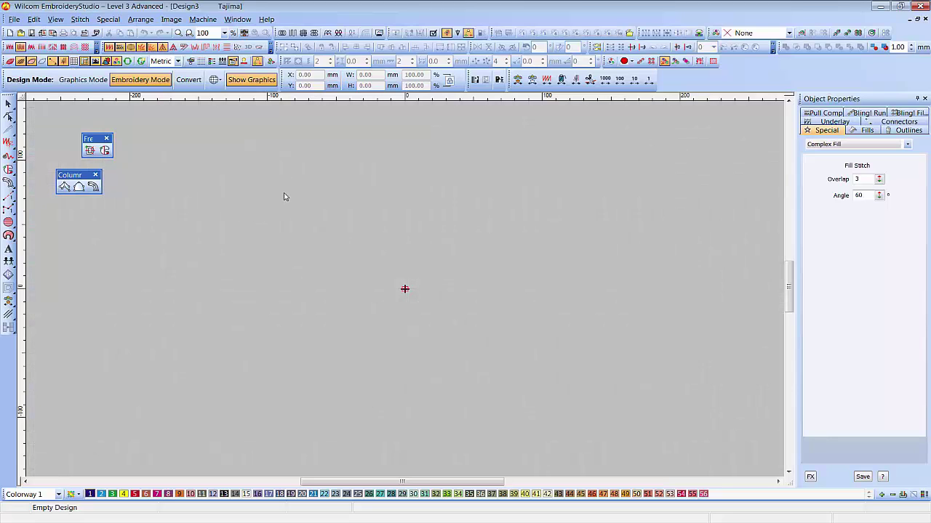
click(161, 21)
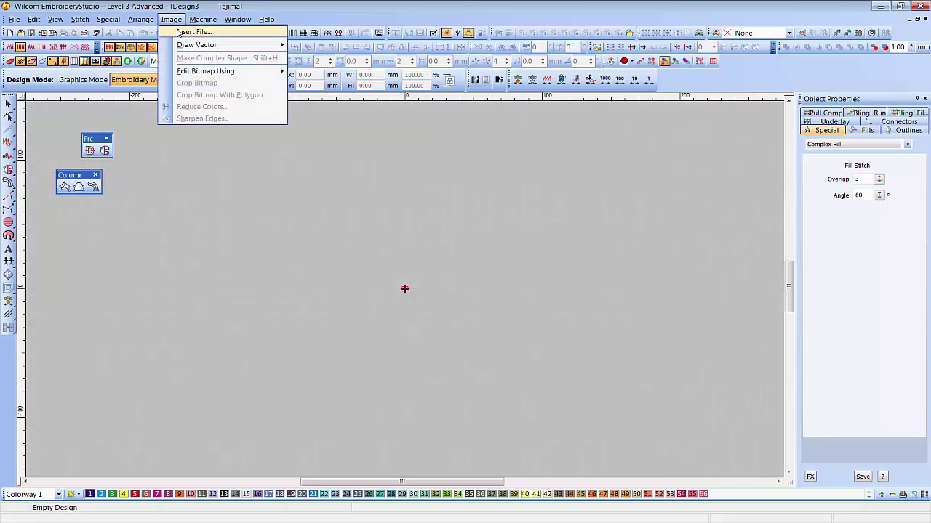
click(194, 32)
click(374, 308)
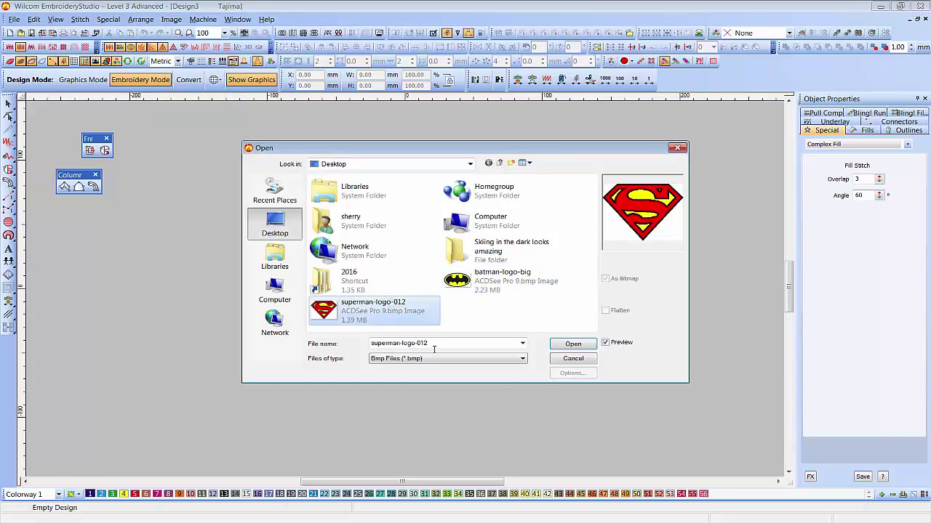
click(583, 347)
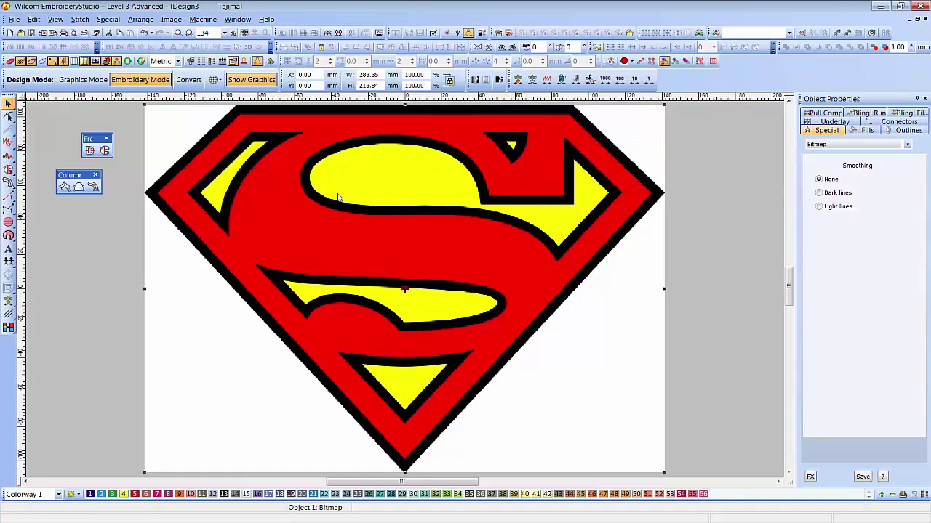
- Switch the measurement units to U.S., resize the logo bitmap to 3 inches wide, fit it in view and deselect it
click(178, 61)
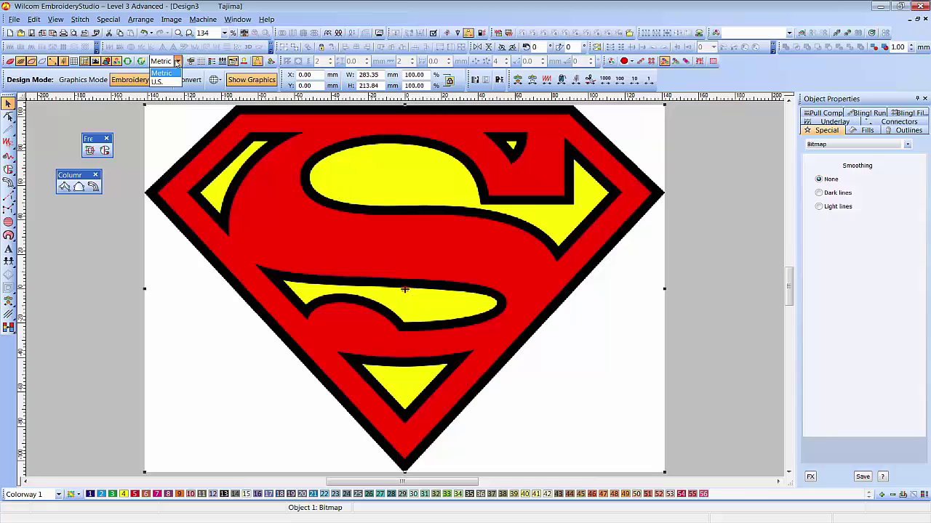
click(173, 82)
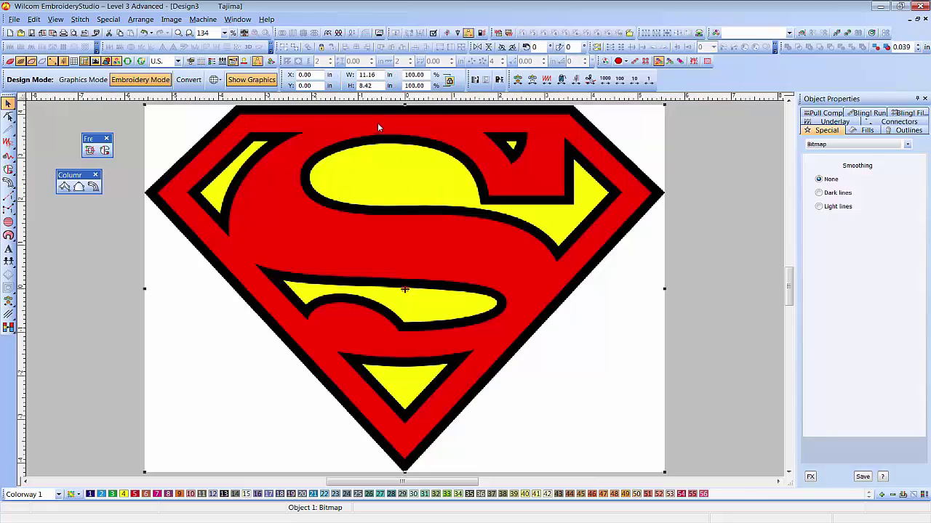
drag(381, 78, 349, 76)
text(3)
key(Return)
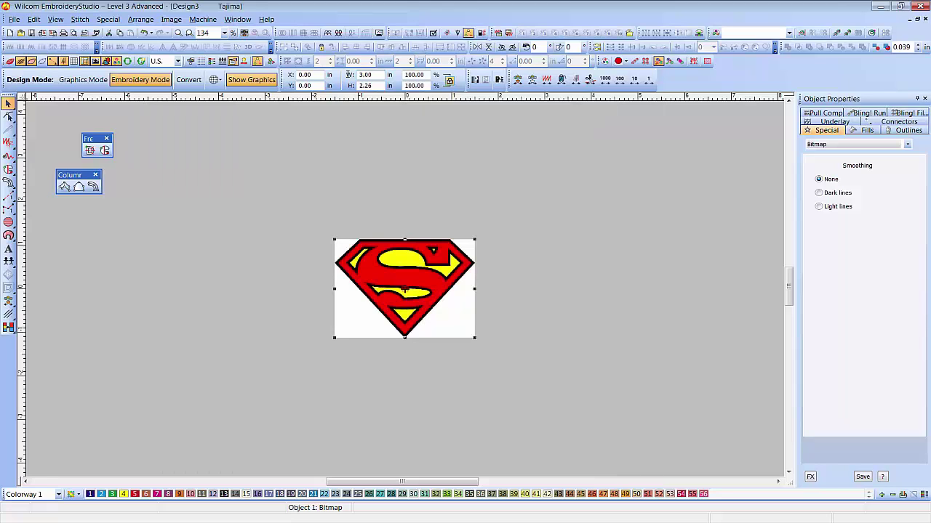
click(244, 33)
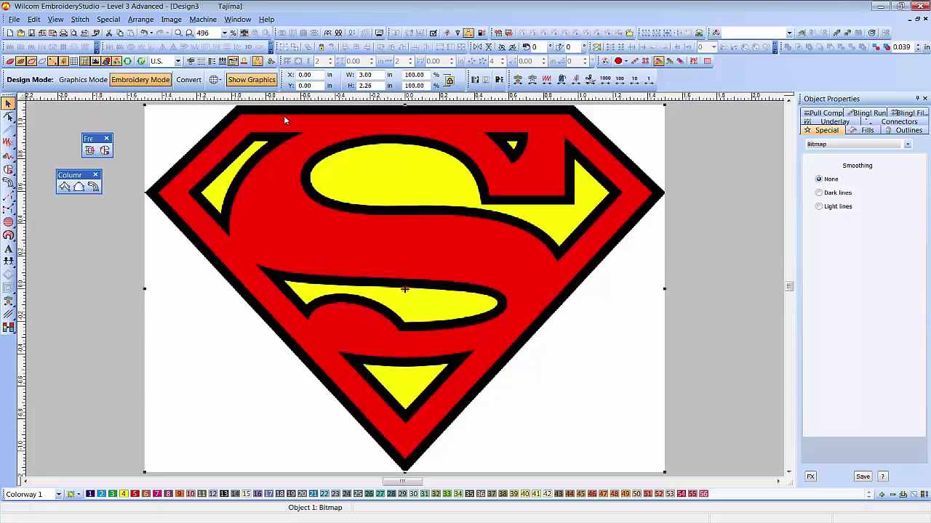
key(Escape)
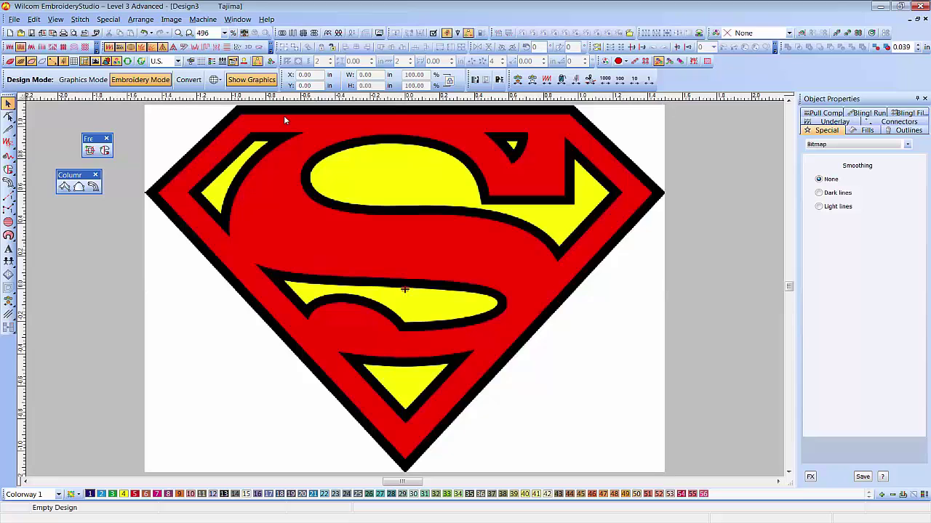
- Prepare a Complex Fill in yellow thread color 4 and open its Tatami fill properties
click(105, 150)
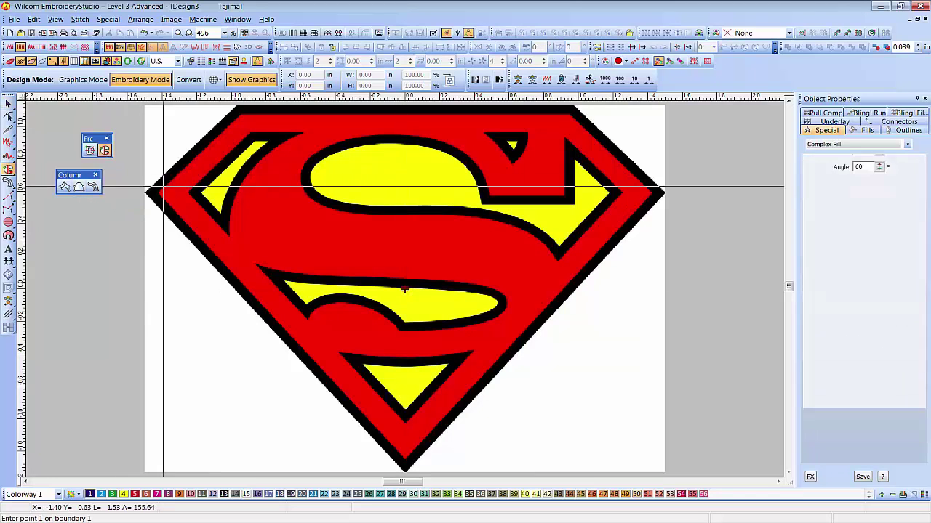
click(867, 130)
click(825, 122)
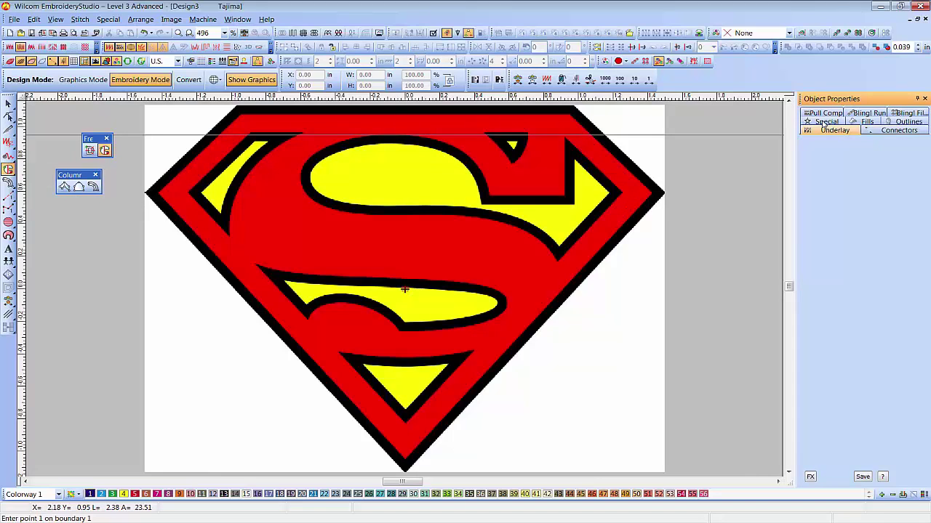
click(869, 122)
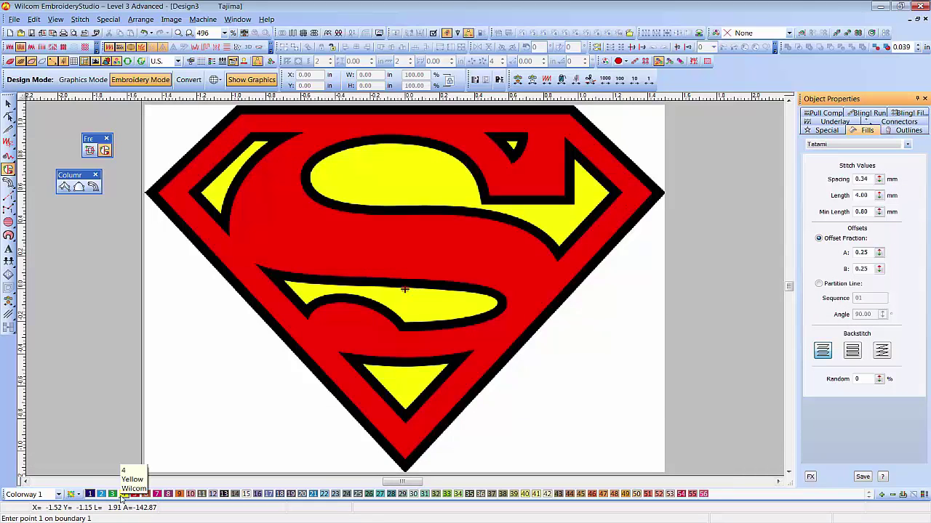
click(124, 494)
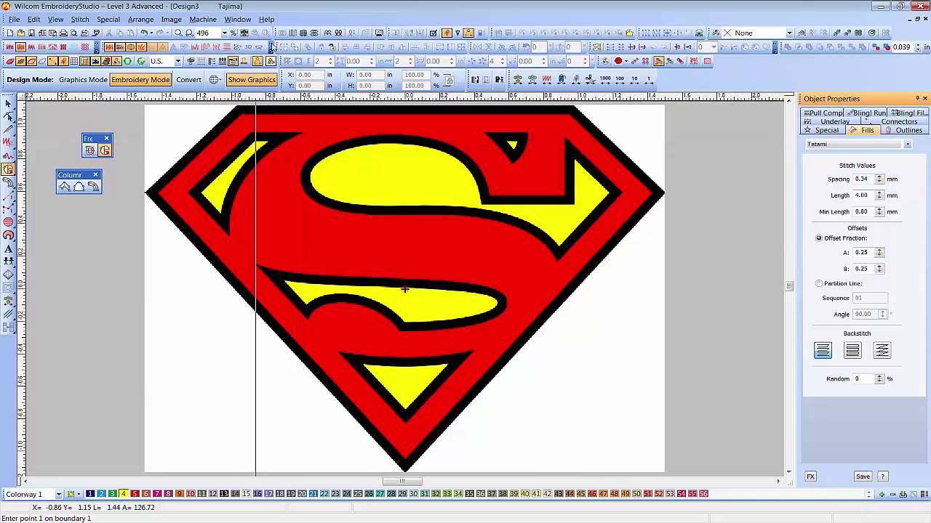
- Trace the closed fill boundary around the upper-left yellow crescent, placing the points within its black outline and curving the inner side
click(229, 158)
key(z)
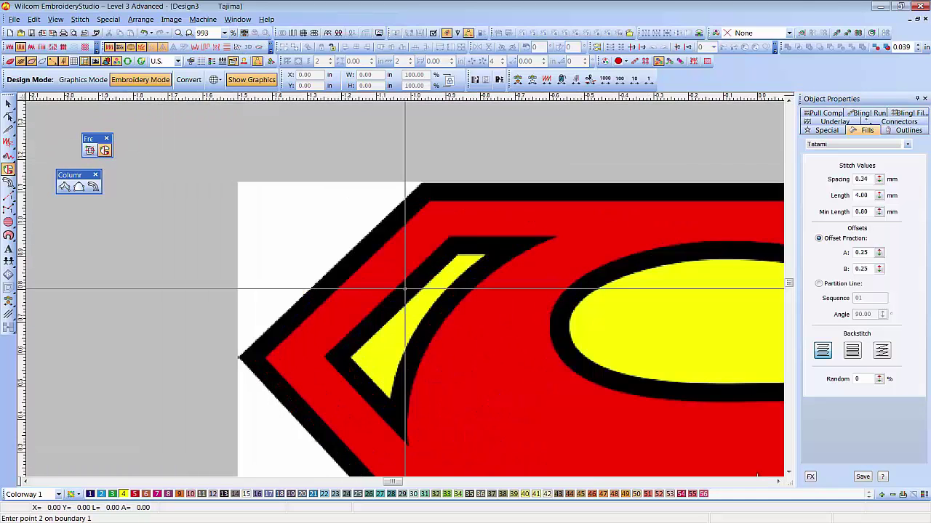
click(334, 355)
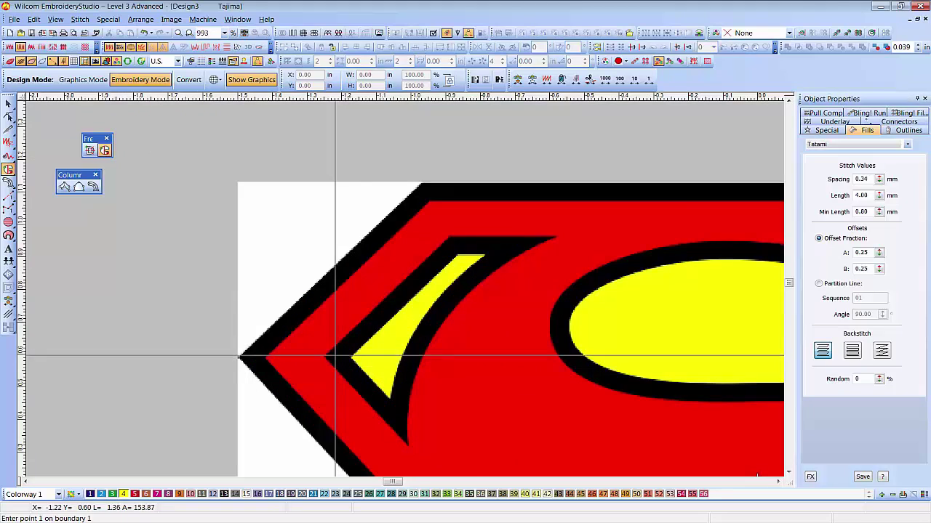
click(453, 242)
click(520, 245)
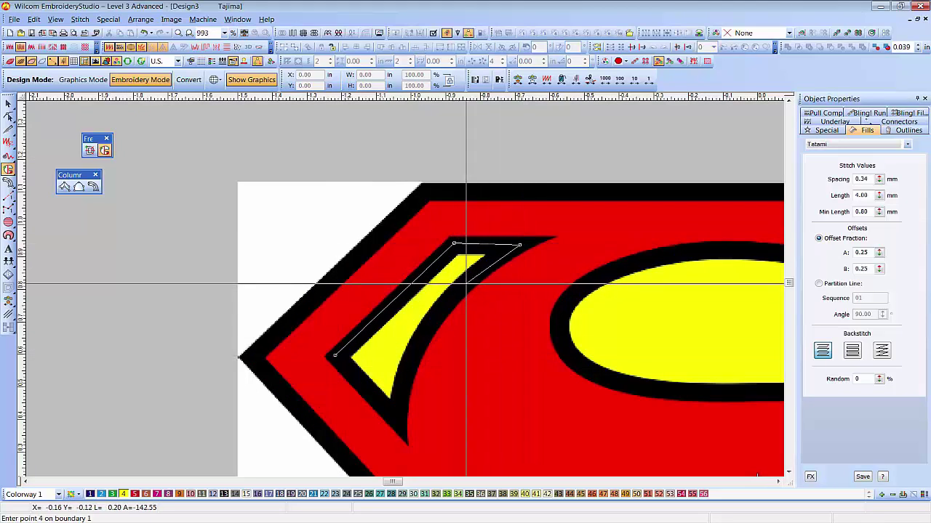
click(473, 276)
click(426, 331)
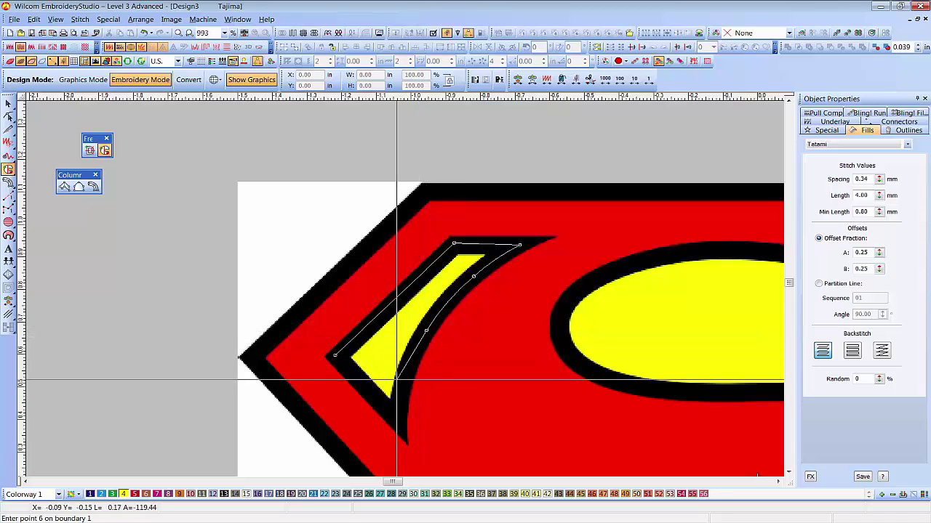
click(397, 417)
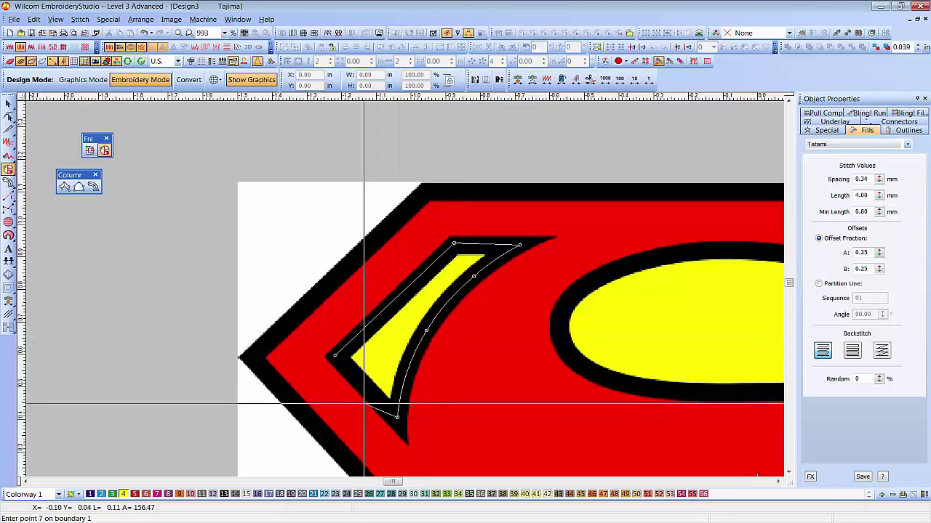
click(383, 410)
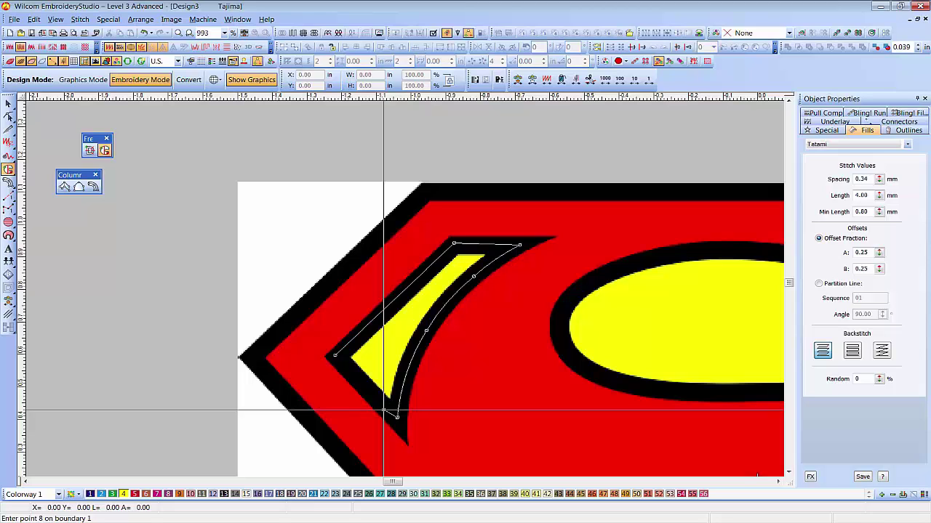
key(Return)
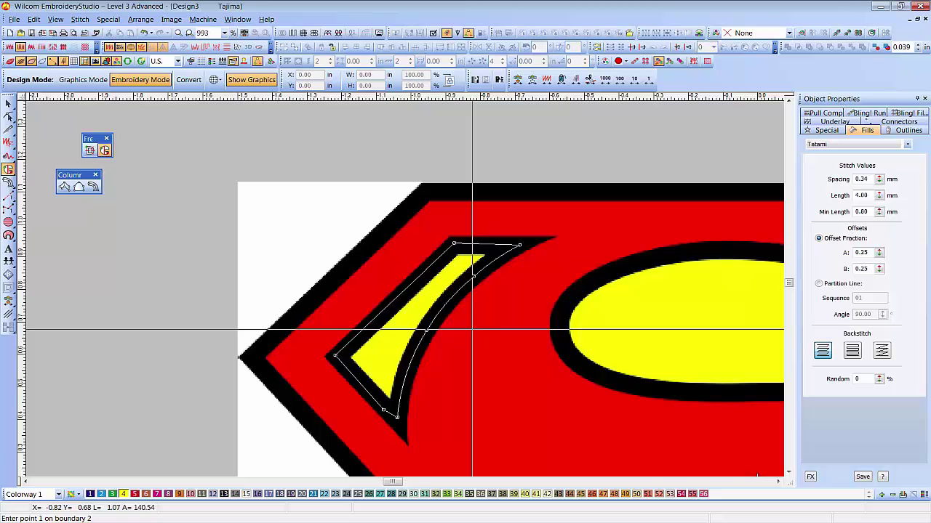
- Complete the crescent's Tatami fill without holes, set a diagonal stitch angle across it and show the stitches in TrueView
scroll(473, 331, down, 3)
scroll(405, 289, up, 3)
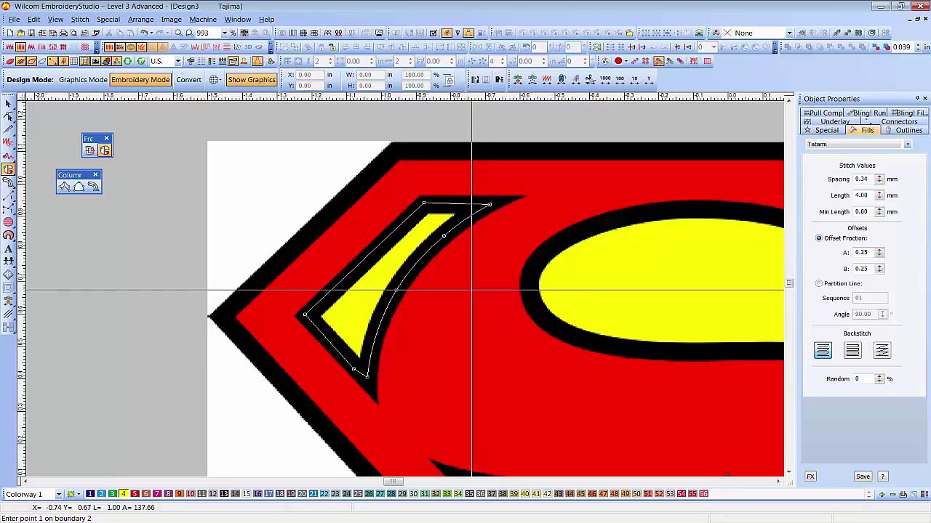
key(Return)
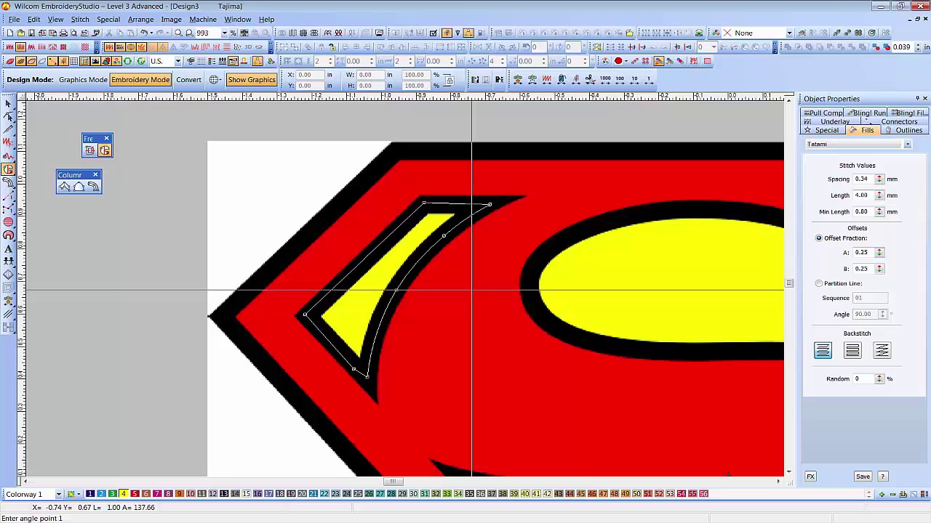
click(465, 307)
click(339, 190)
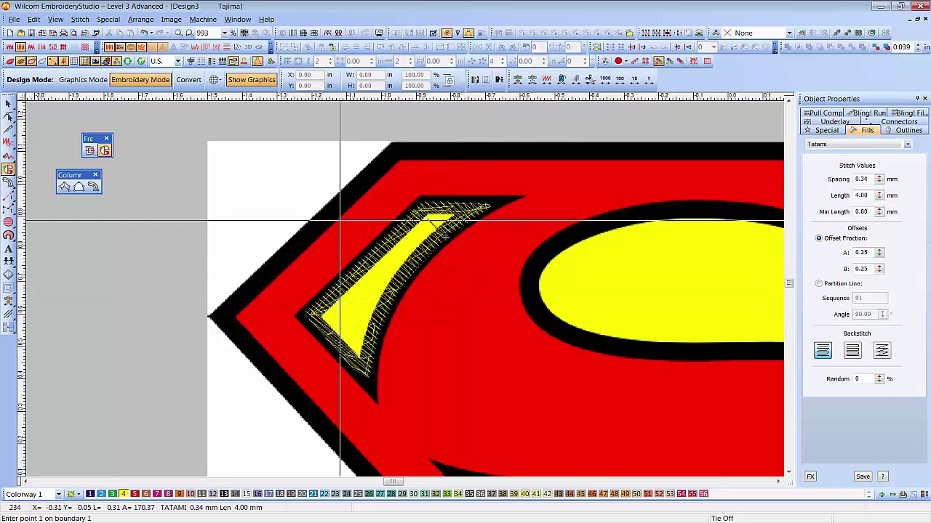
click(10, 61)
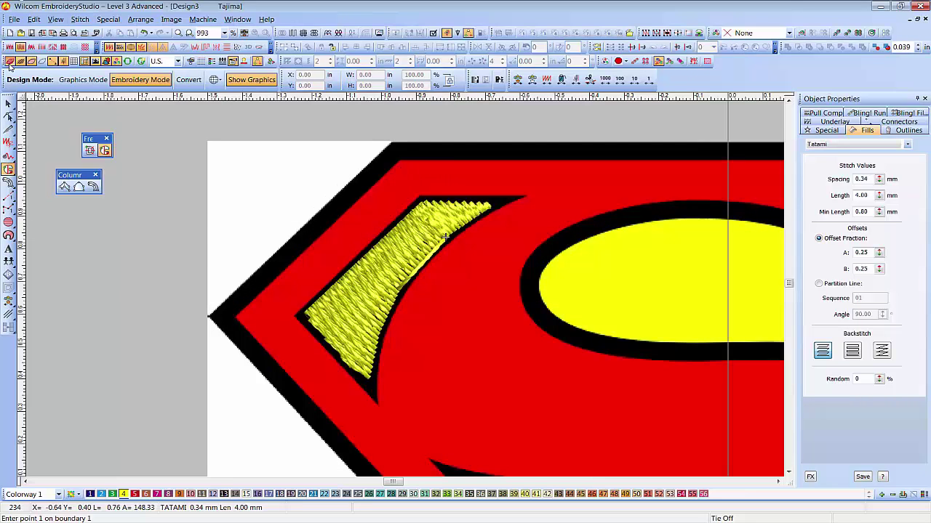
- Digitize the small yellow triangle at the logo's upper right as a Complex Fill extending into its black outline, with the default stitch angle
scroll(459, 322, down, 5)
scroll(446, 189, up, 3)
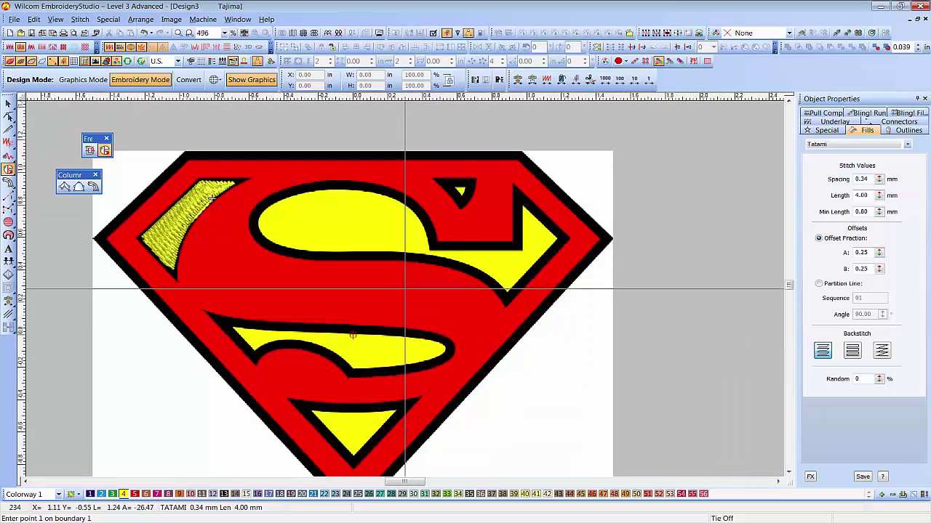
scroll(445, 190, up, 2)
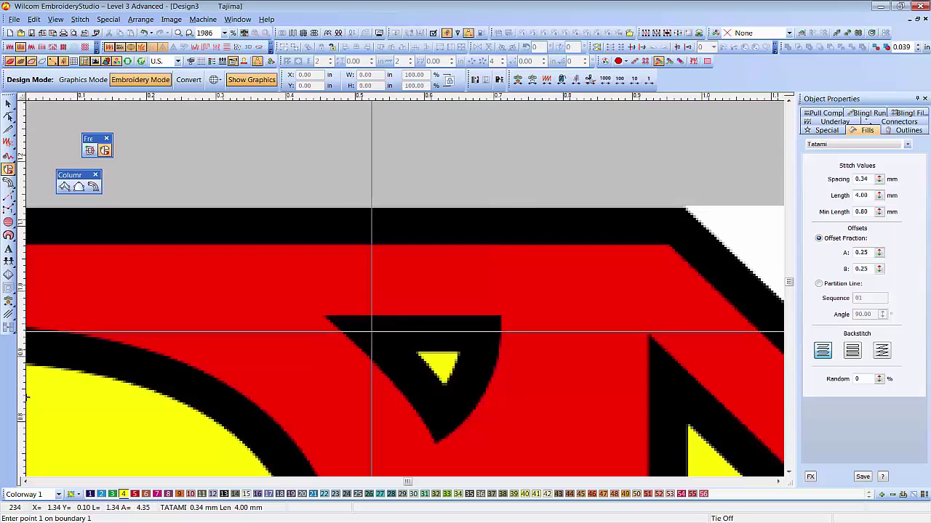
click(370, 332)
click(487, 331)
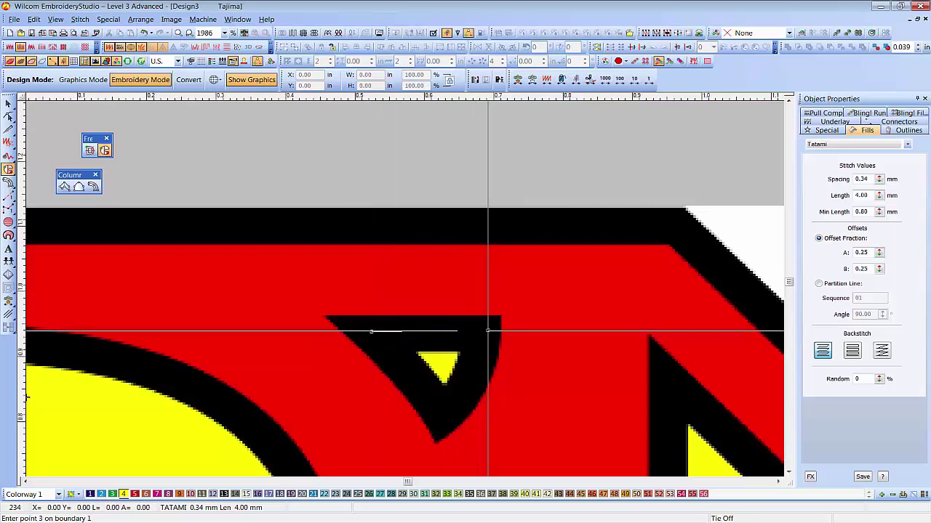
click(474, 375)
click(443, 418)
click(410, 377)
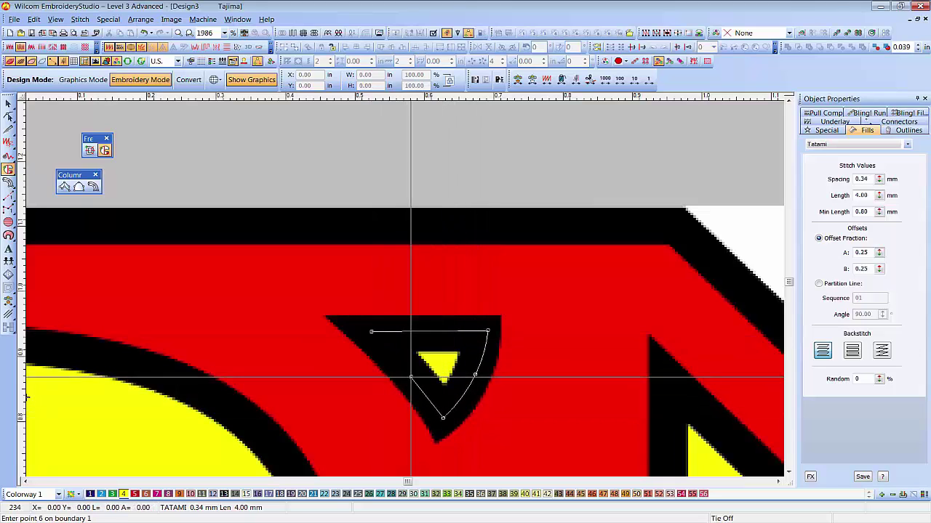
key(Return)
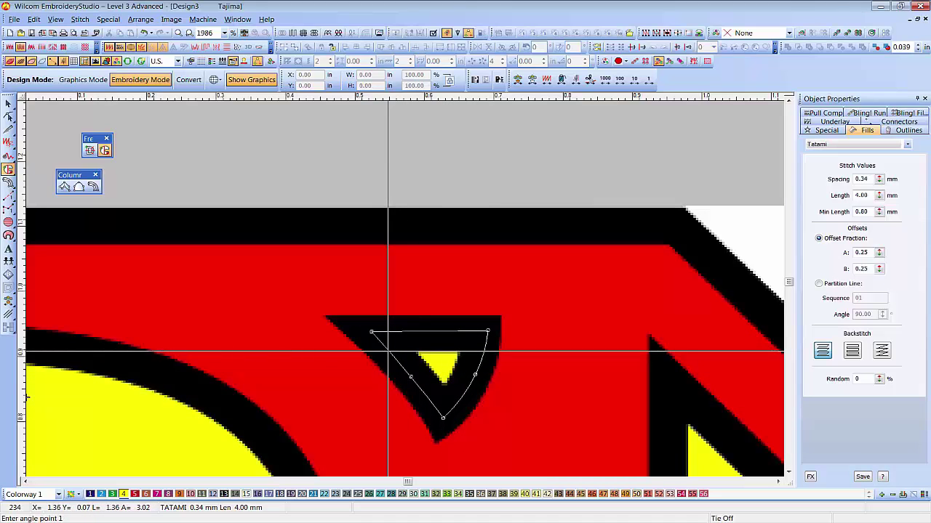
key(Return)
- Start a Complex Fill boundary on the large upper yellow S shape, placing corner points along its right-angled notch within the black outline
key(shift+z)
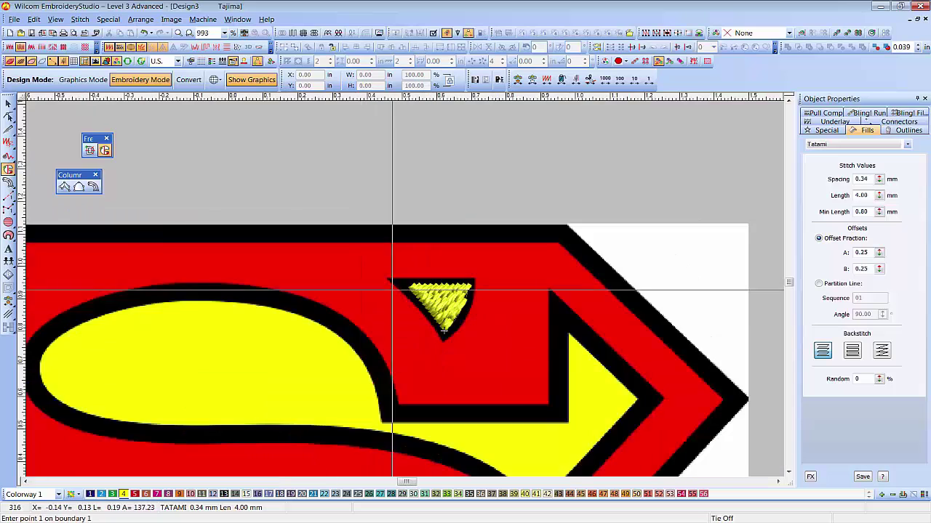
key(shift+z)
key(z)
key(shift+z)
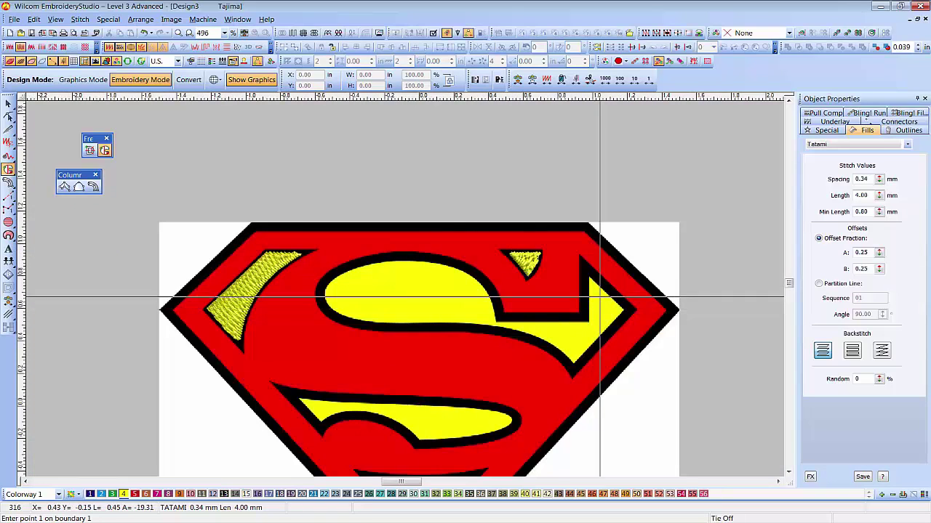
key(z)
click(375, 229)
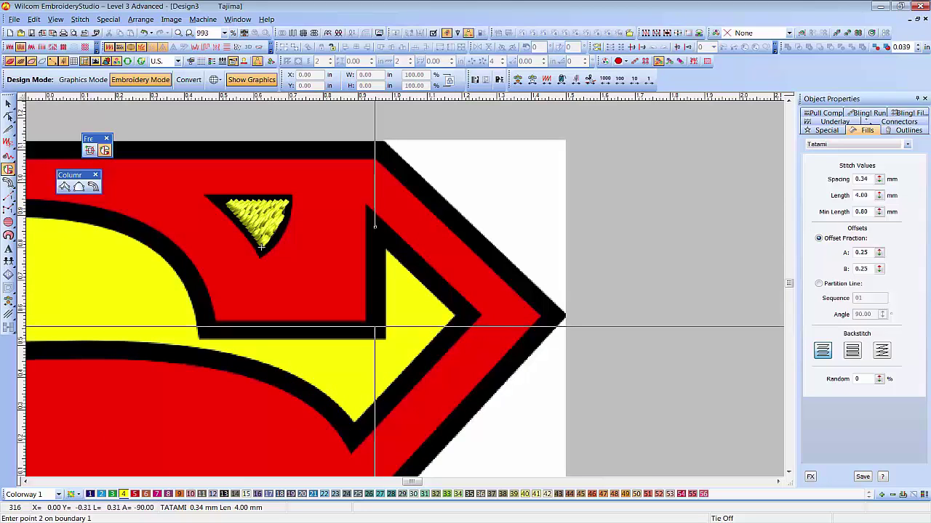
click(375, 330)
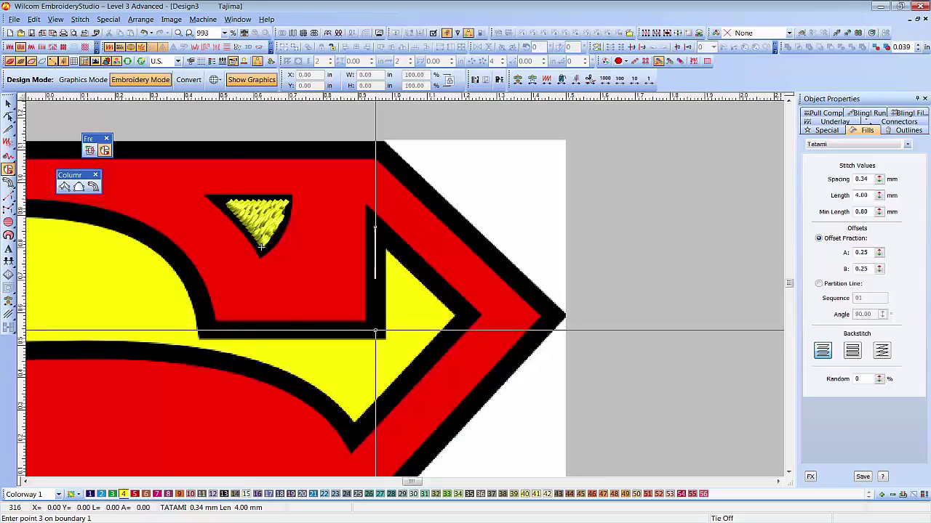
click(207, 330)
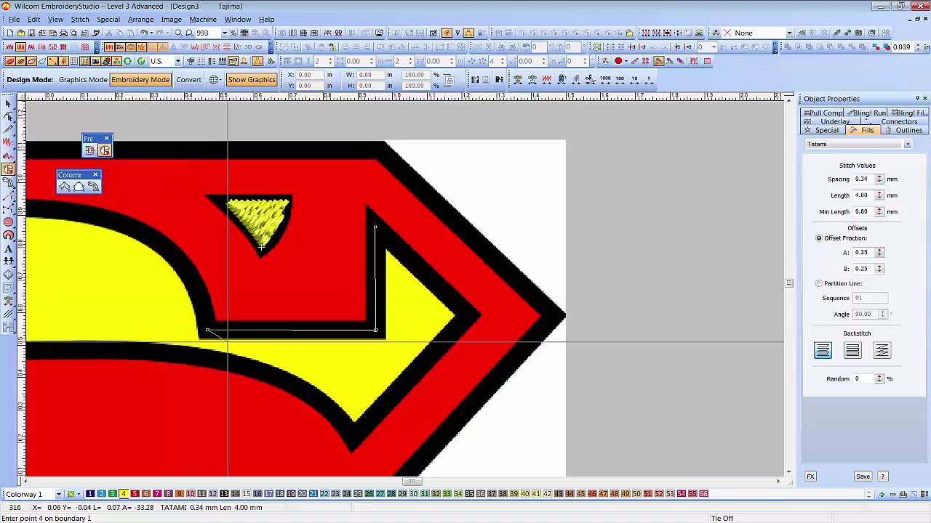
key(BackSpace)
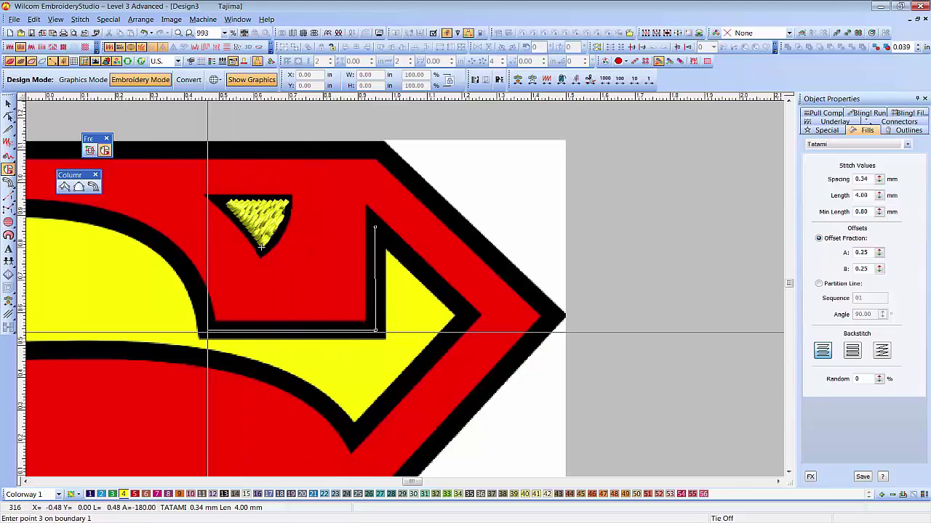
click(208, 333)
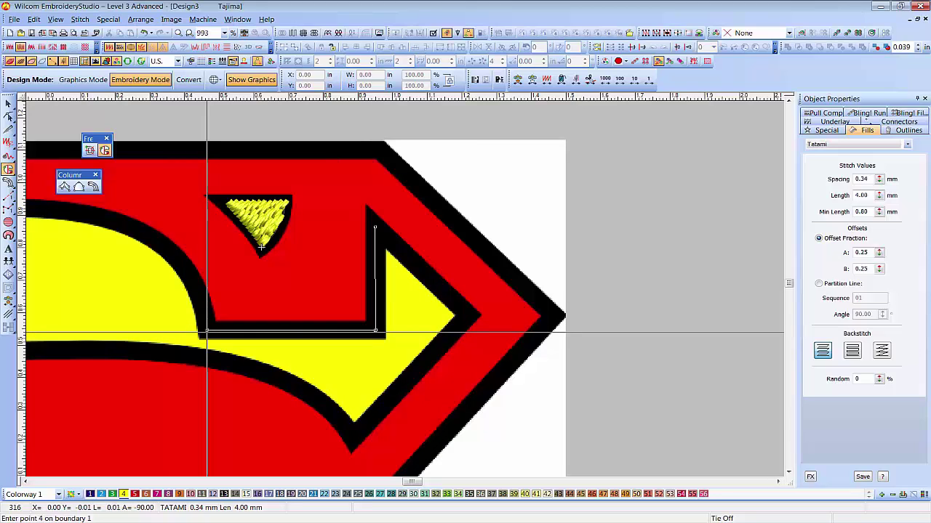
- Continue the upper S boundary with curve points over its top edge and around the rounded left end, within the black outline
click(197, 293)
click(160, 242)
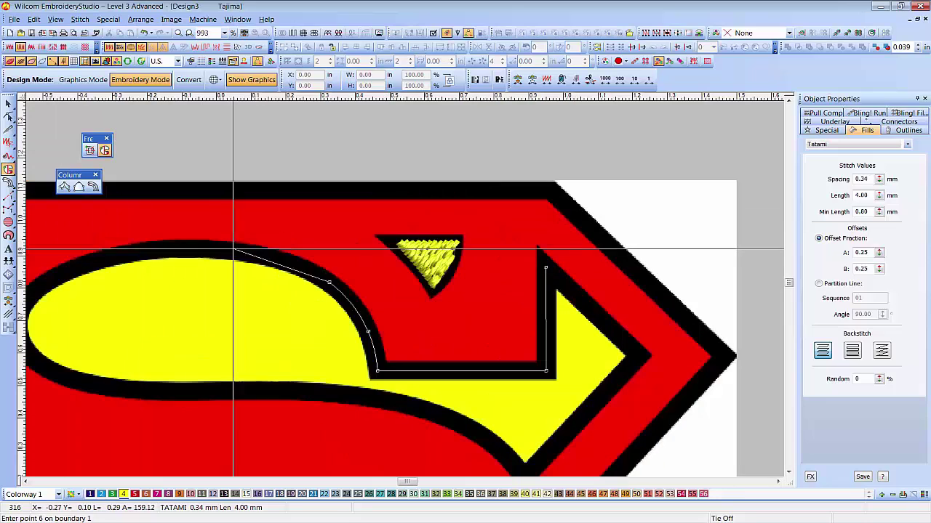
click(237, 252)
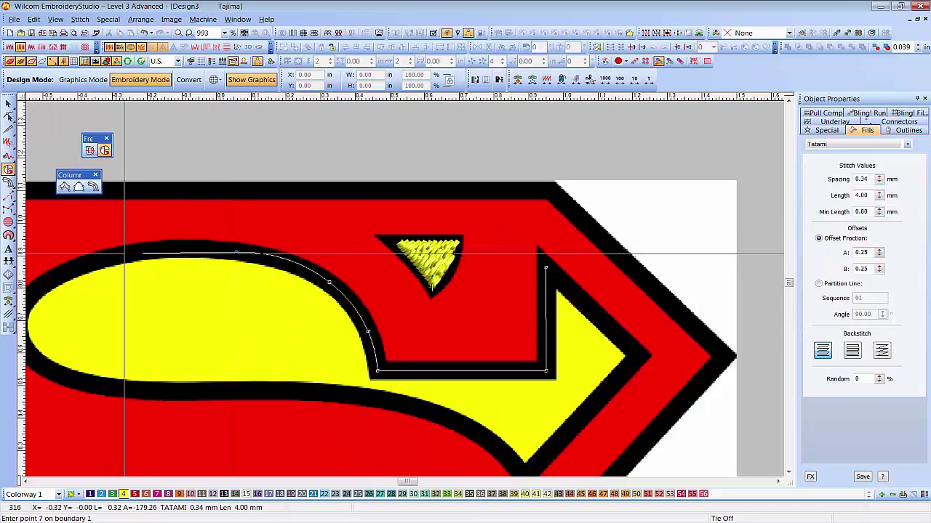
click(126, 253)
click(228, 277)
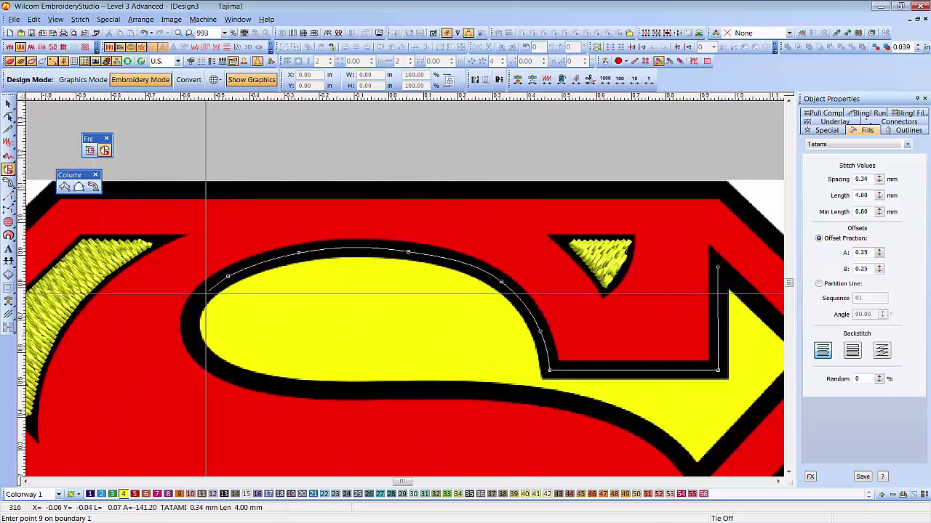
click(194, 306)
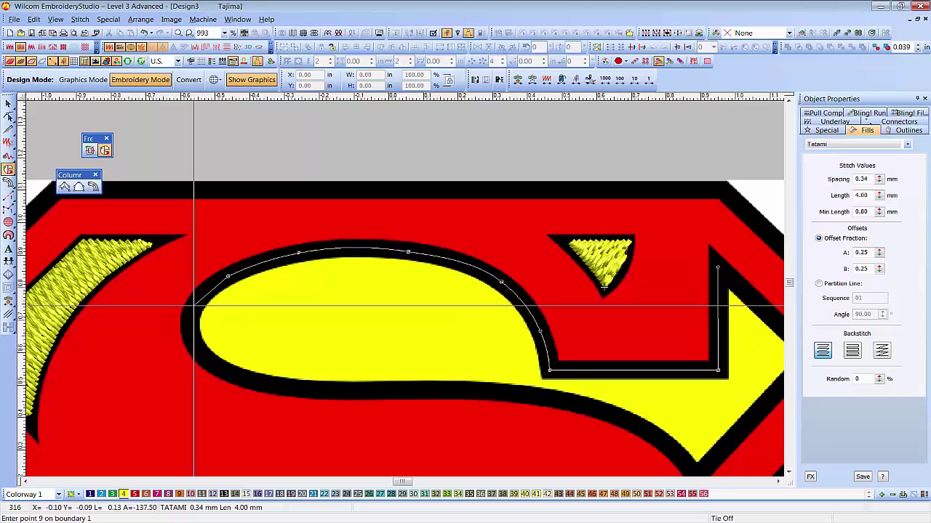
click(194, 341)
click(239, 376)
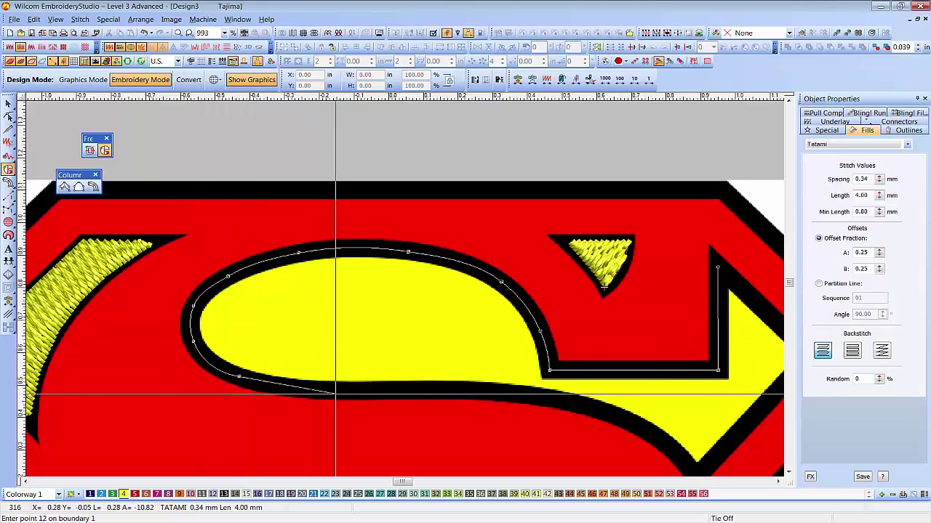
- Trace the upper S shape's lower edge to the bottom corner and right tip, then close the boundary and generate its Tatami fill
click(333, 389)
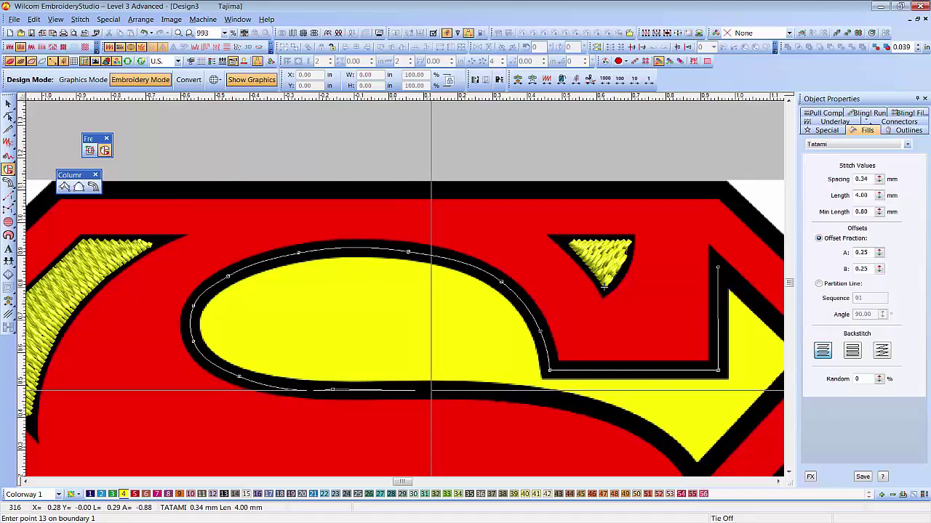
click(431, 391)
click(516, 392)
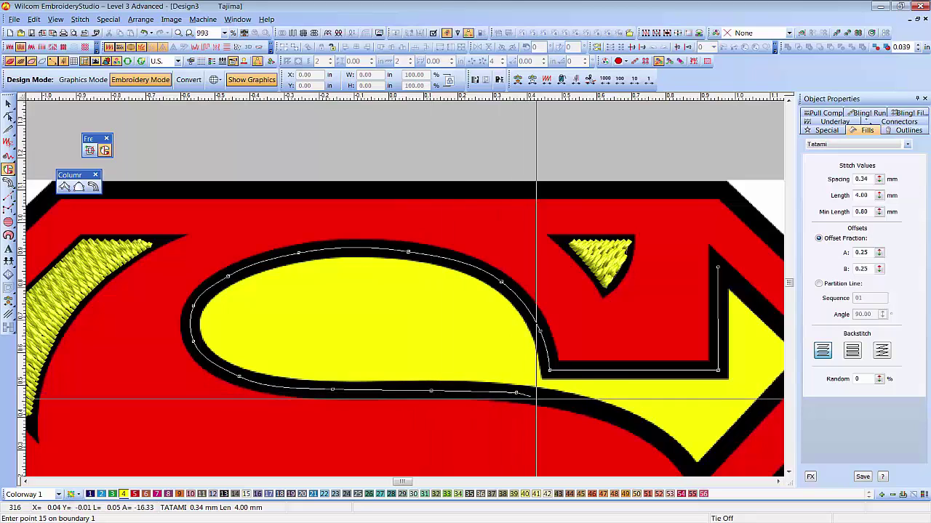
click(605, 411)
click(535, 360)
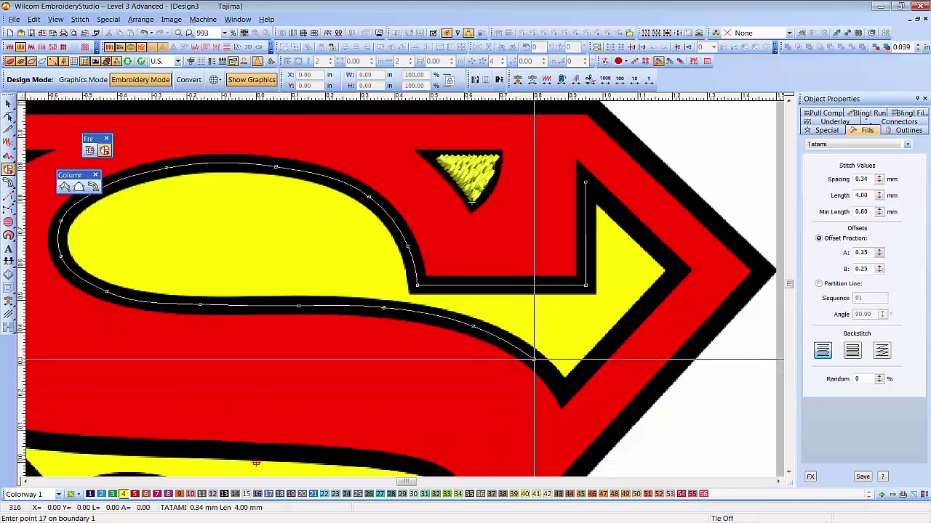
click(565, 394)
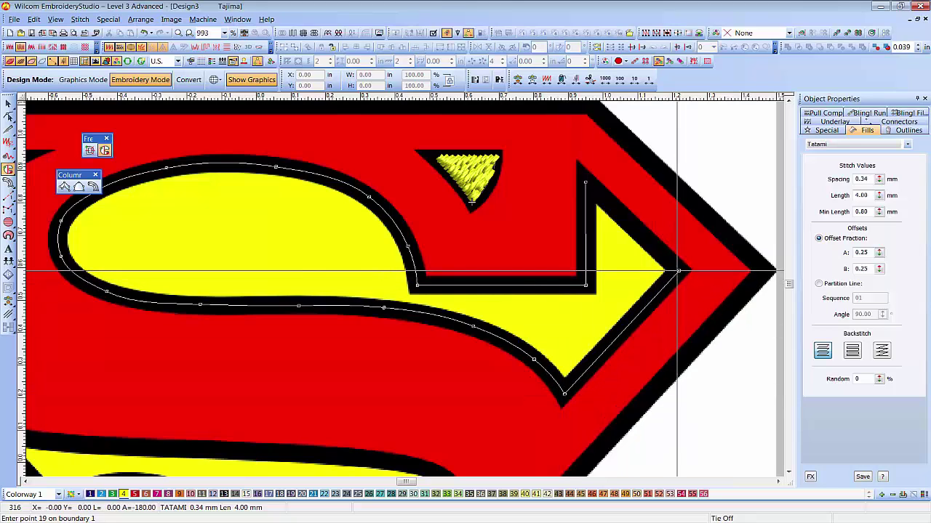
click(676, 270)
key(Return)
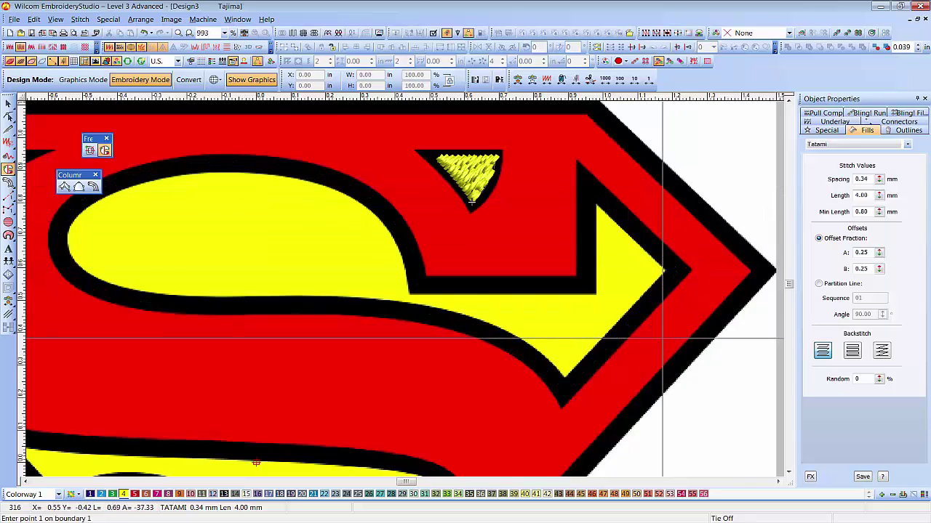
key(Return)
- Start the fill boundary on the lower yellow S segment, tracing its slanted left side and concave underside to the bottom corner
scroll(401, 291, down, 2)
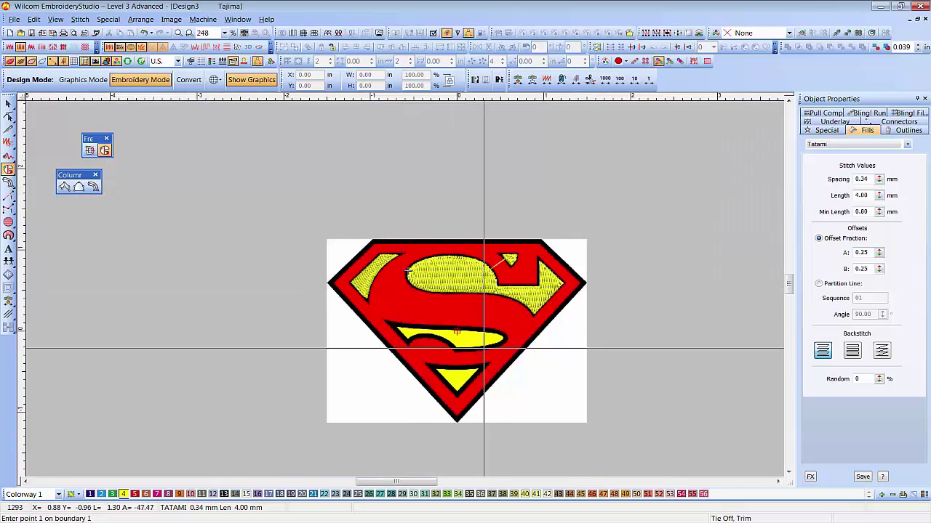
scroll(426, 277, up, 1)
scroll(347, 286, up, 1)
click(410, 253)
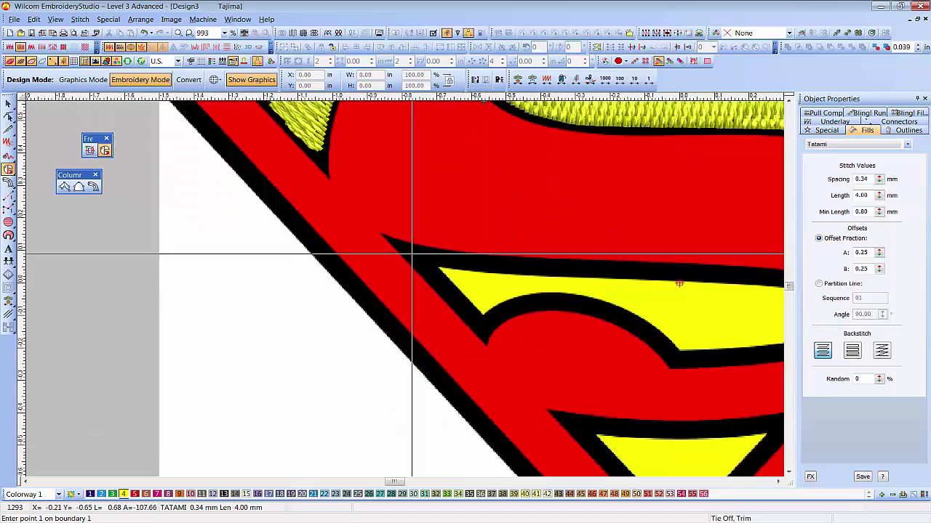
click(482, 327)
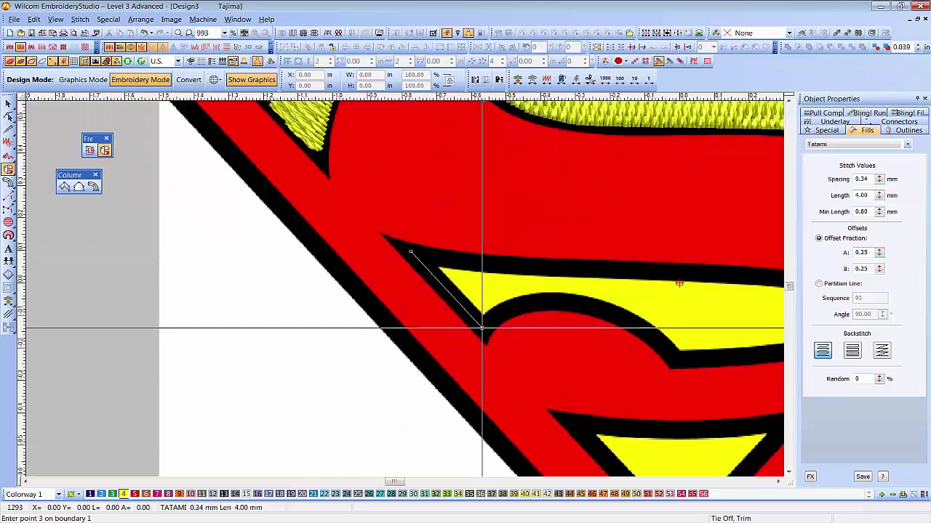
click(511, 307)
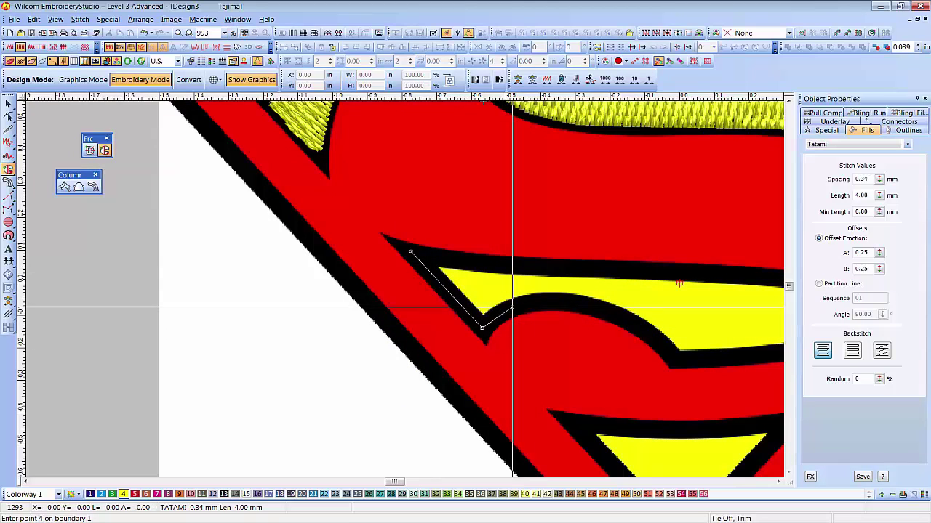
right_click(571, 301)
right_click(645, 332)
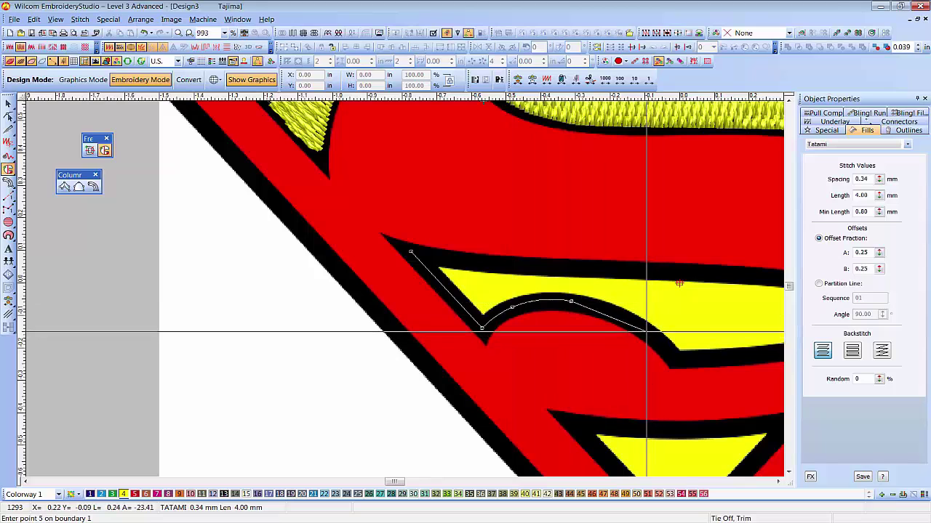
click(674, 358)
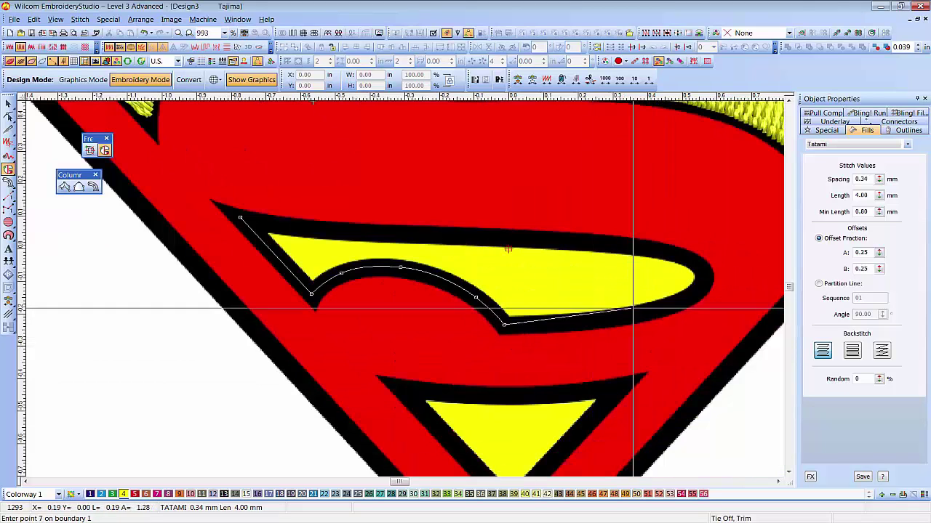
- Extend the lower S segment's boundary with curve points along its bottom edge and around the rounded right end
click(589, 322)
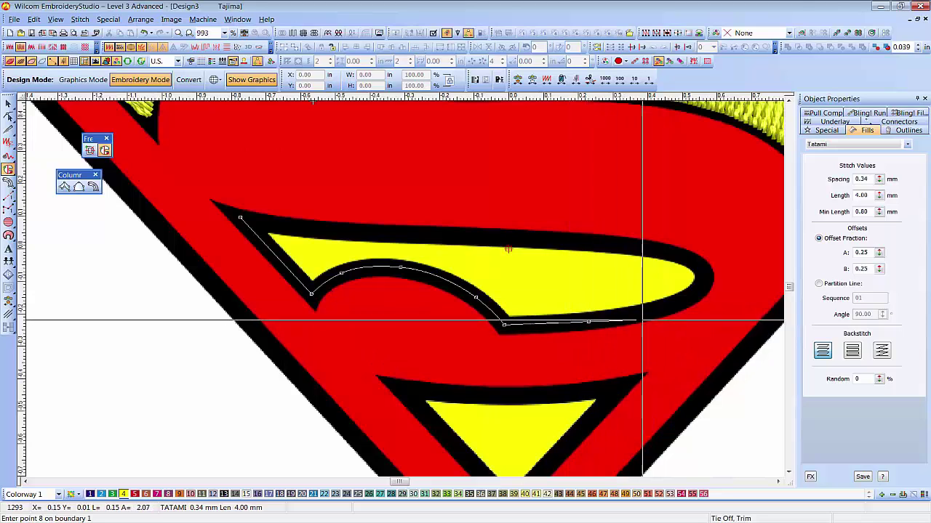
click(655, 311)
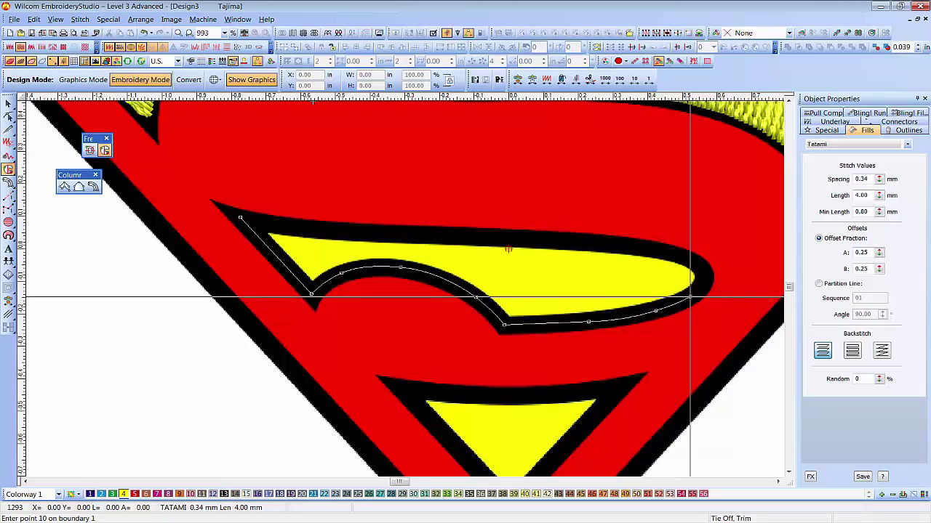
click(689, 298)
click(702, 284)
click(702, 272)
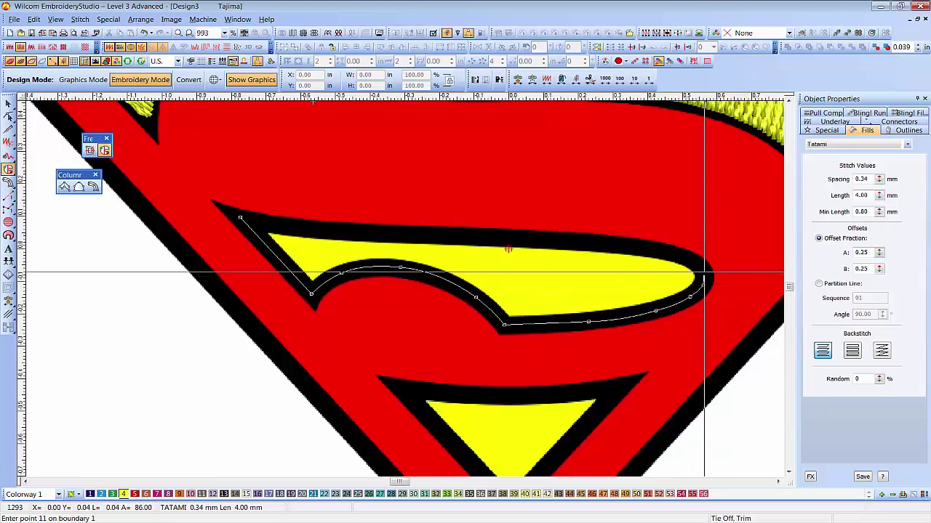
click(688, 258)
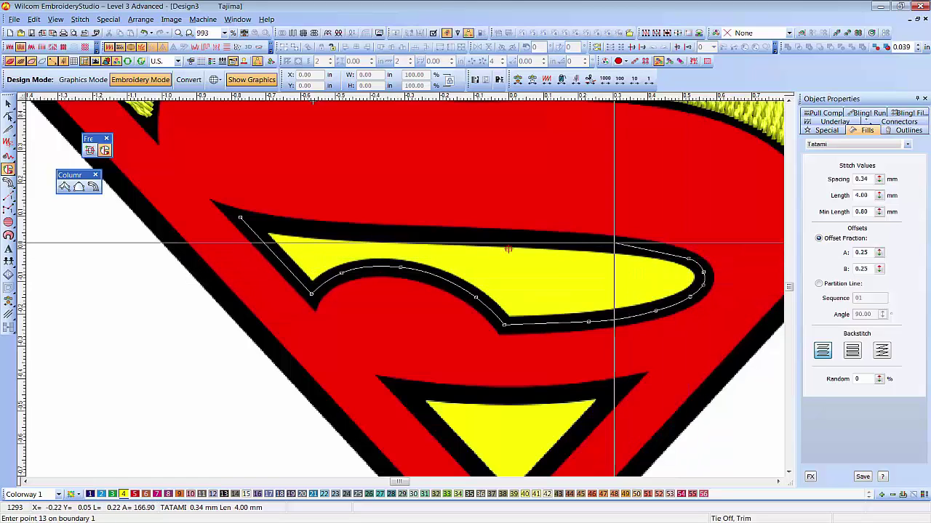
- Trace the lower S segment's top edge back toward the starting corner and generate its Tatami fill
click(619, 246)
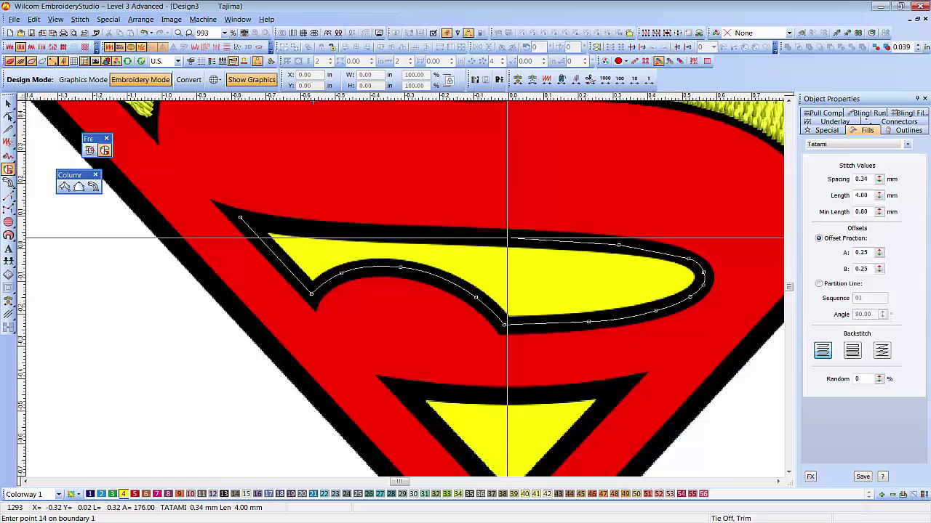
click(497, 238)
click(355, 233)
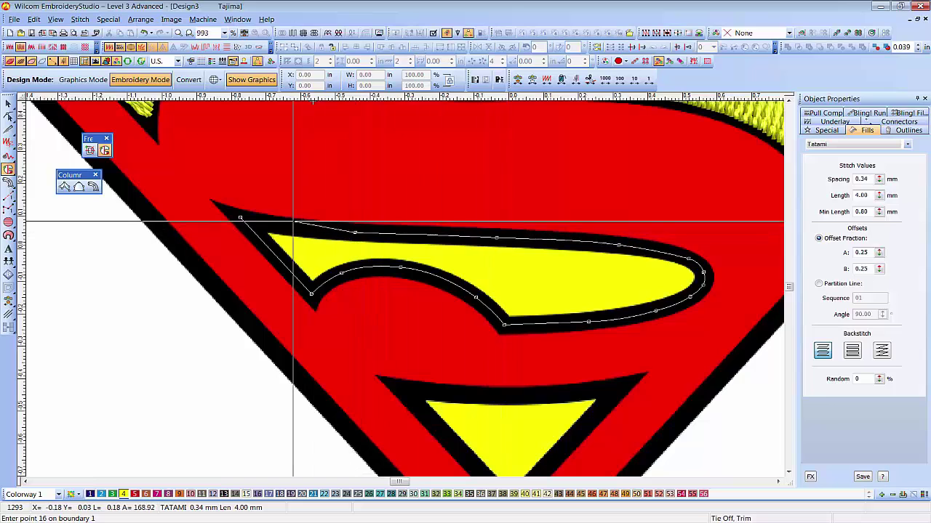
click(268, 223)
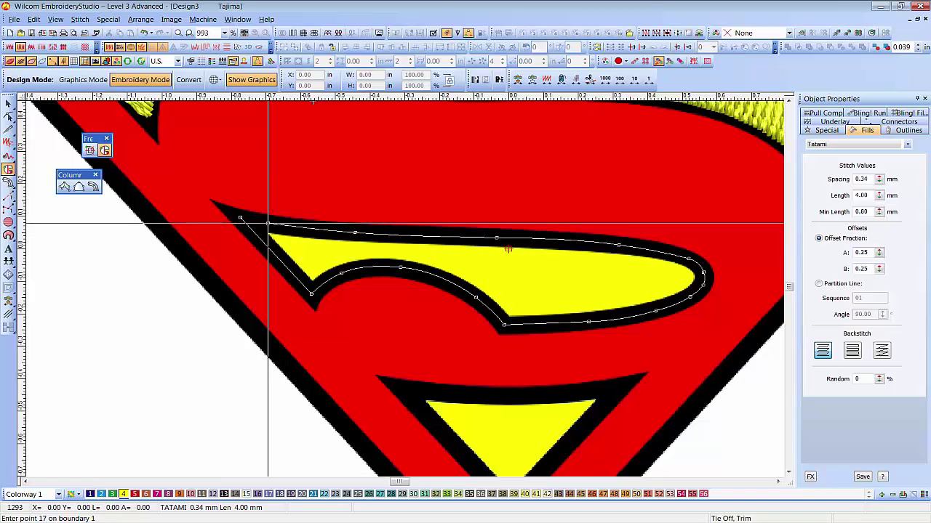
key(Return)
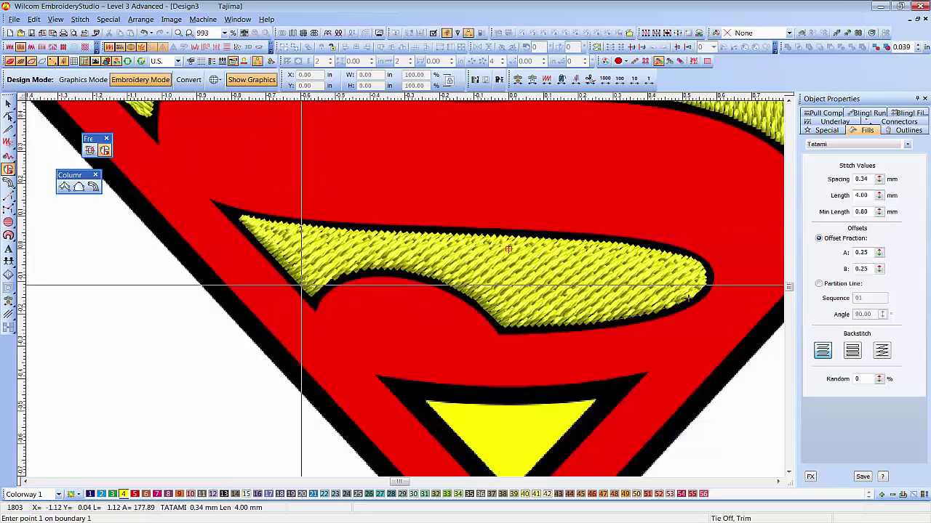
- Trace the bottom yellow triangle inside its black outline with a curved top edge, set a slanted stitch angle, and generate its Tatami fill
scroll(492, 312, down, 5)
scroll(393, 296, up, 4)
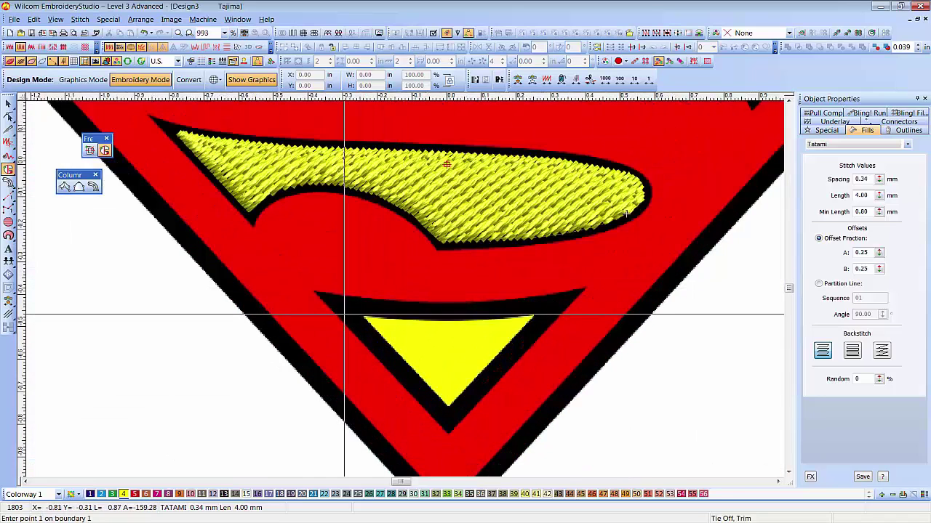
click(341, 308)
click(447, 418)
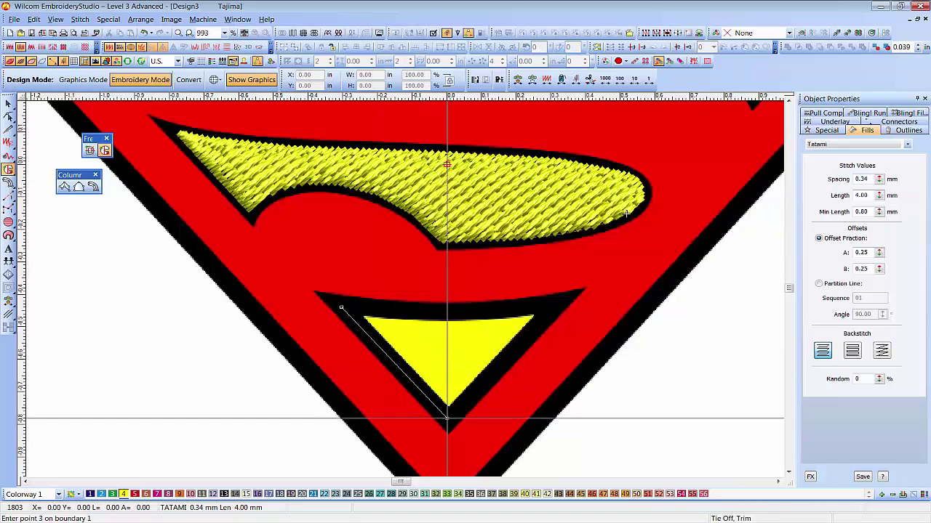
click(557, 306)
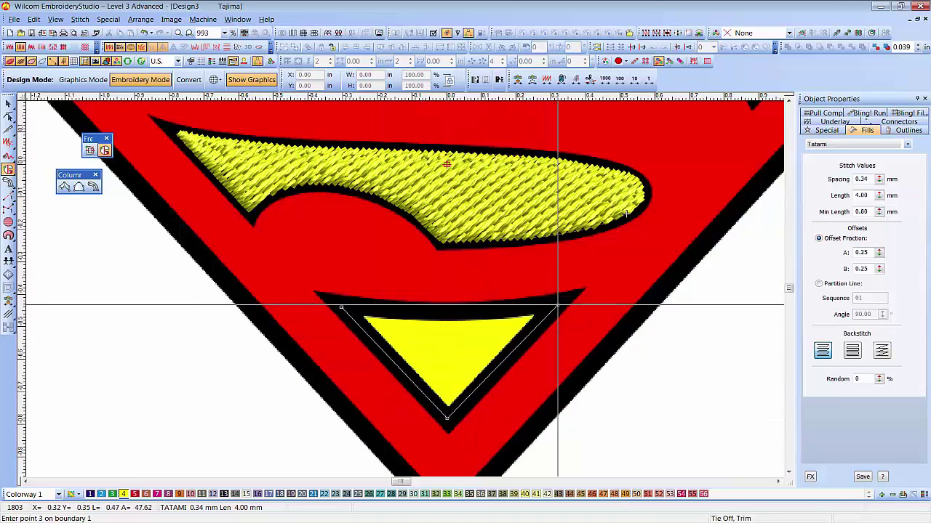
click(482, 310)
click(409, 311)
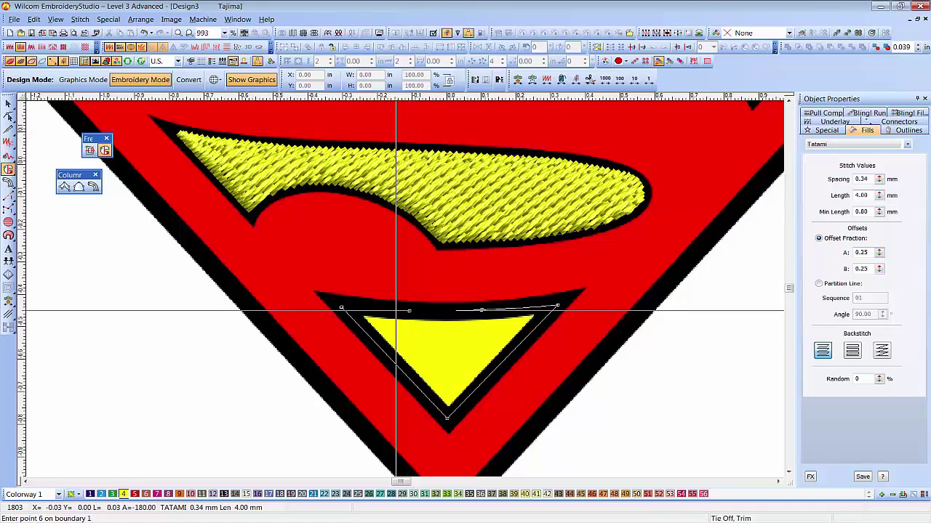
key(Return)
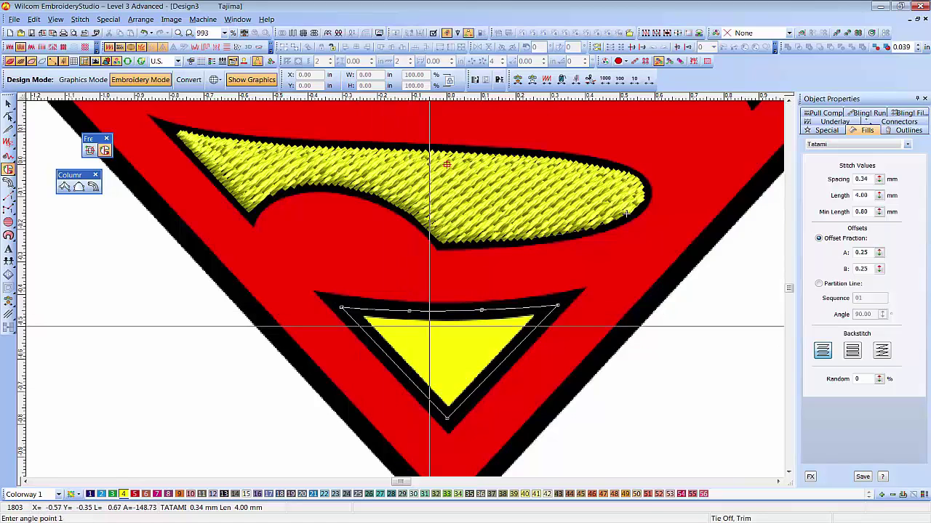
click(511, 295)
click(560, 377)
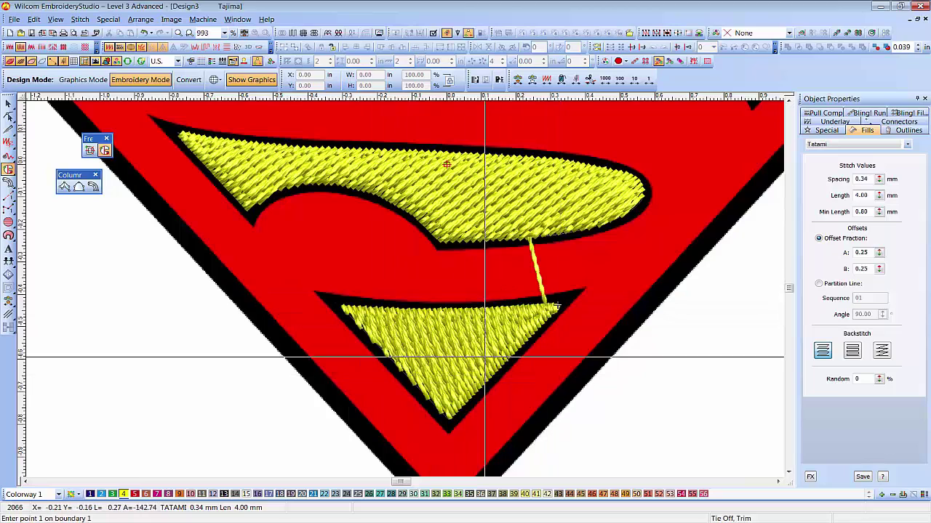
- Hide the stitches and start the diamond background's fill boundary at its left corner, just inside the black border
key(shift+z)
key(shift+z)
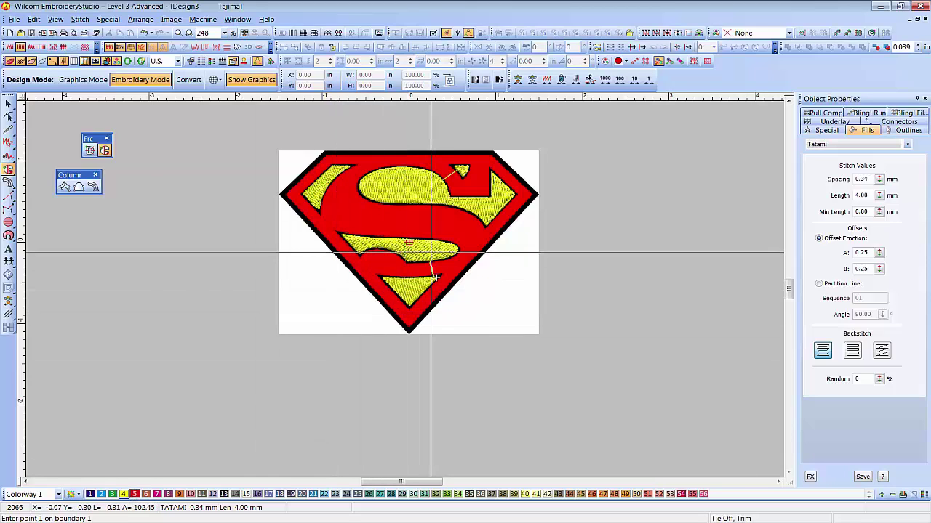
key(s)
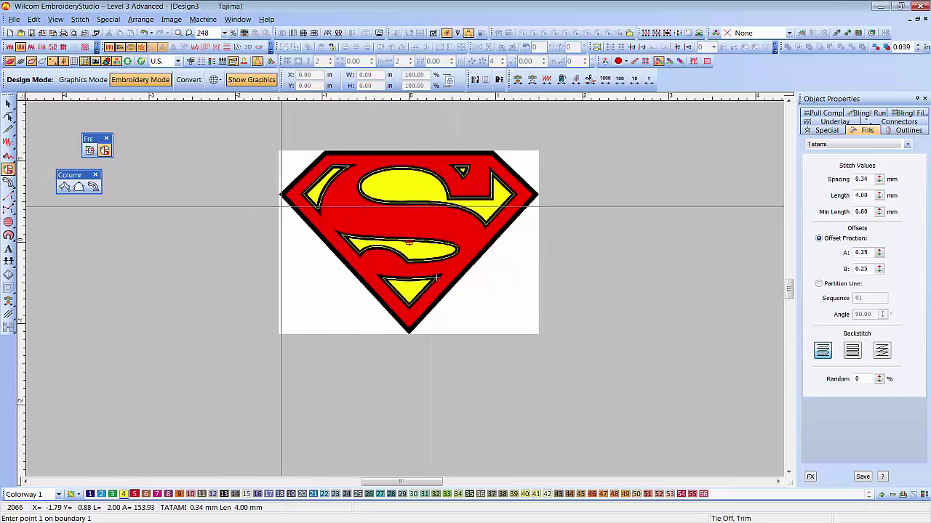
key(z)
key(z)
key(z)
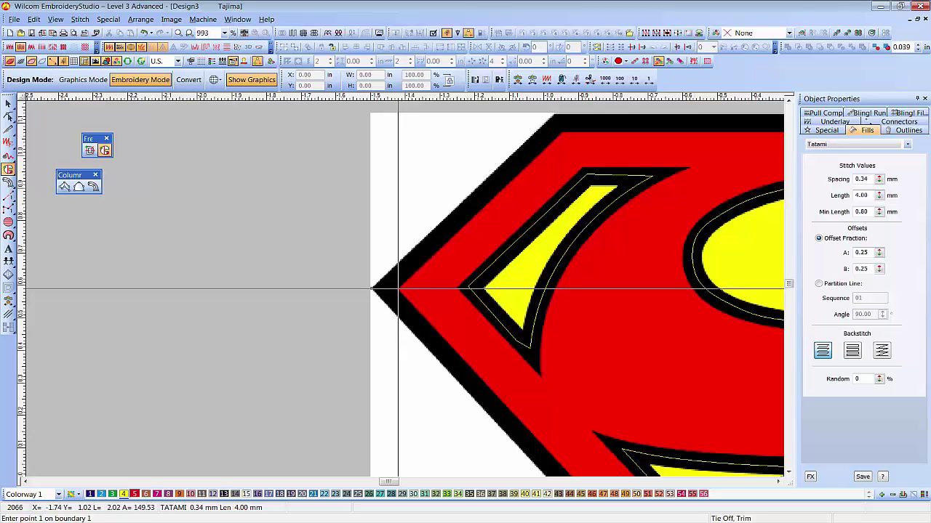
click(398, 289)
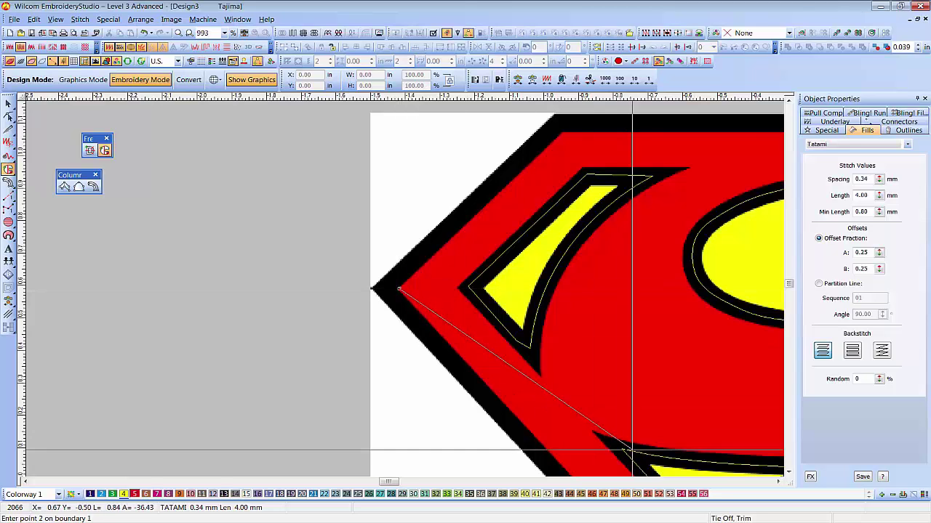
- Extend the background boundary through the diamond's bottom and right corners and along its top edge to the upper-left corner
key(shift+z)
key(shift+z)
key(shift+z)
key(z)
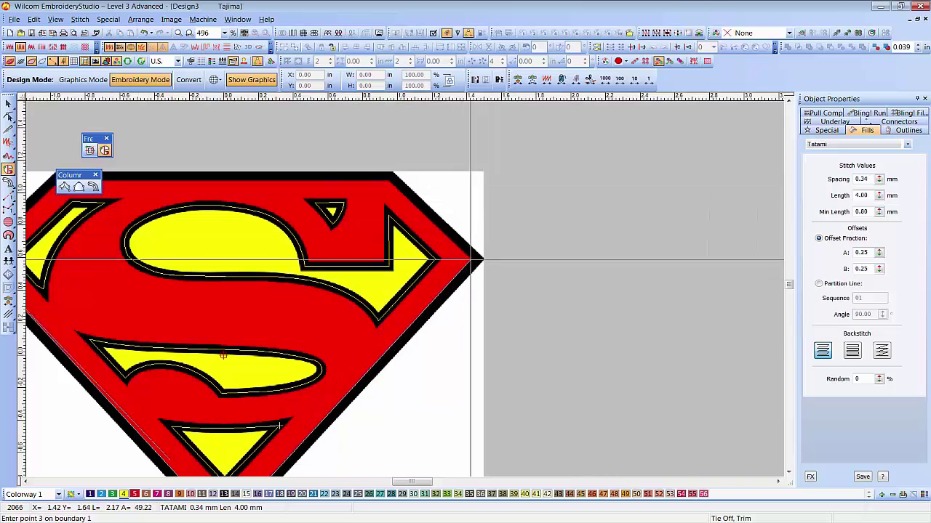
click(471, 258)
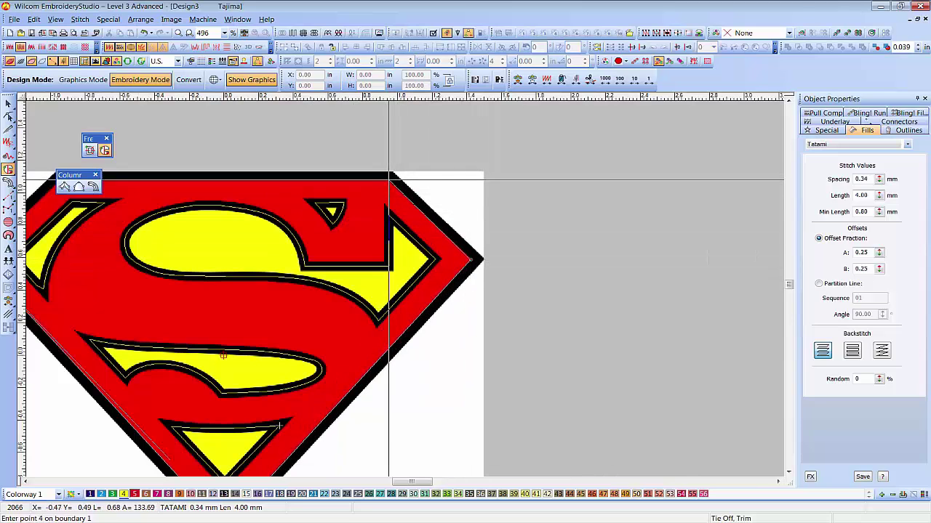
click(388, 178)
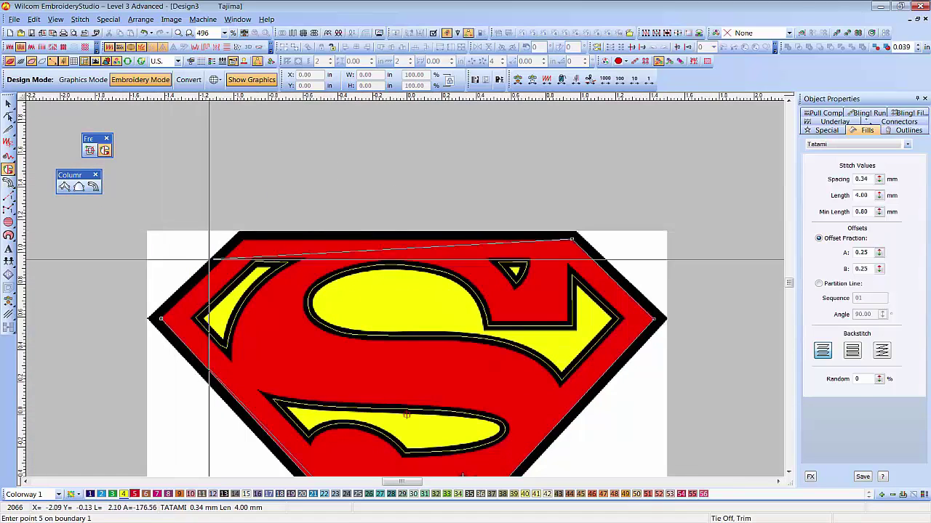
click(244, 238)
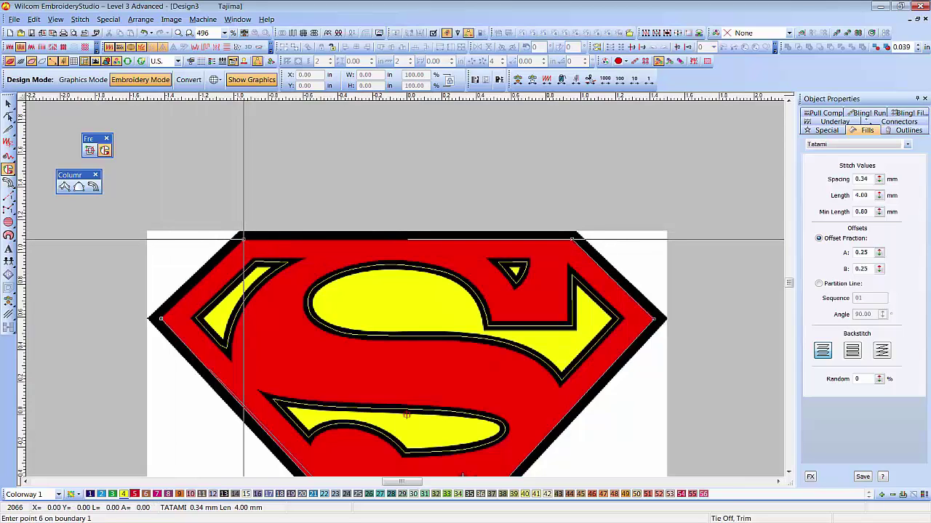
- Close the diamond boundary and generate a red Tatami fill with a horizontal stitch angle
key(Return)
key(Return)
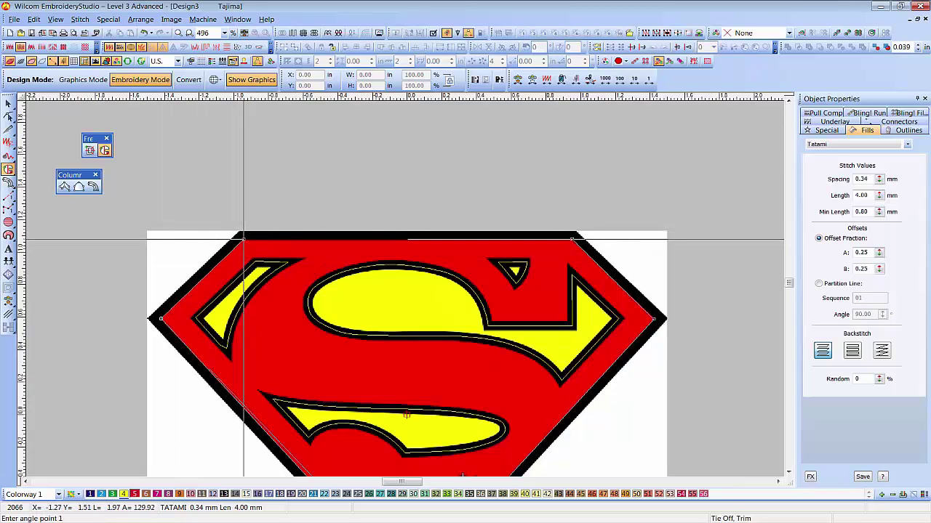
scroll(391, 337, down, 4)
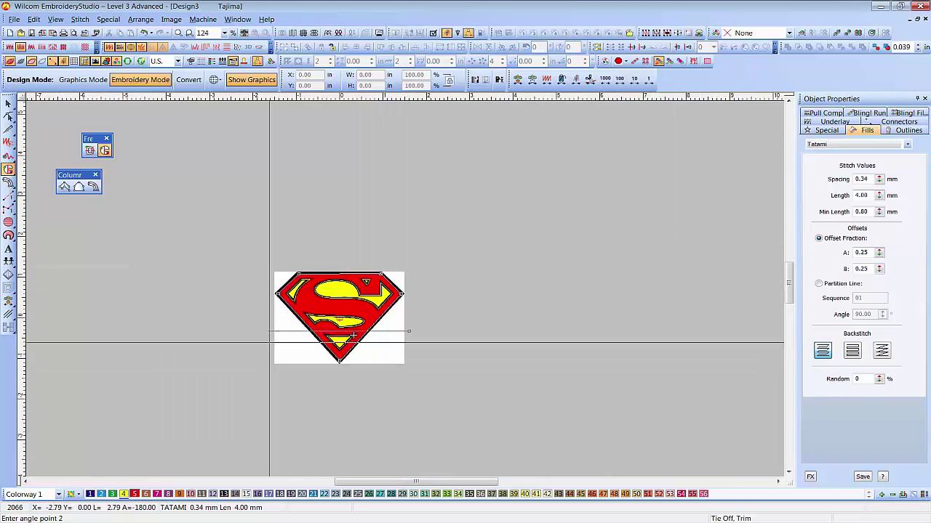
key(Return)
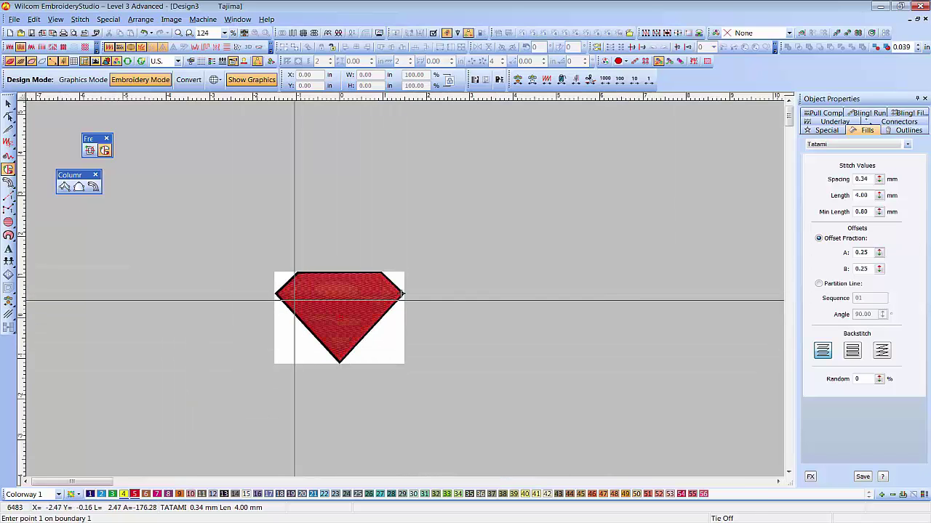
scroll(303, 298, up, 4)
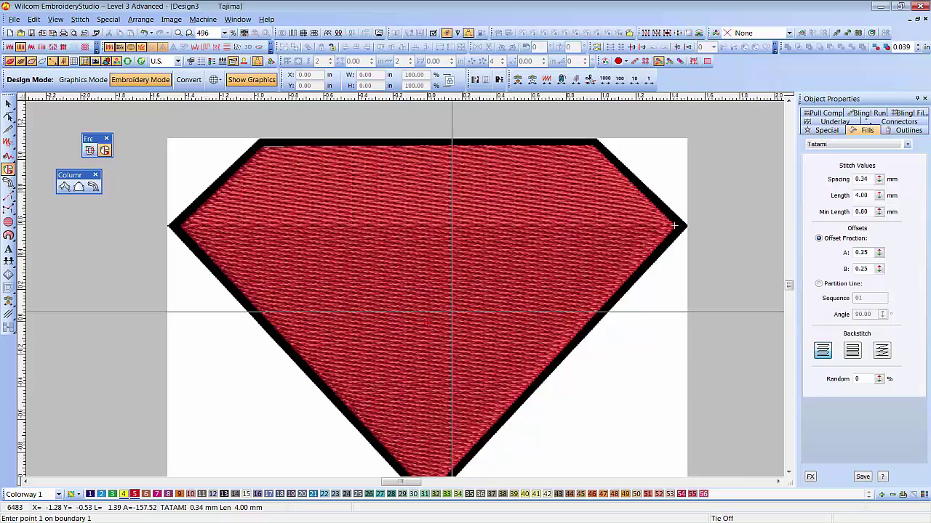
- Reshape the red background fill to move its exit point to the diamond's bottom corner
key(Escape)
click(607, 166)
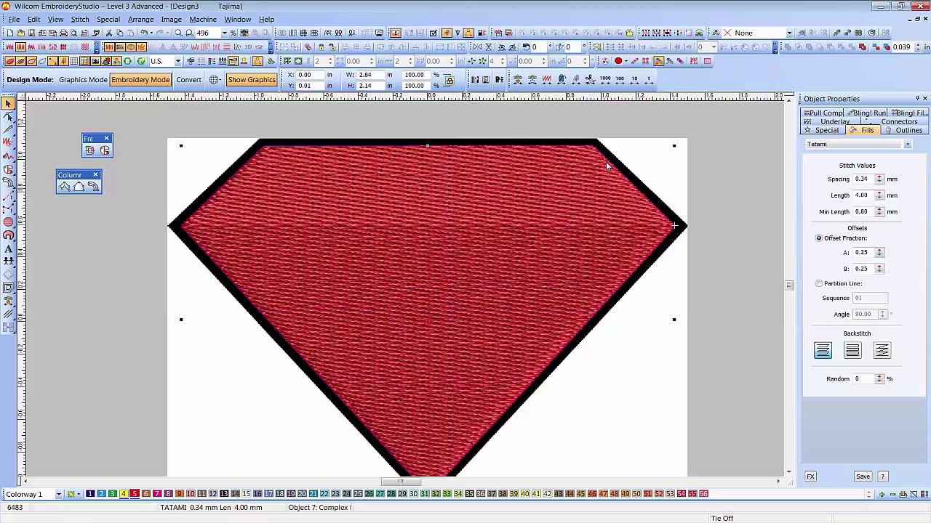
key(h)
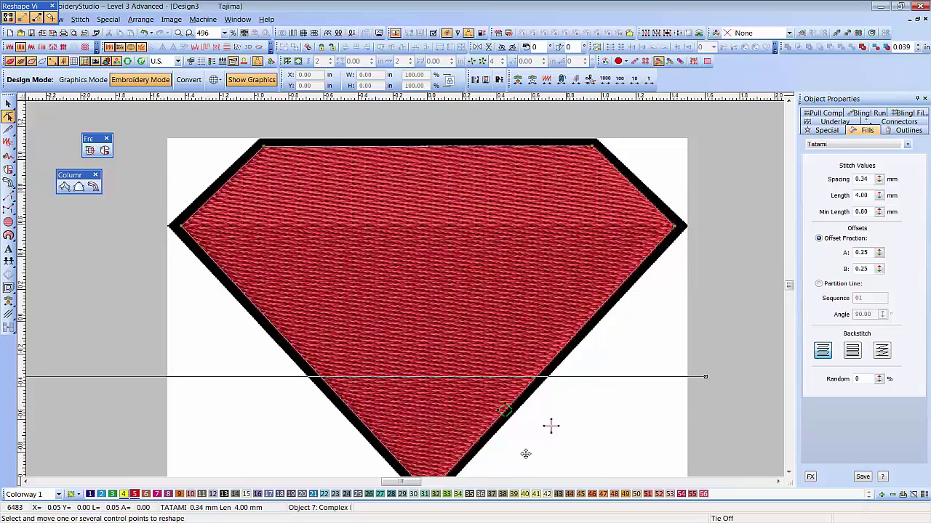
scroll(550, 426, down, 2)
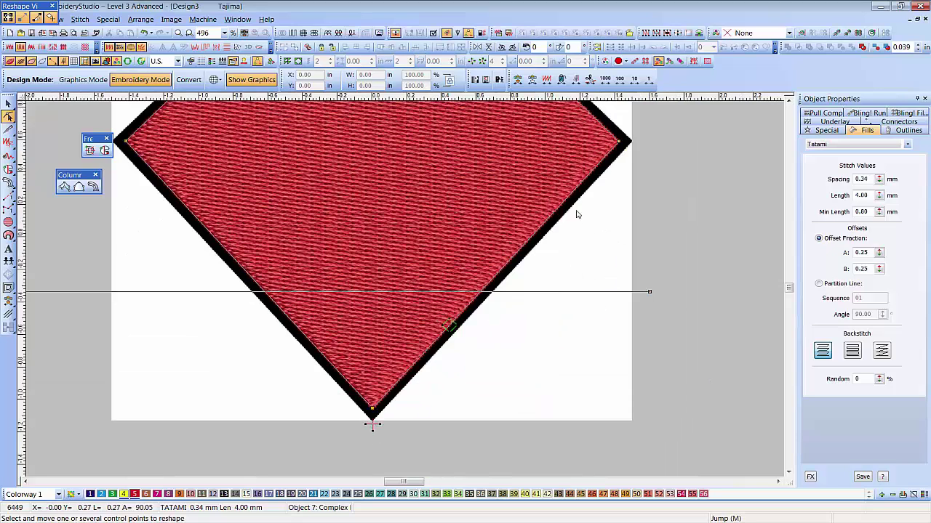
key(Escape)
key(shift+z)
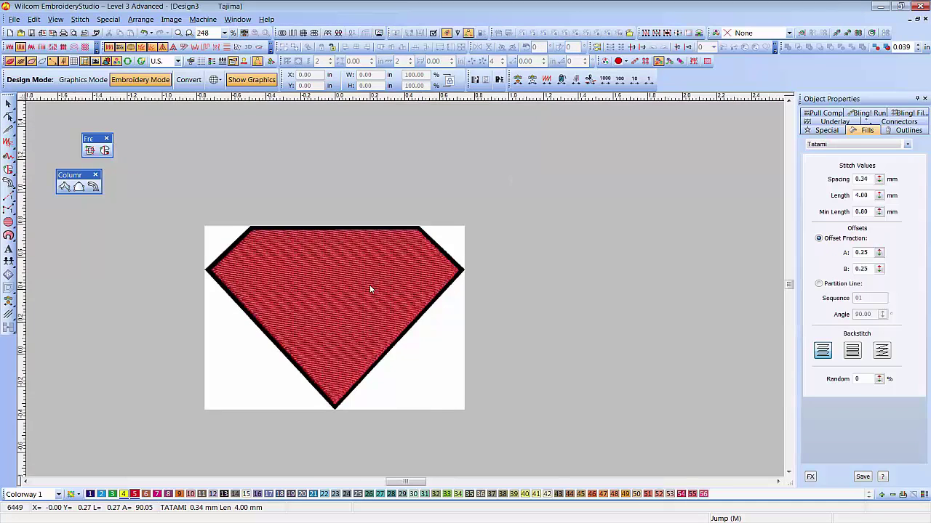
- Select all objects using thread color 4 Yellow and resequence them to stitch after the red background
key(z)
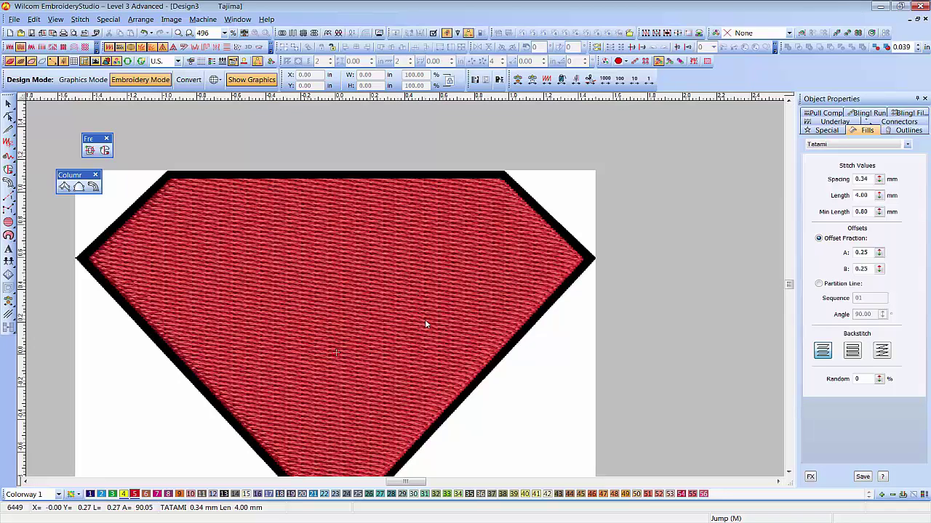
key(alt+e)
key(s)
key(c)
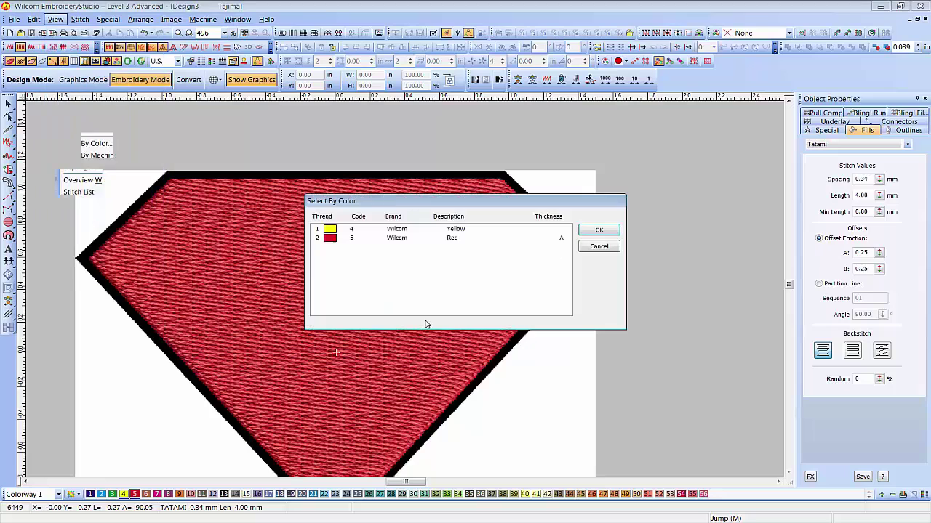
click(410, 229)
click(603, 232)
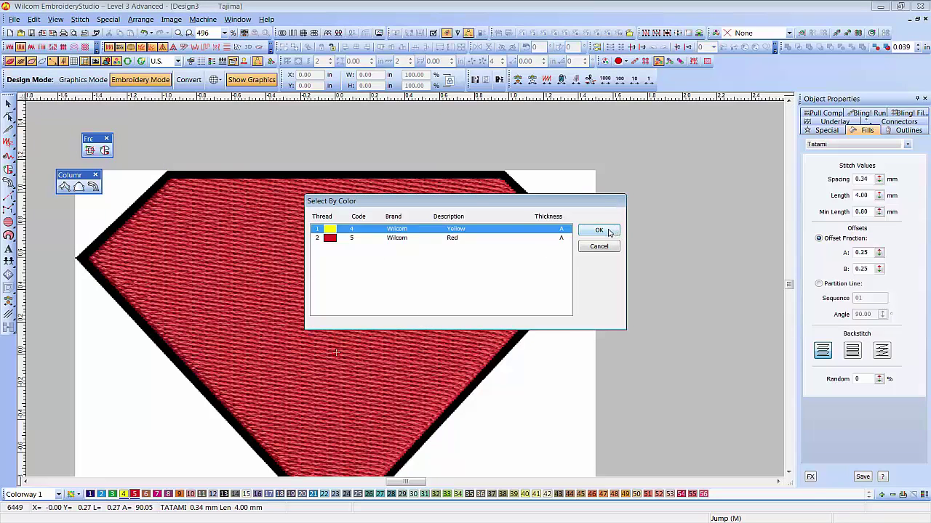
key(shift+z)
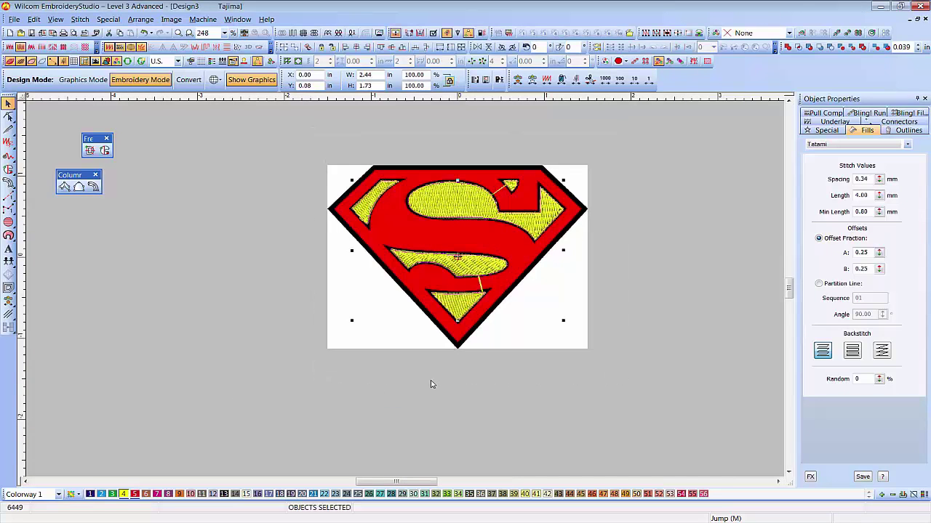
click(627, 354)
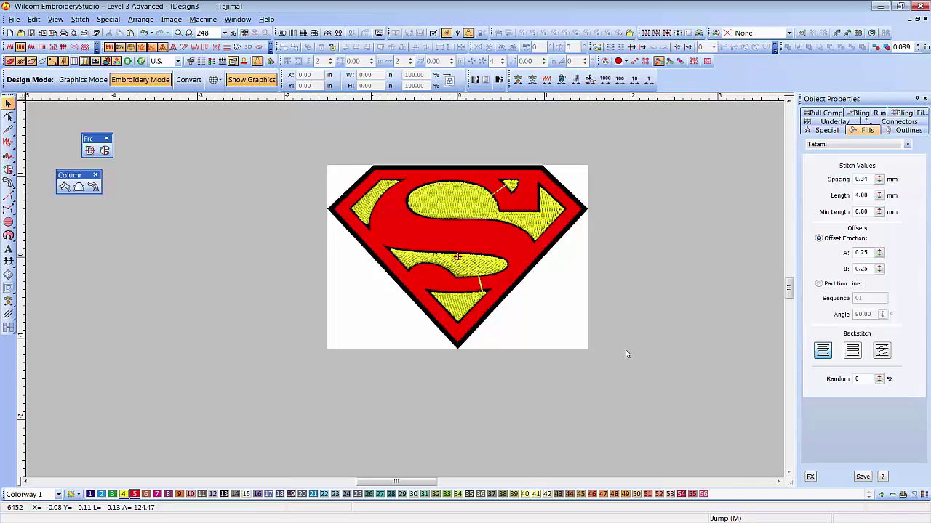
- Select the yellow objects by color to check them against the red background, then clear the selection
key(z)
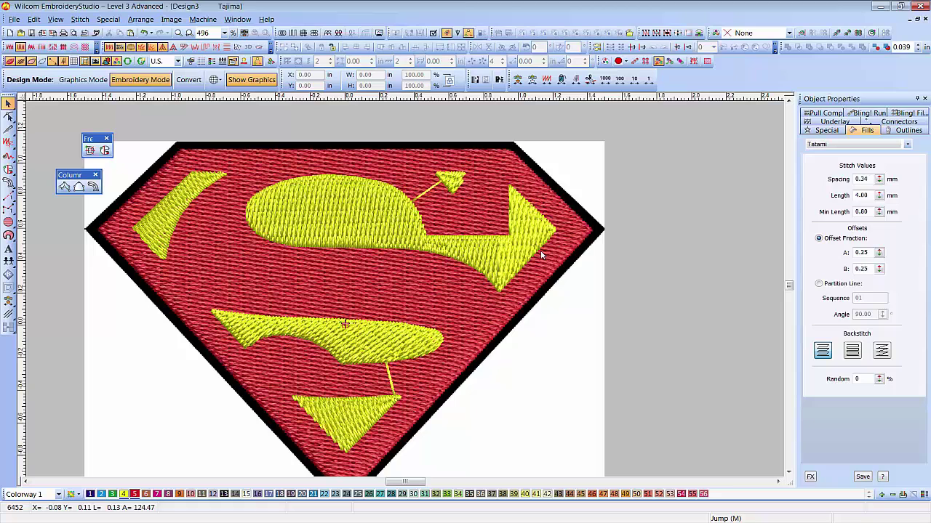
click(55, 19)
click(87, 143)
click(425, 240)
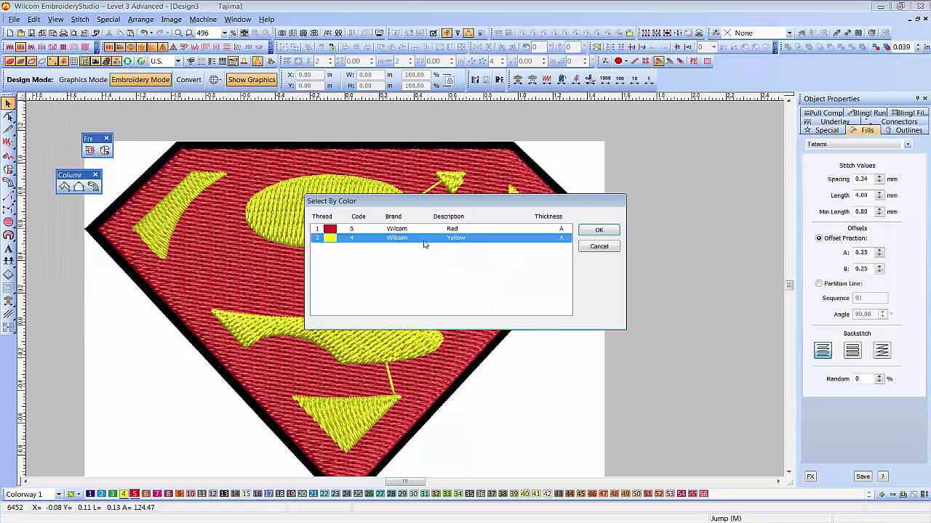
click(598, 231)
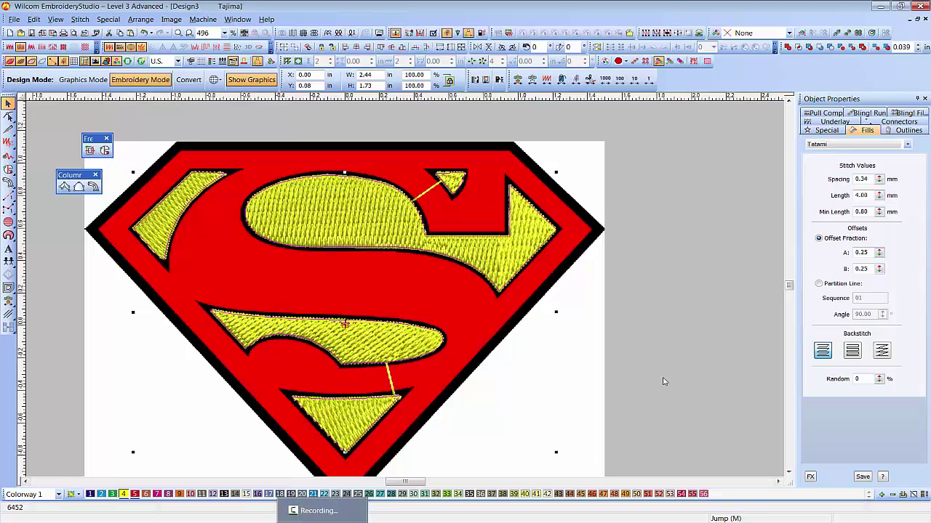
click(657, 350)
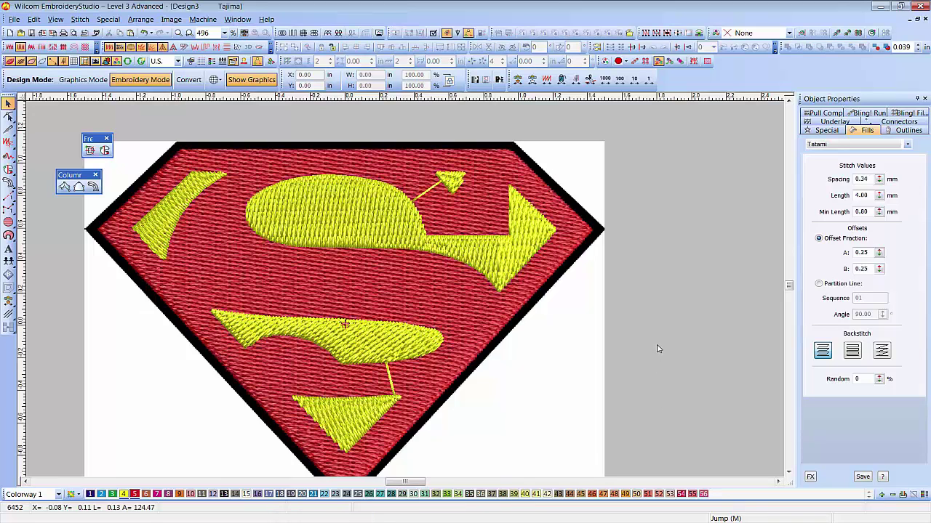
- Offset the red background fill as one Input C border object with squared corners
click(577, 216)
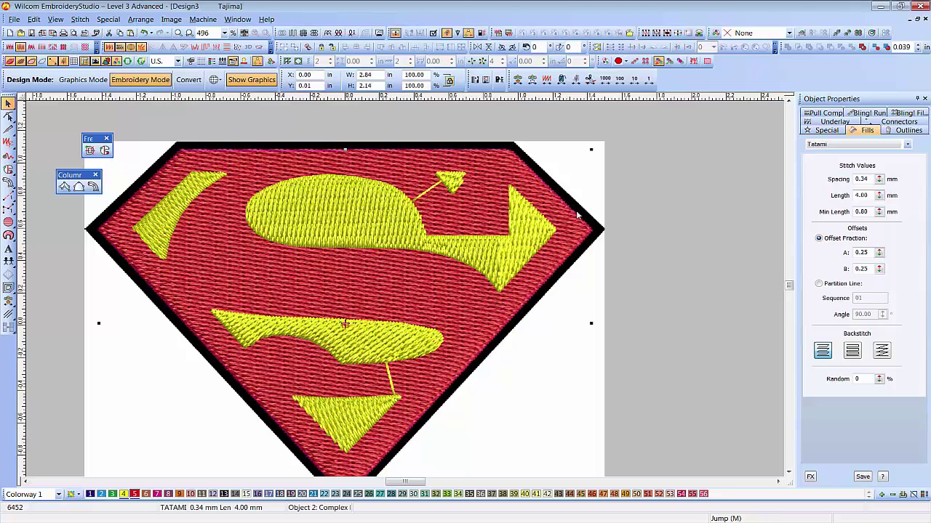
click(9, 288)
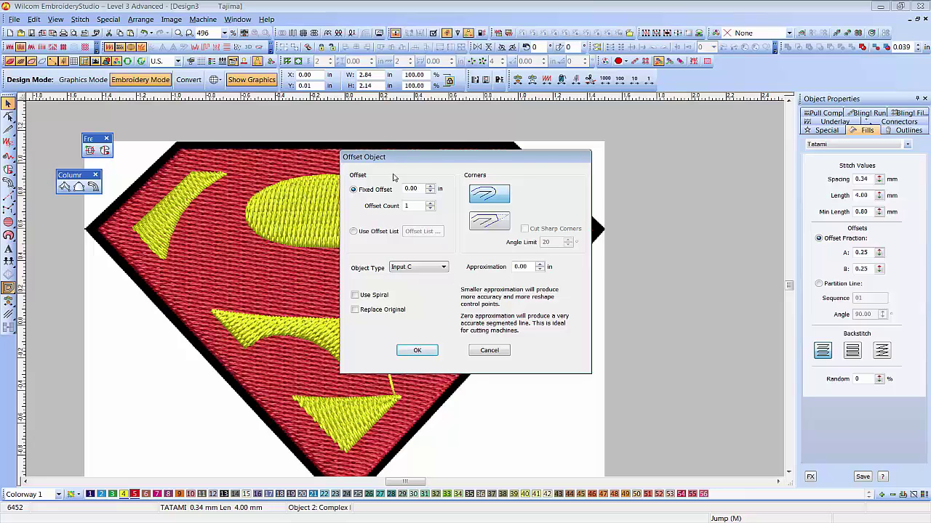
click(491, 222)
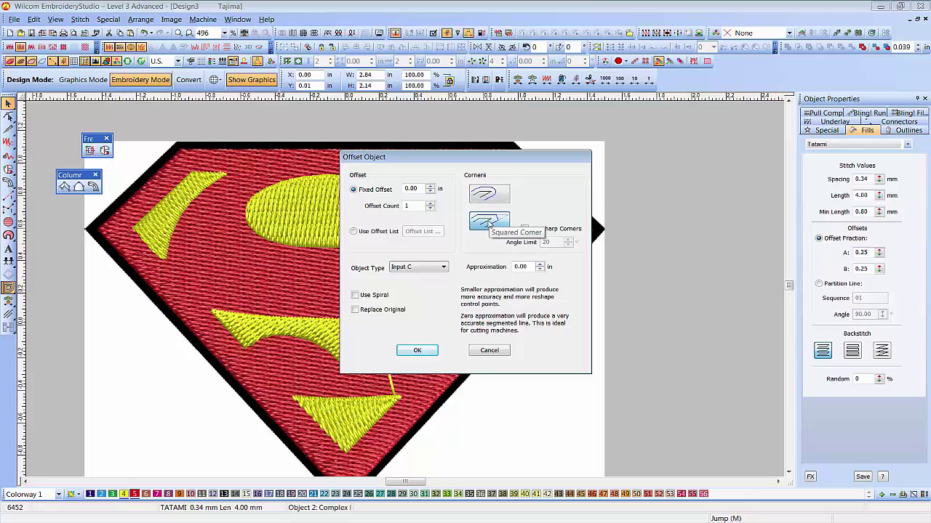
click(427, 352)
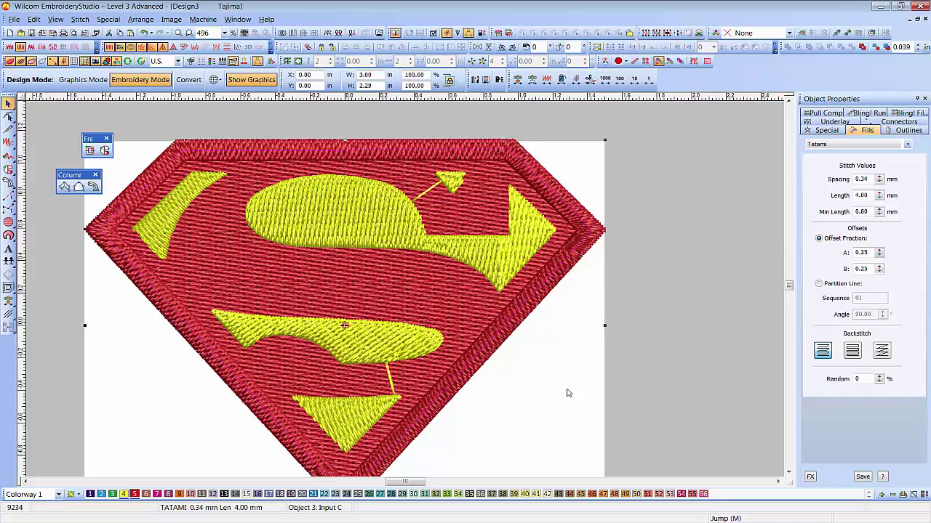
- Change the diamond border to satin stitch in black thread color 13 and give it a Center Run first underlay
click(10, 46)
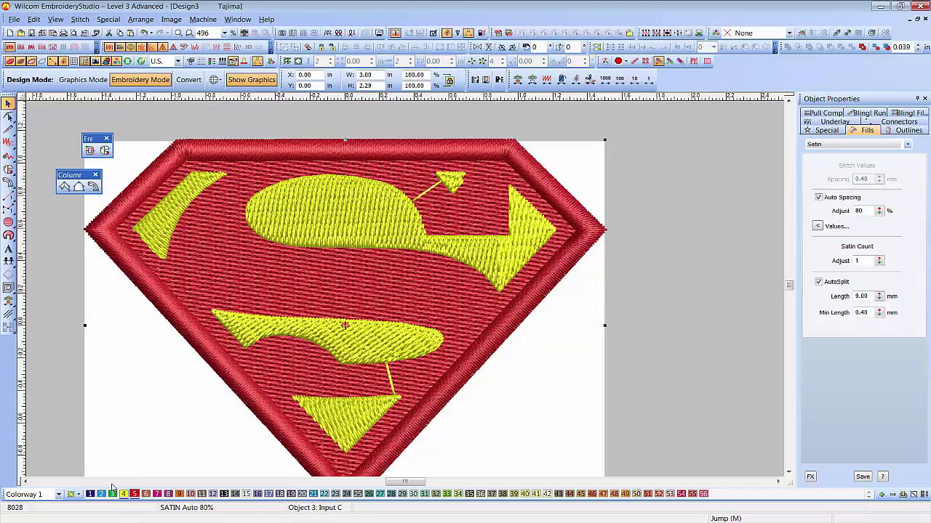
click(224, 494)
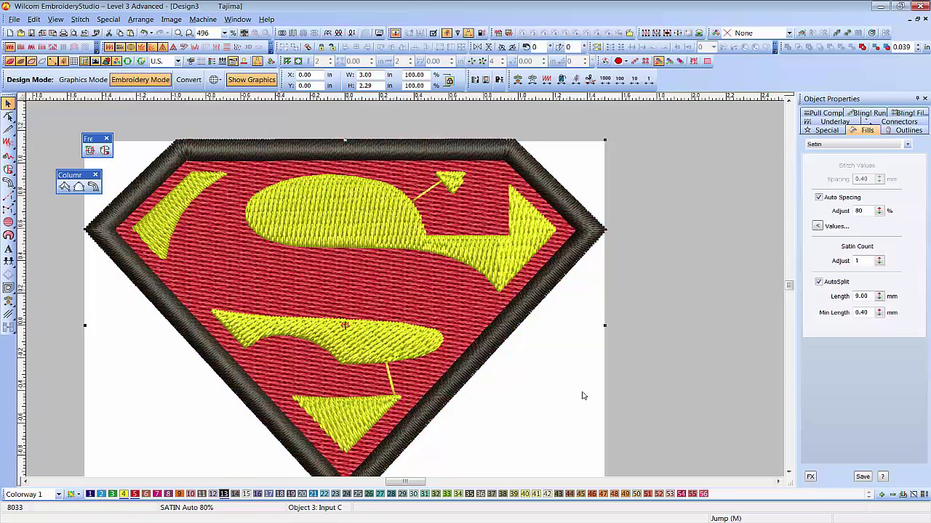
click(845, 126)
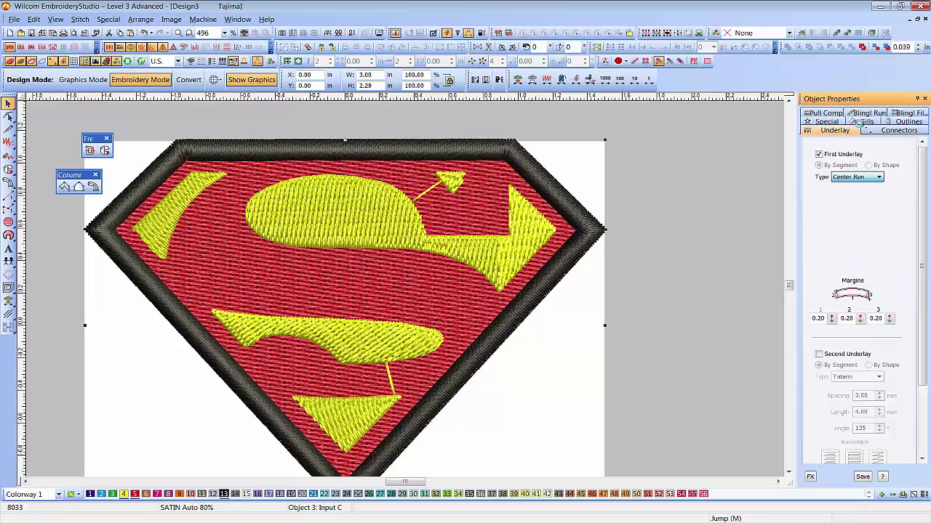
click(859, 122)
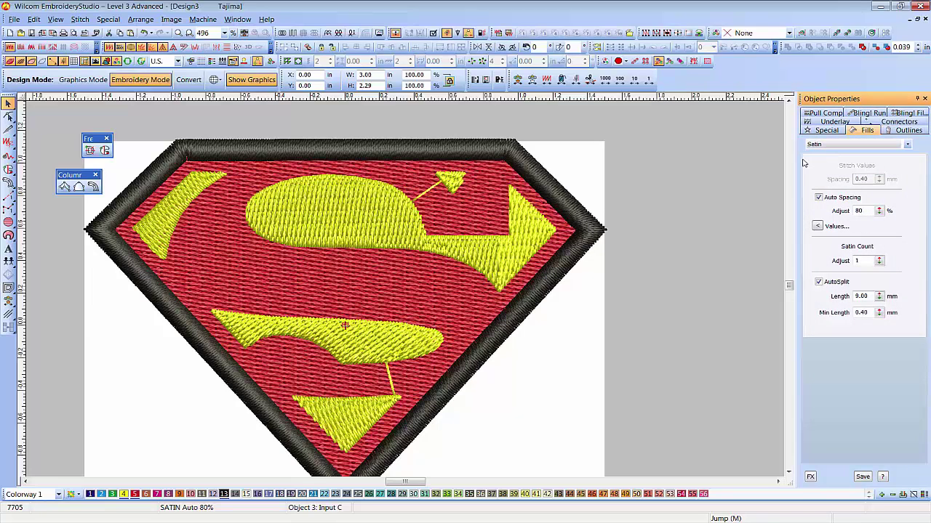
- Switch the measurement units to Metric and measure the thickness of the black diamond border in the bitmap artwork
key(s)
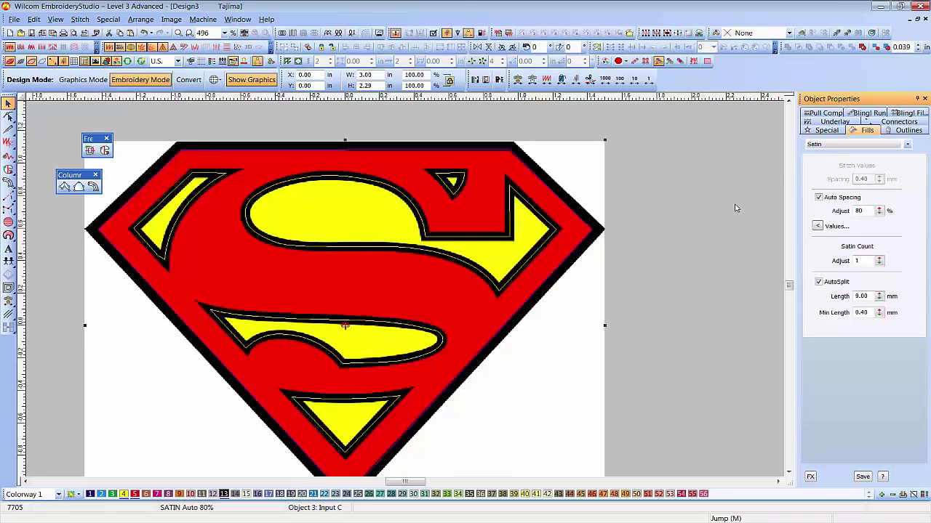
key(f)
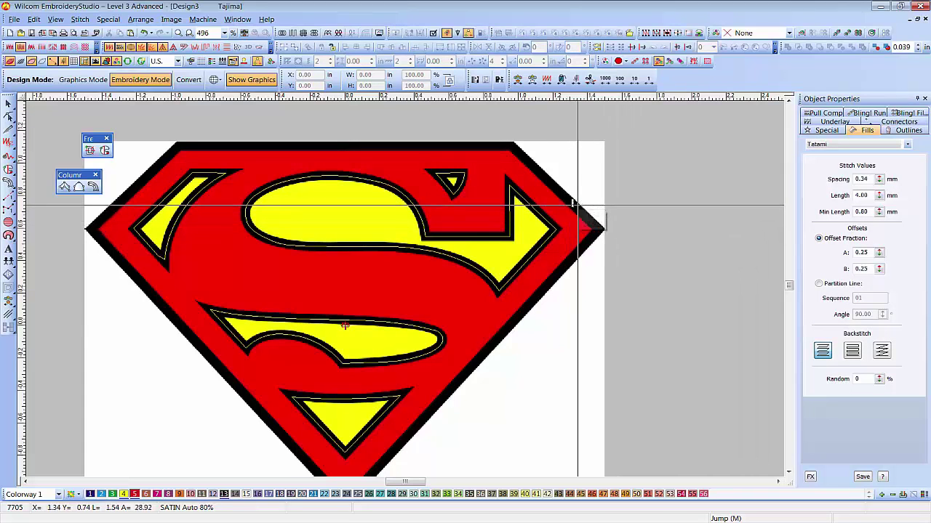
click(166, 61)
click(162, 81)
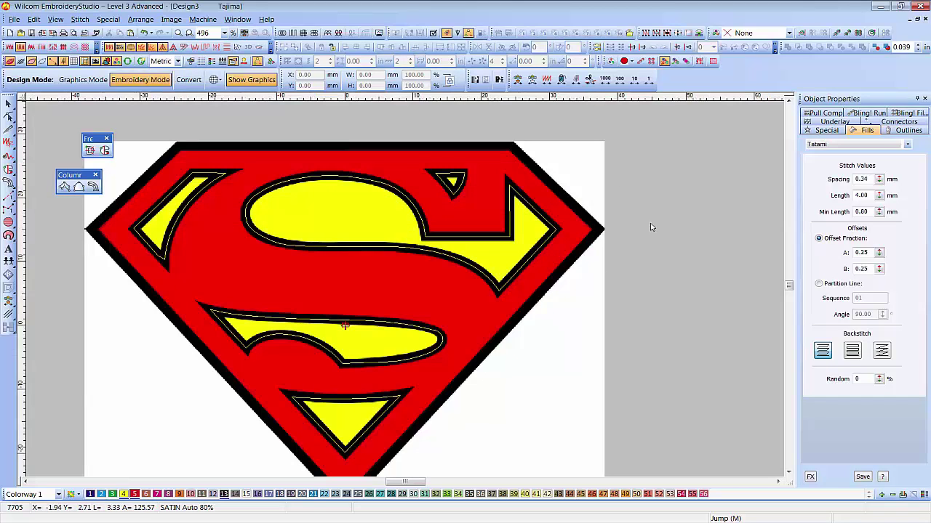
click(577, 210)
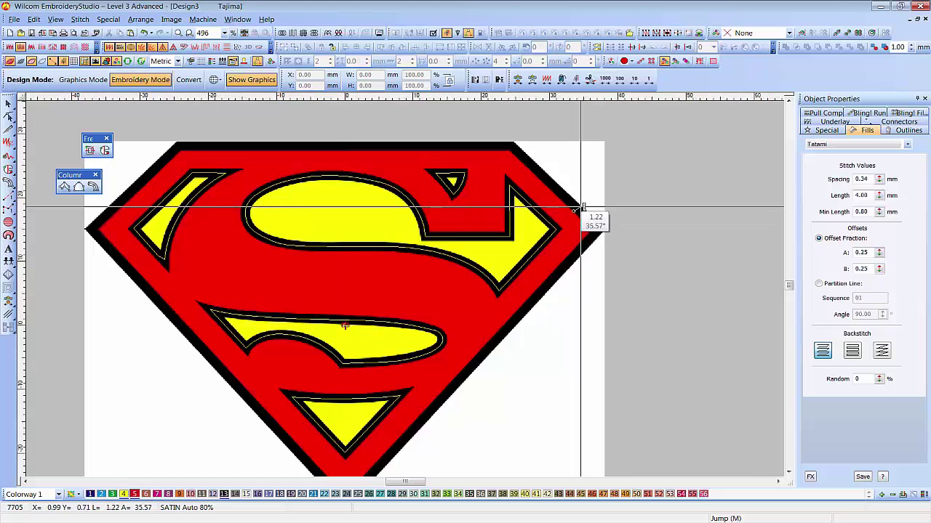
key(Escape)
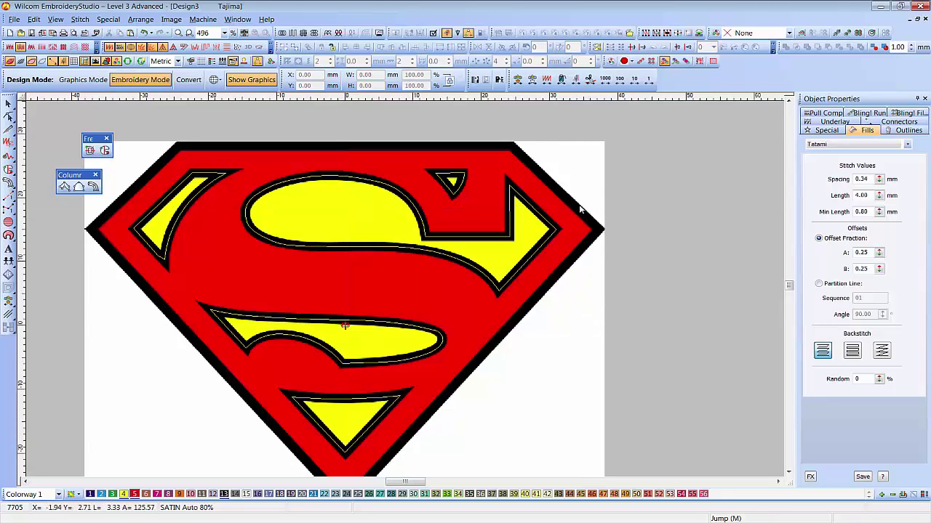
- Set the diamond border's Input C column width to 1.5 mm and clear the selection
click(828, 131)
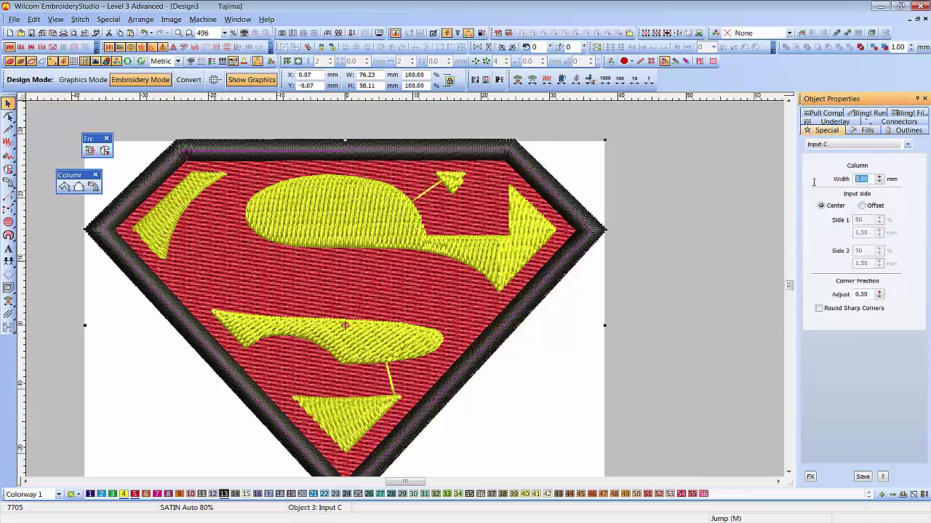
text(1.5)
key(Return)
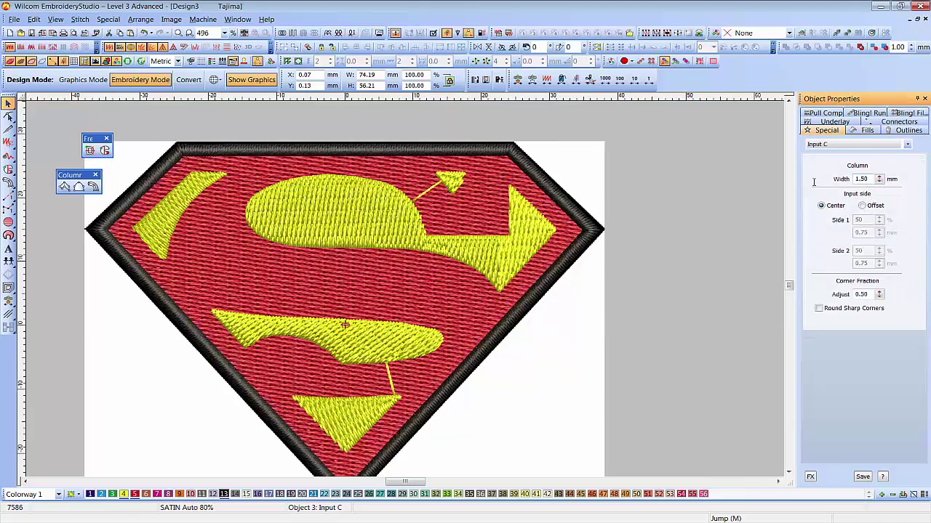
key(Escape)
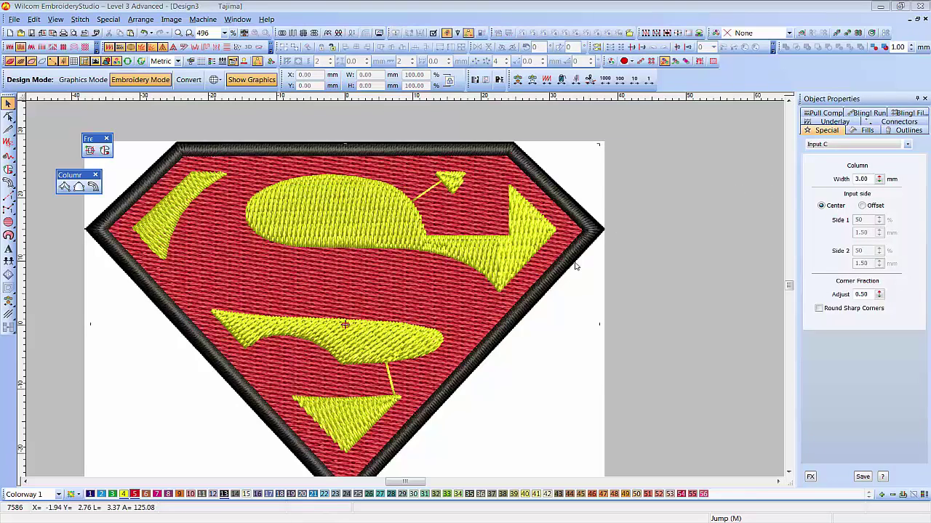
key(ctrl+s)
click(627, 359)
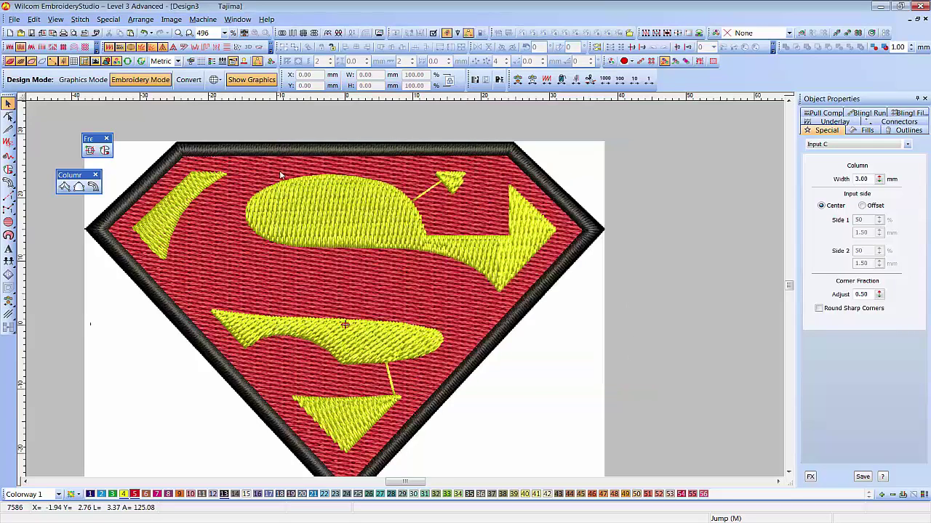
- Compare the stitched design with the bitmap artwork and measure the black outline at the right end of the upper yellow shape
scroll(426, 337, down, 3)
scroll(436, 363, up, 3)
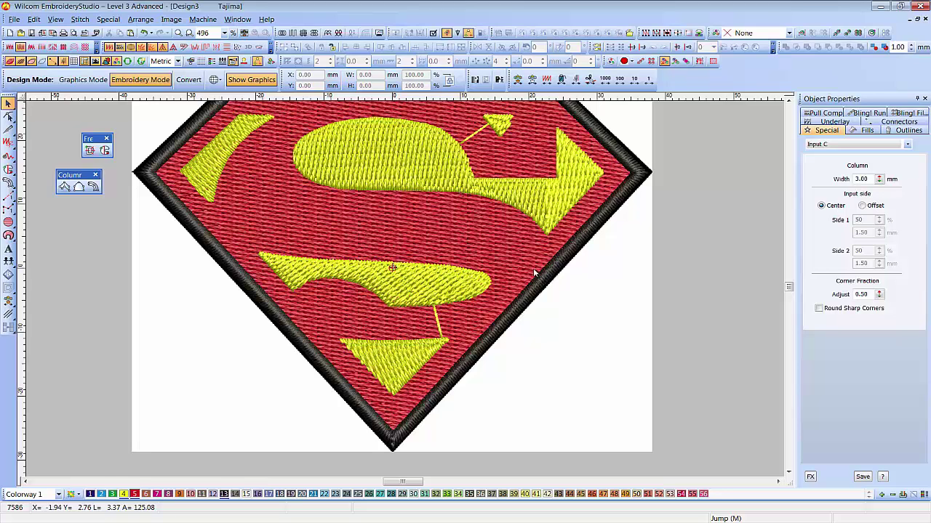
scroll(359, 276, down, 2)
scroll(359, 277, up, 2)
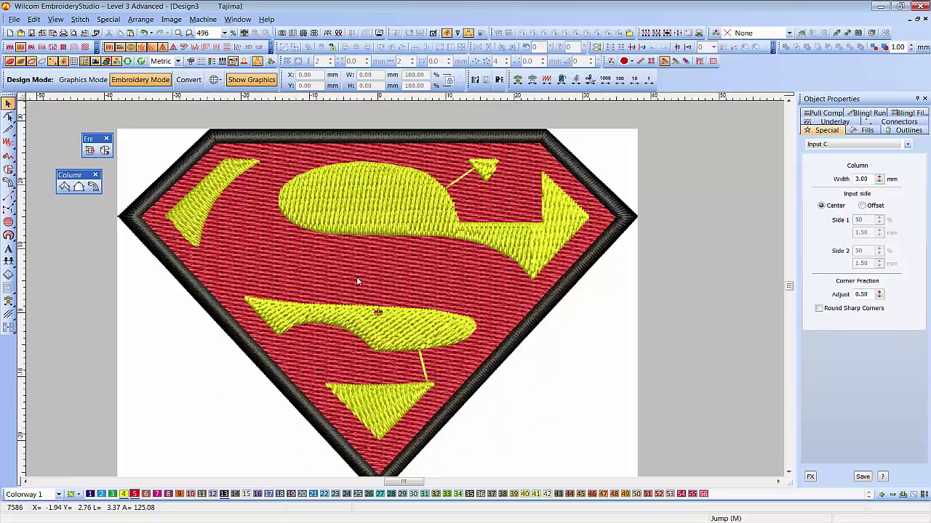
key(d)
key(d)
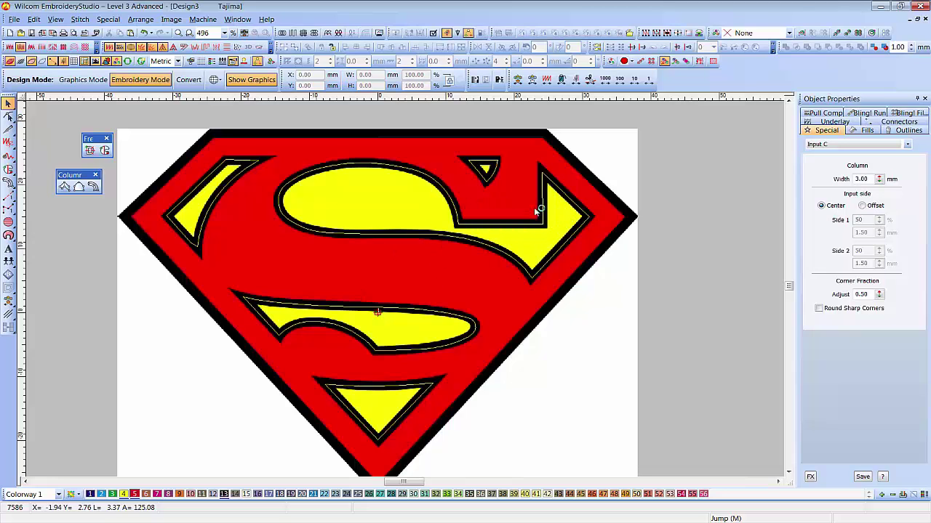
key(t)
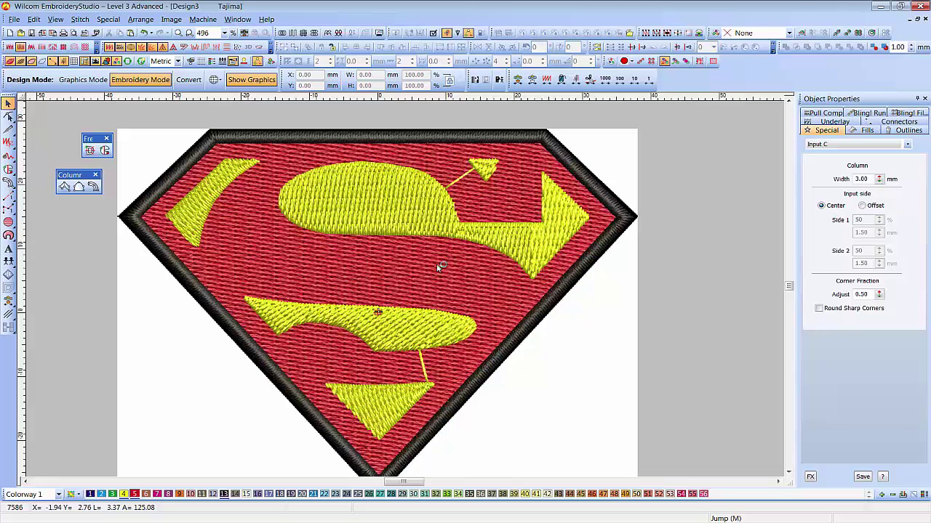
click(482, 169)
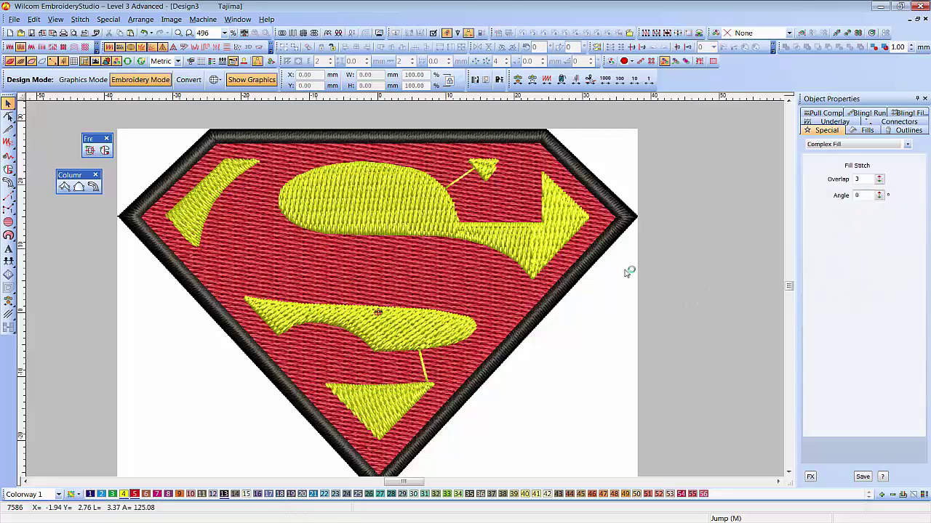
key(t)
key(m)
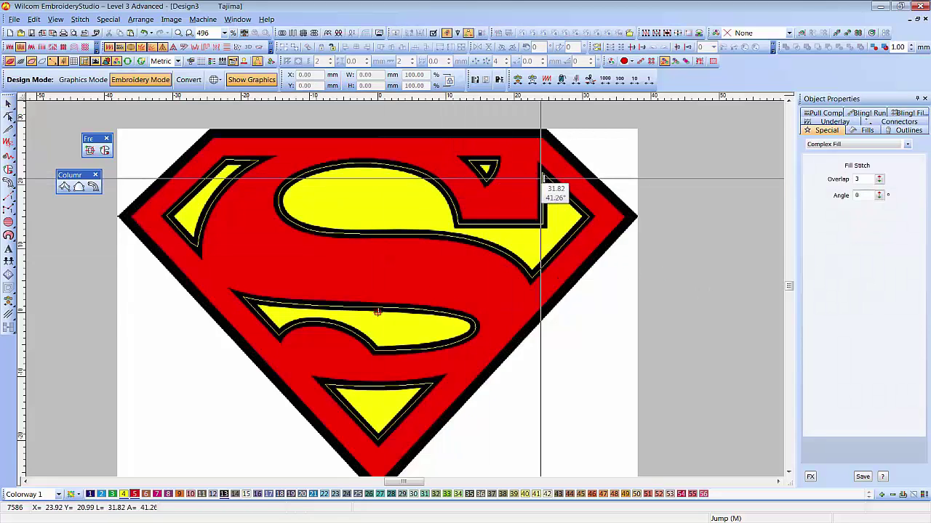
drag(548, 191, 524, 172)
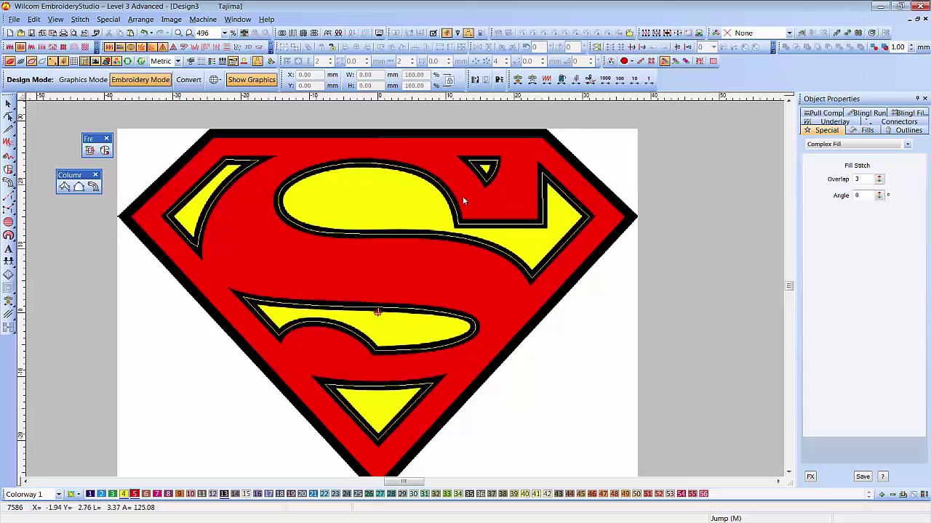
key(t)
click(479, 178)
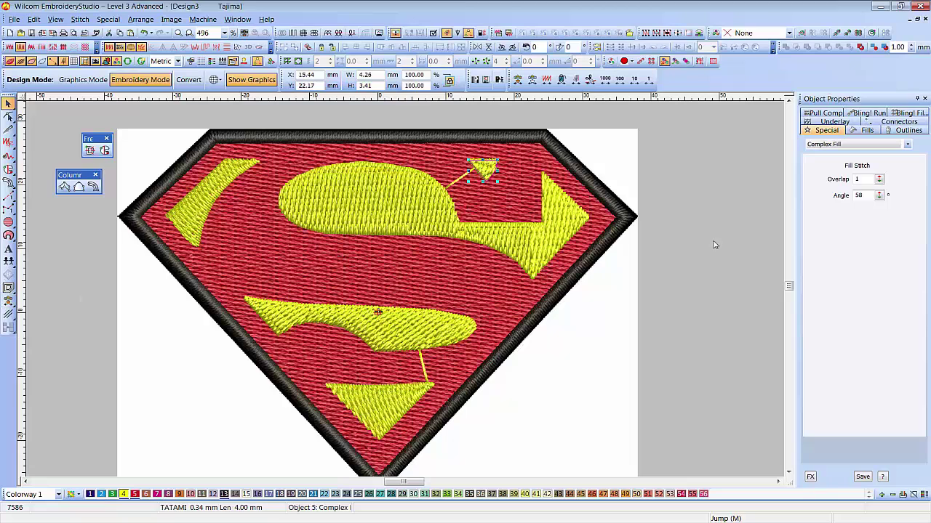
click(703, 283)
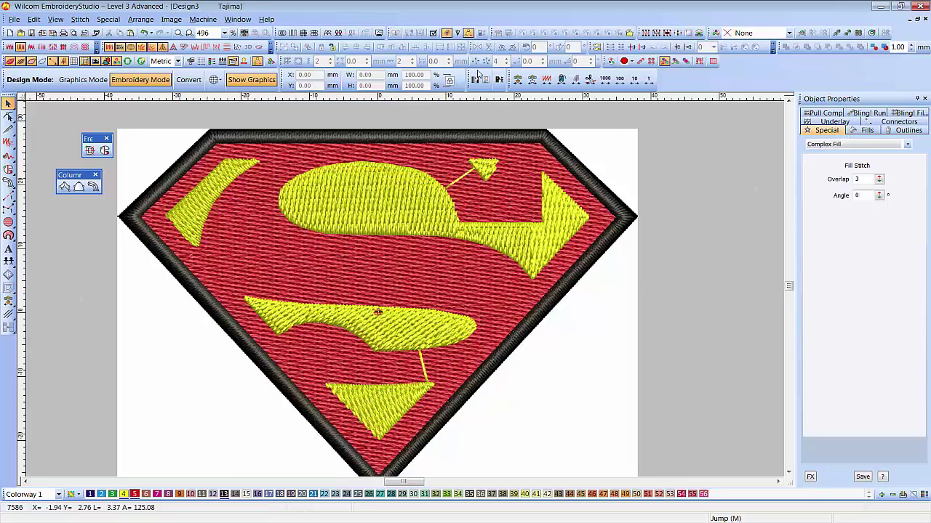
- With nothing selected, set the Input C defaults to 1.5 mm width, satin stitch and a Center Run first underlay
key(c)
key(c)
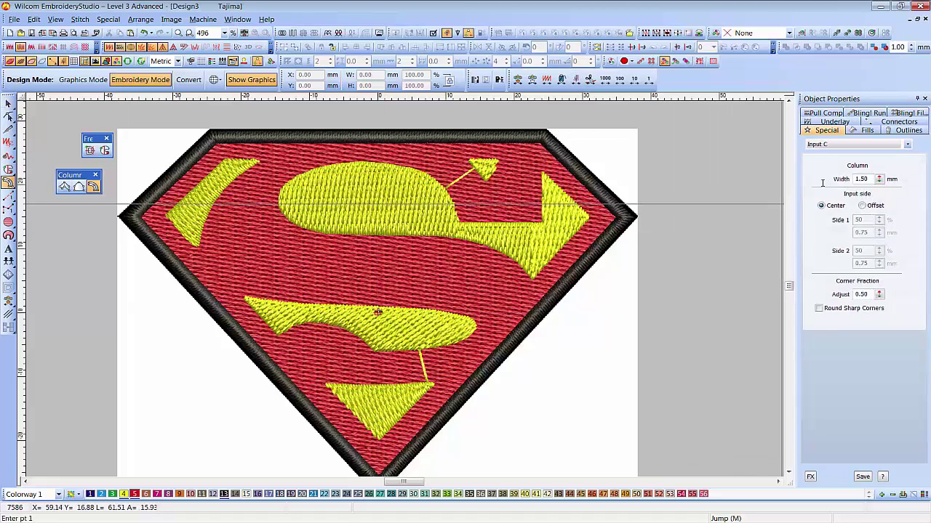
click(857, 133)
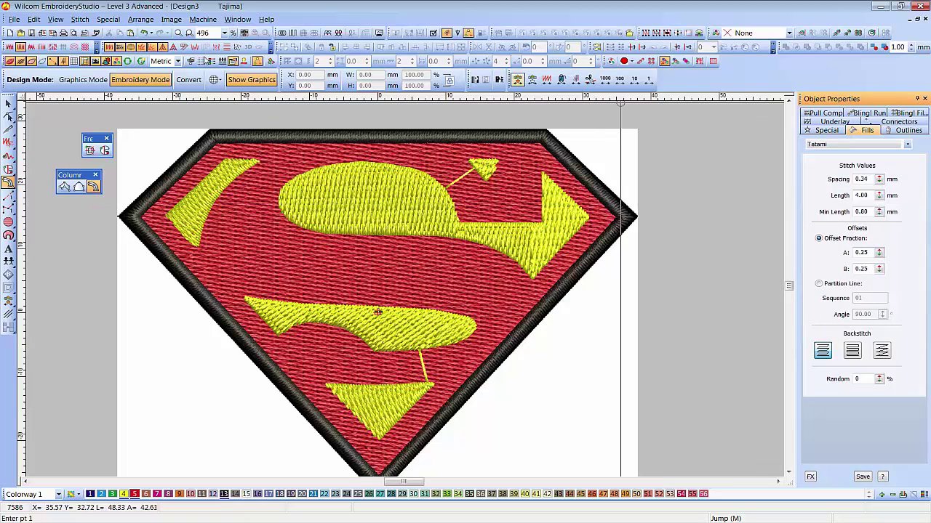
click(10, 46)
click(834, 121)
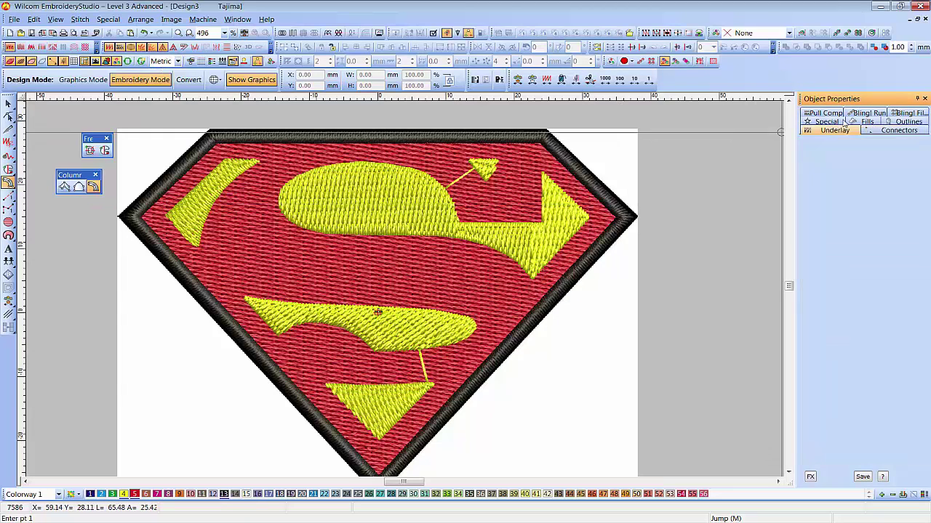
click(853, 179)
click(855, 188)
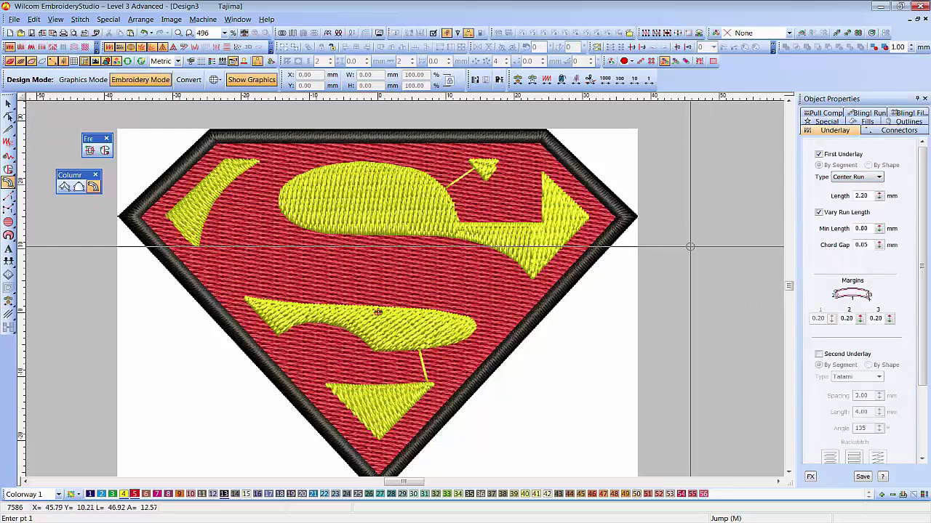
- Offset the large upper yellow fill as one Input C border with 0.00 mm offset and rounded corners, in black thread color 13
click(535, 243)
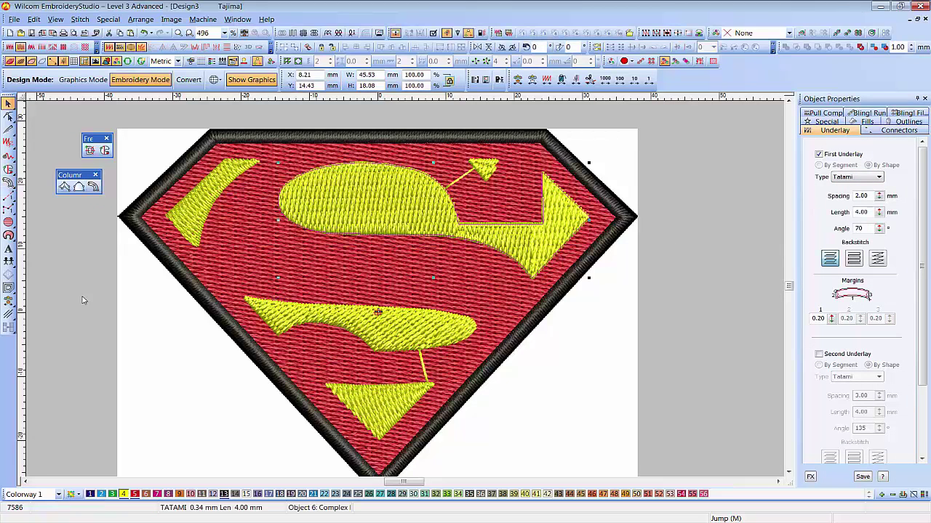
click(8, 288)
click(489, 194)
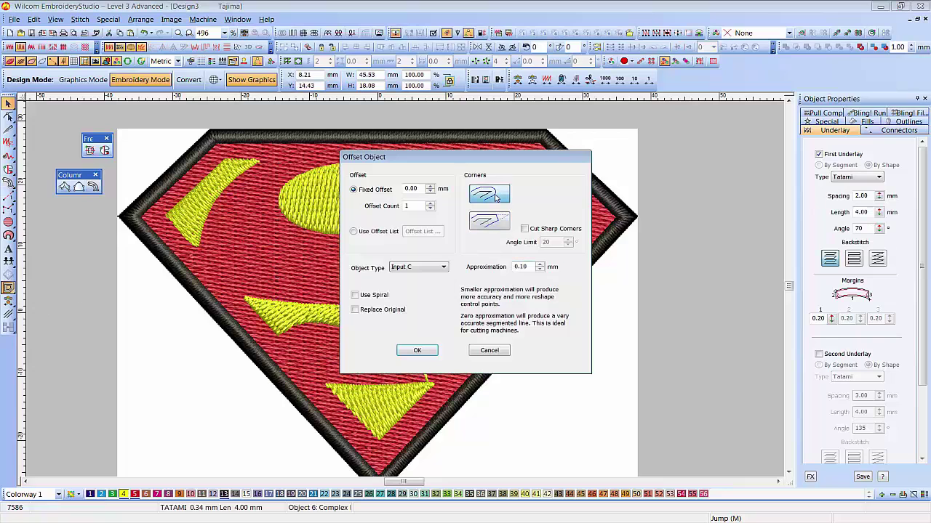
click(430, 349)
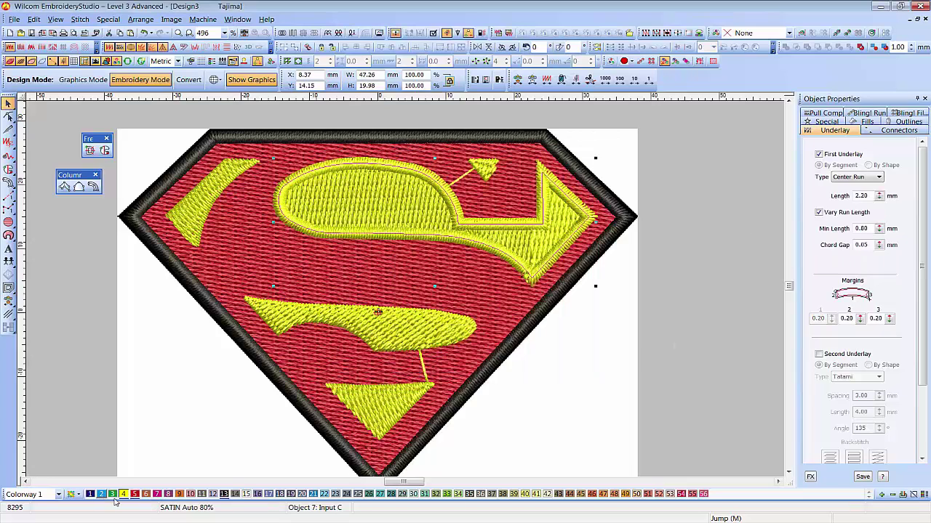
click(224, 494)
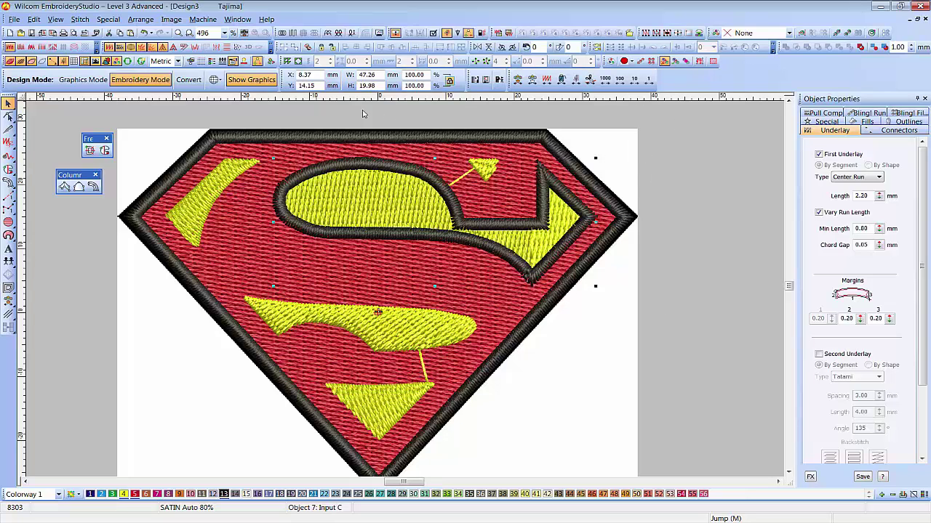
- Offset the small yellow triangle with the same settings to add an Input C border in black thread color 13
click(484, 169)
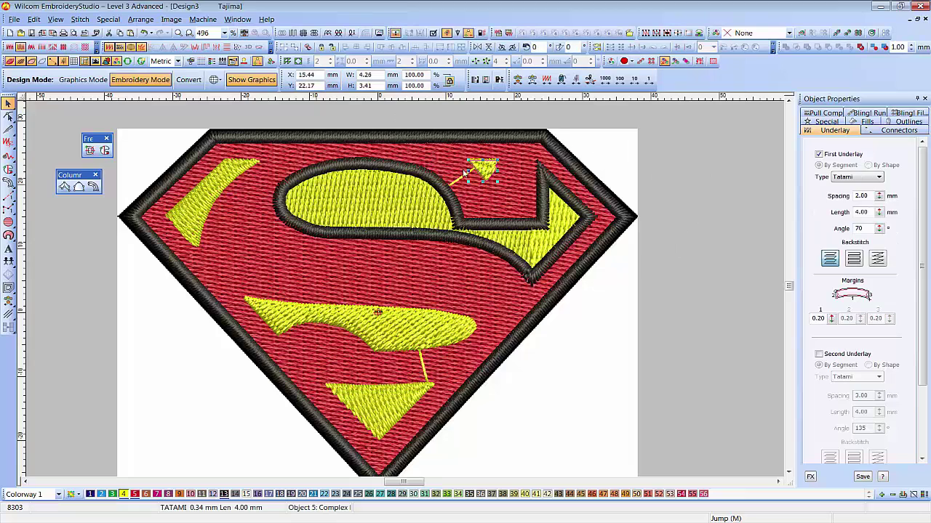
click(8, 288)
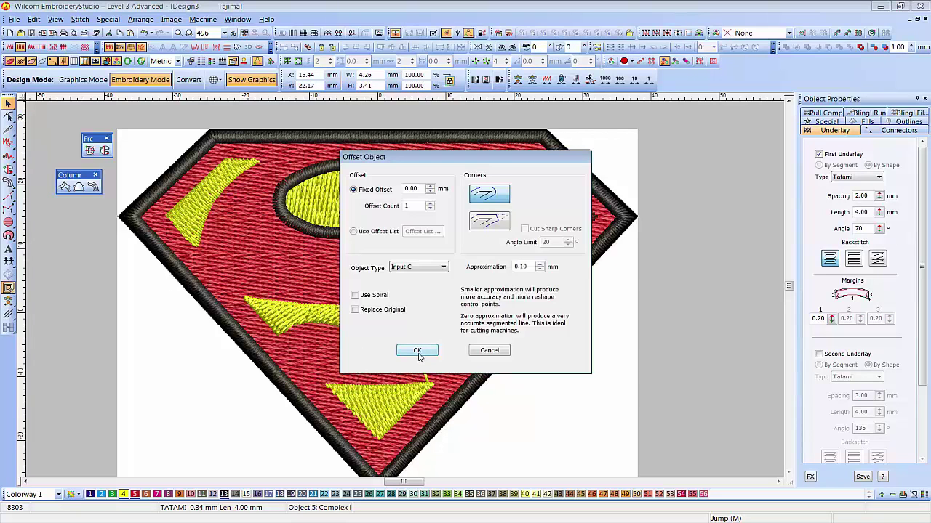
click(418, 351)
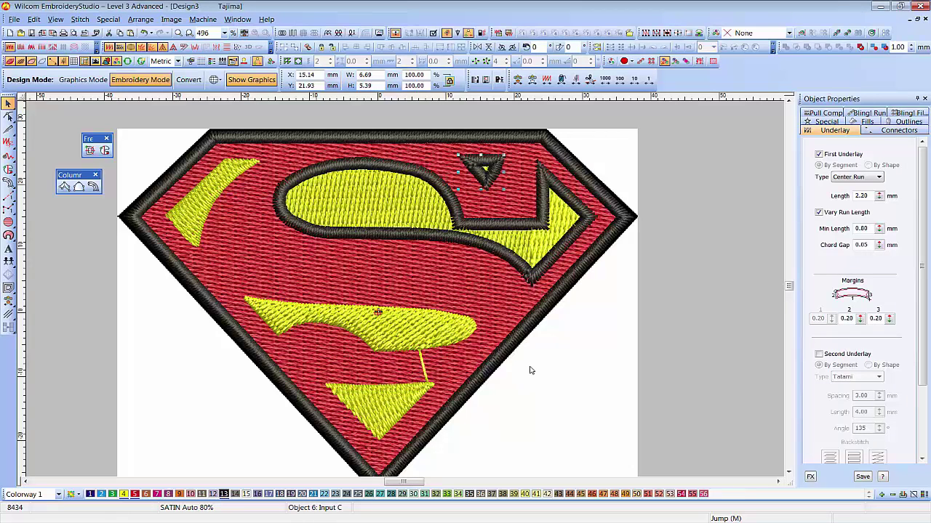
- Offset the narrow curved yellow fill on the upper left as an Input C border with 0.00 mm offset, in black thread color 13
click(215, 175)
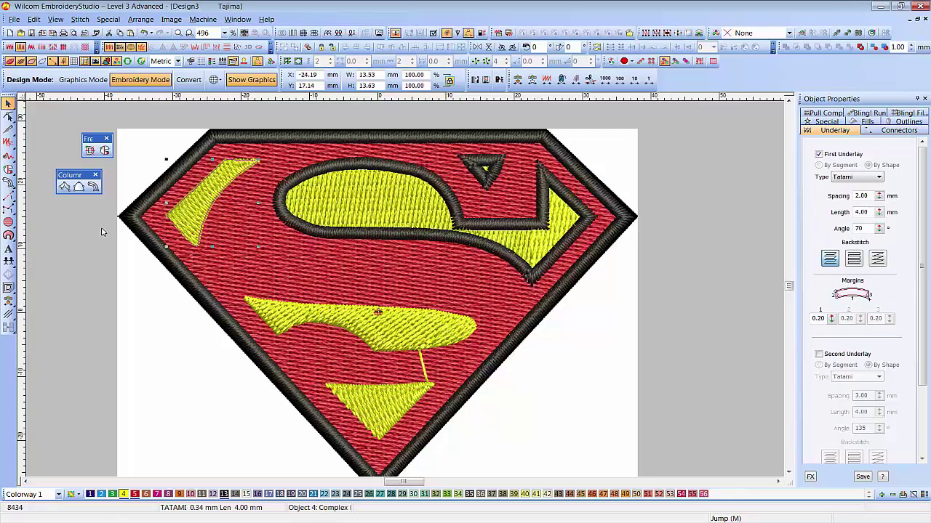
click(8, 288)
click(417, 351)
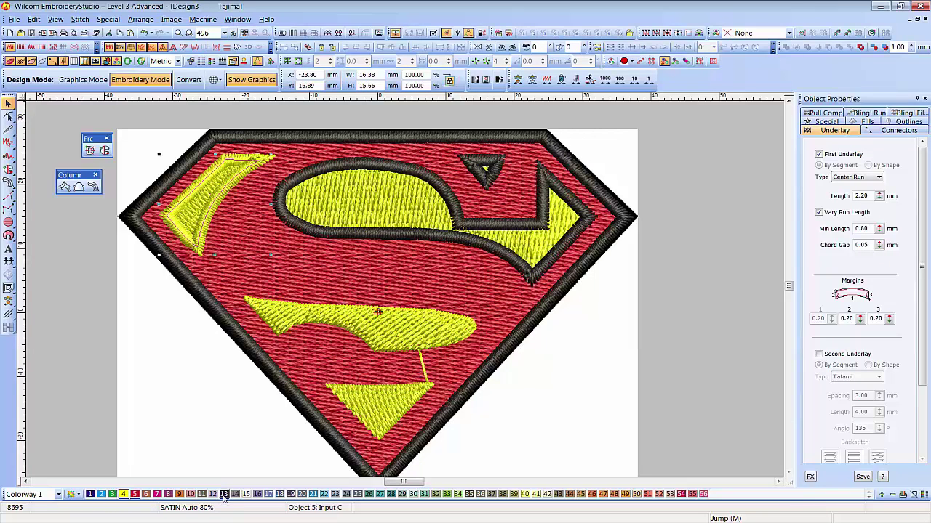
- Offset the long lower yellow fill with 0.00 mm fixed offset and count 1 to add a black Input C border
click(407, 329)
click(8, 288)
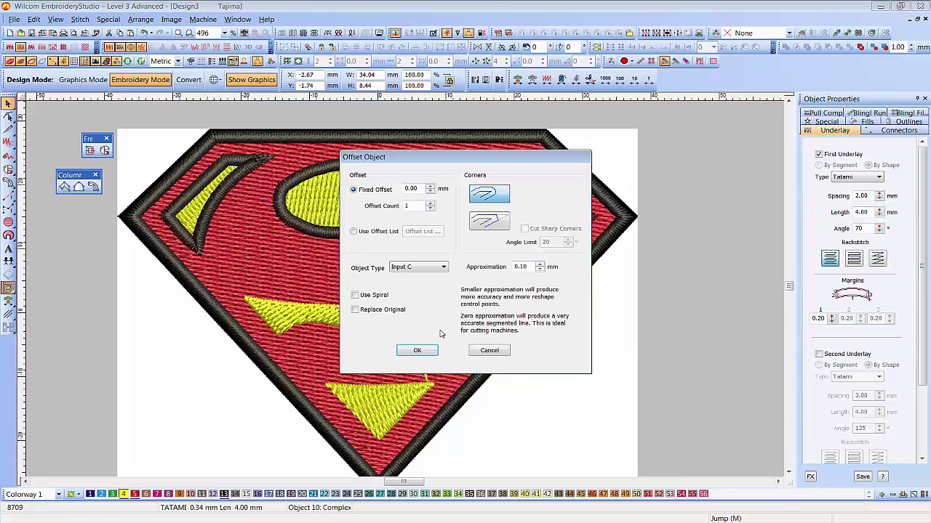
click(417, 351)
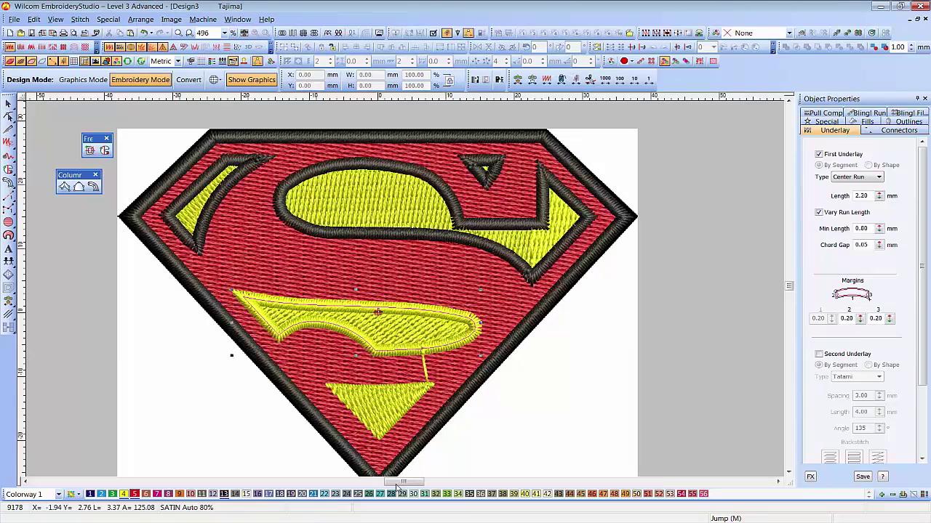
- Offset the bottom yellow triangle to add an Input C border in black thread color 13, leaving nothing selected
click(384, 408)
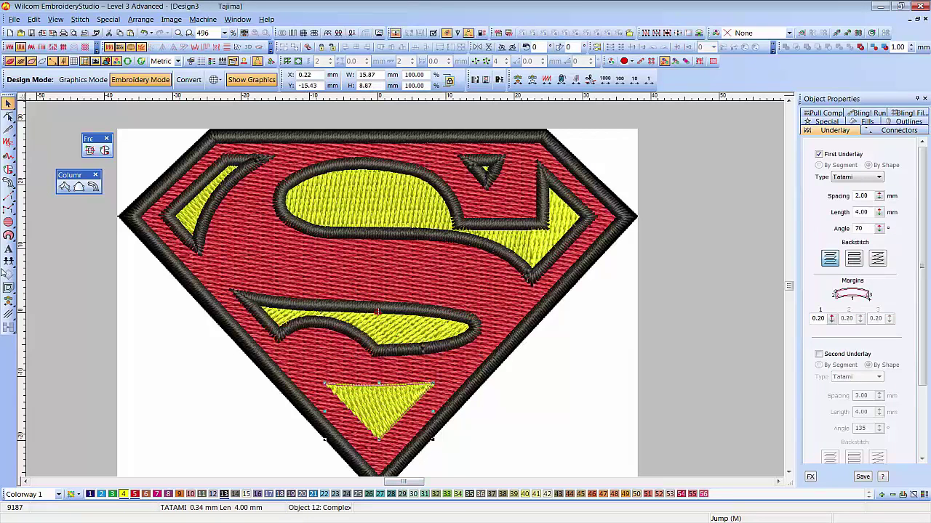
click(8, 288)
click(417, 351)
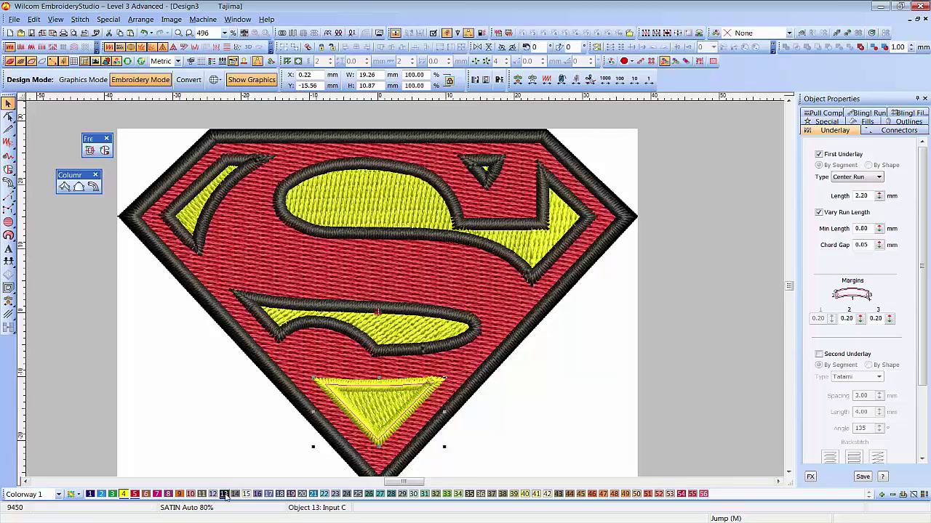
click(655, 388)
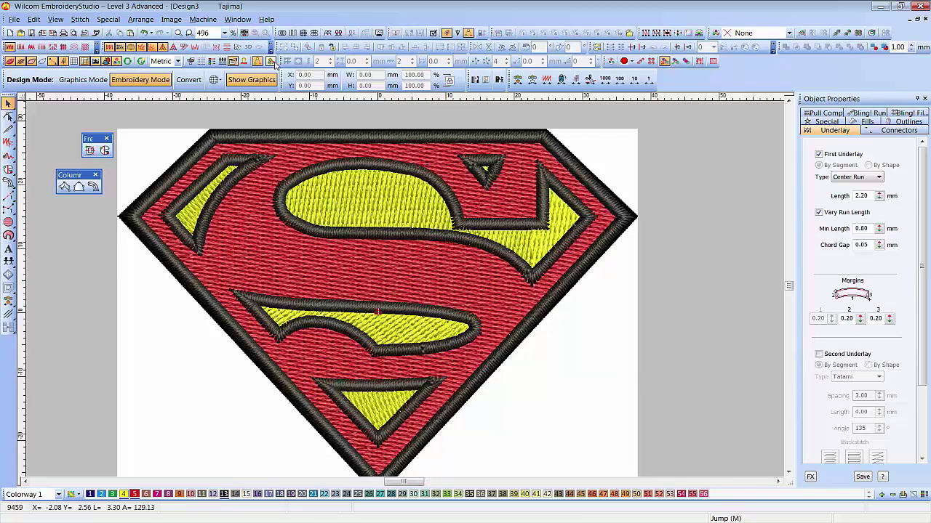
- Switch the small upper triangle's black border from centered to Offset input side in its Input C properties
click(245, 33)
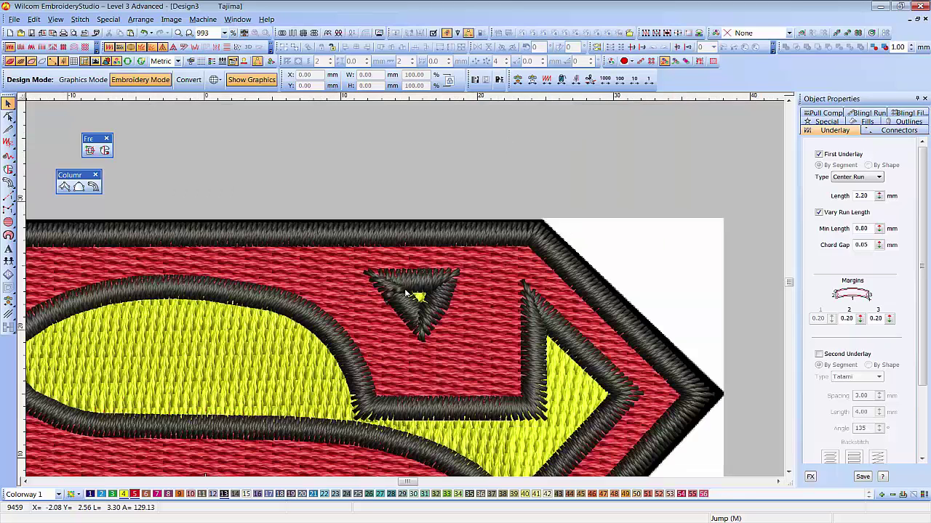
key(z)
click(442, 292)
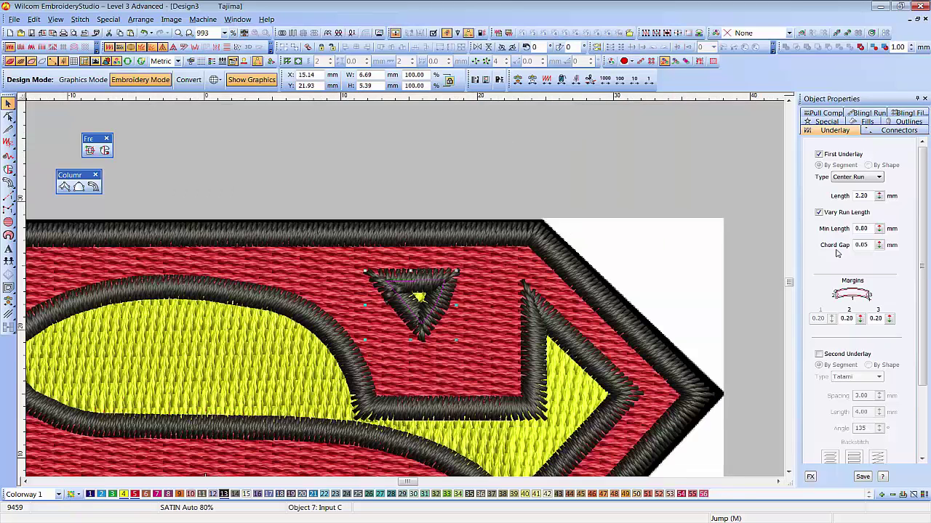
click(827, 122)
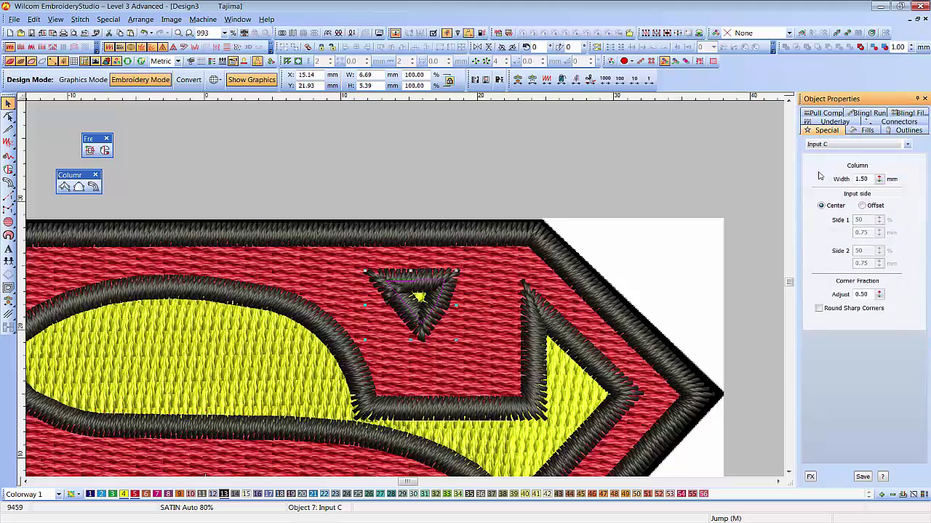
click(862, 207)
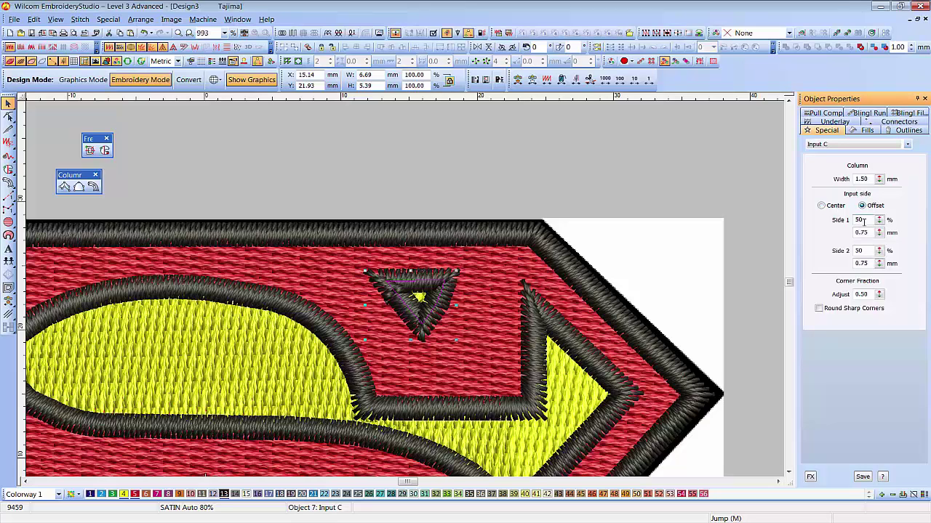
- Try a Side 1 value of 70% for the small triangle's border
drag(866, 219, 827, 219)
text(70)
key(Return)
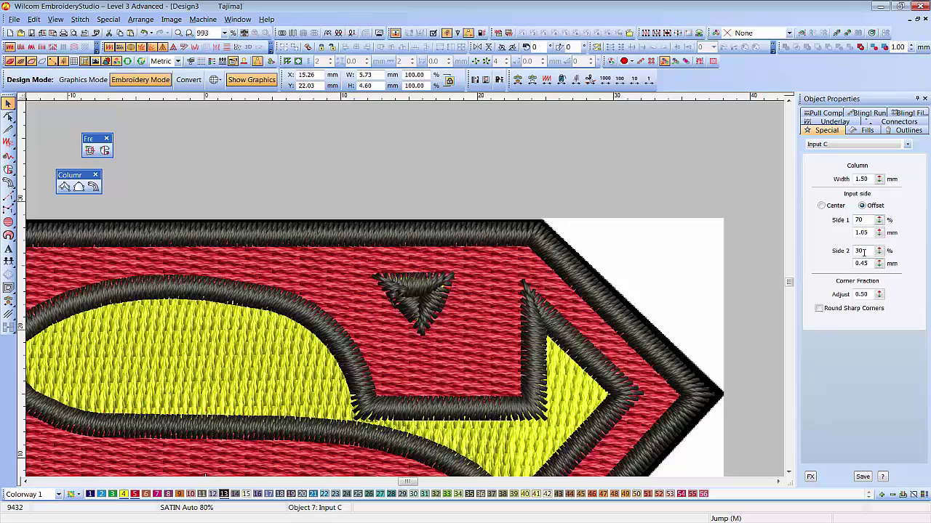
- Set Side 1 of the small triangle's border to 30% so more of its yellow fill shows, and deselect it
drag(866, 220, 827, 219)
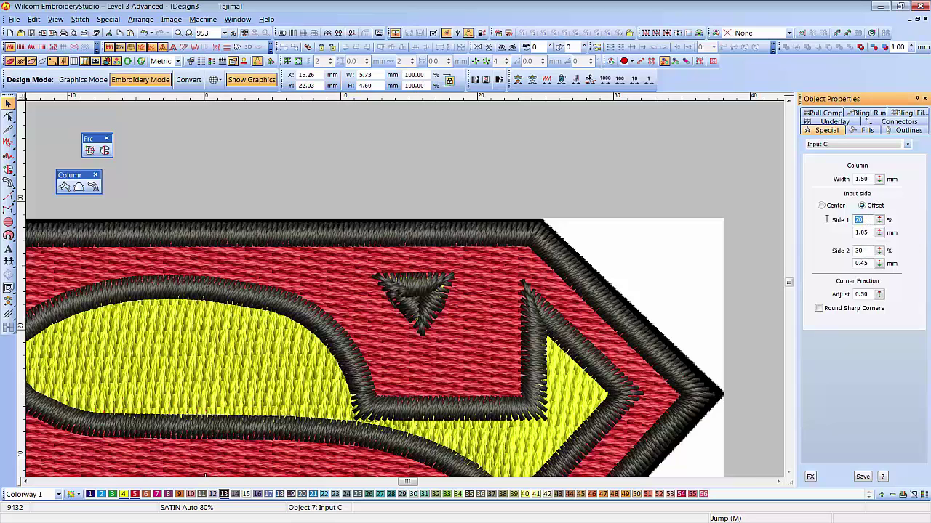
text(30)
key(Return)
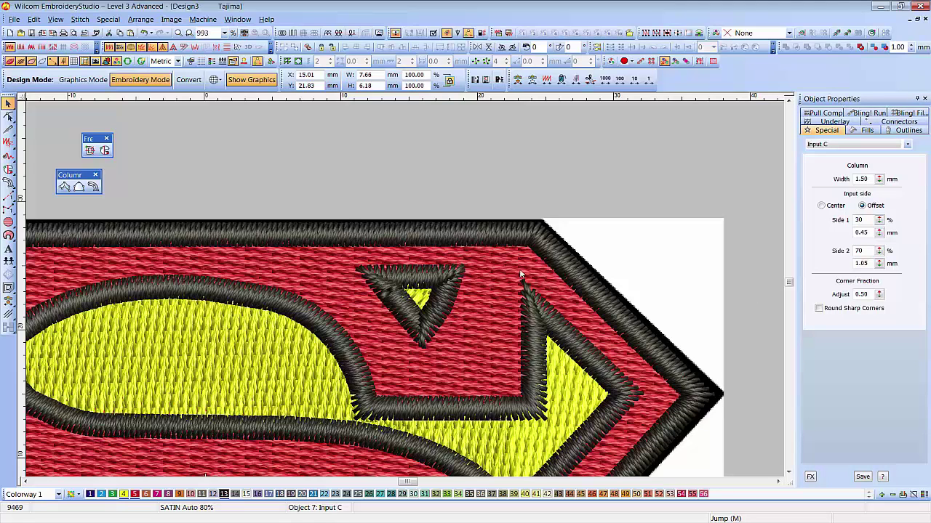
key(Escape)
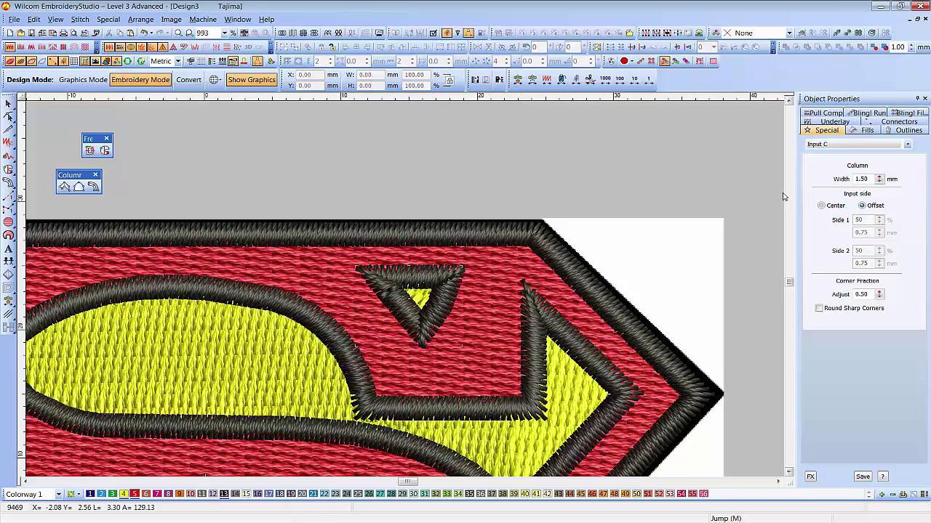
click(245, 33)
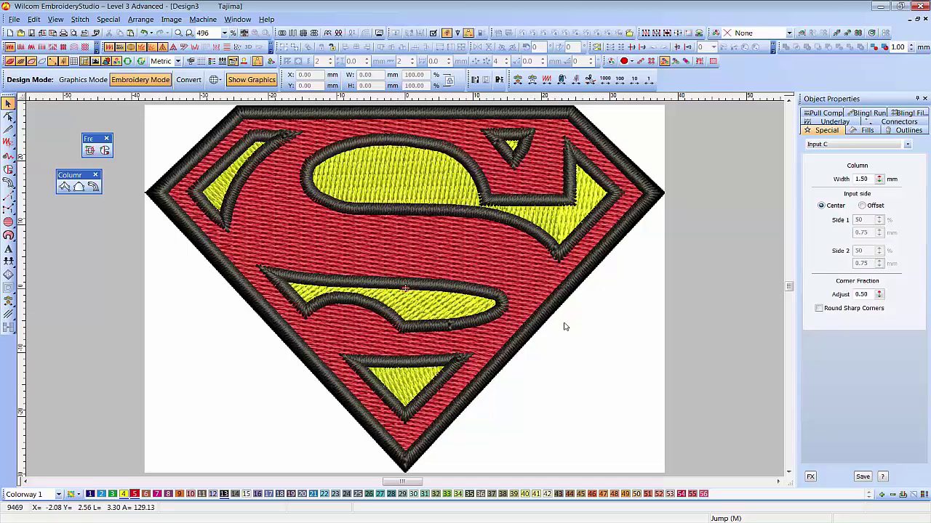
- Switch to the open design named subscribe
click(237, 19)
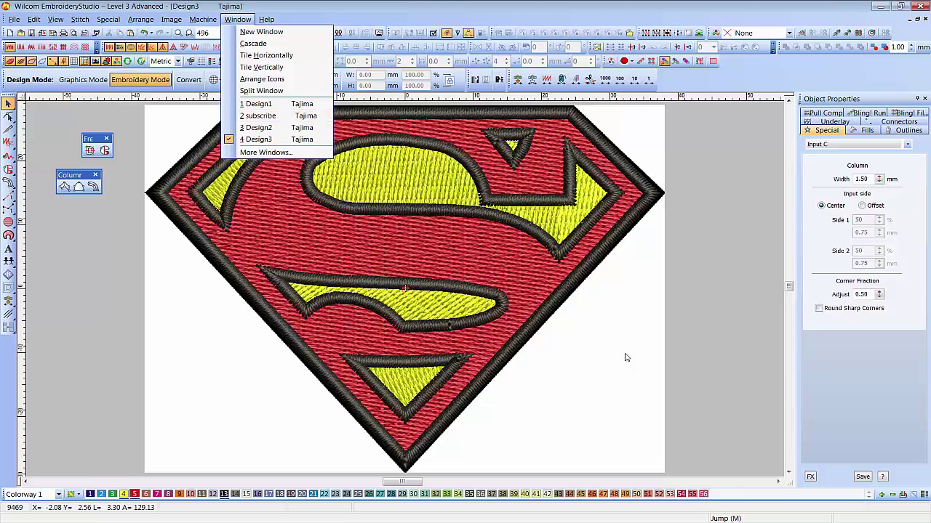
click(295, 116)
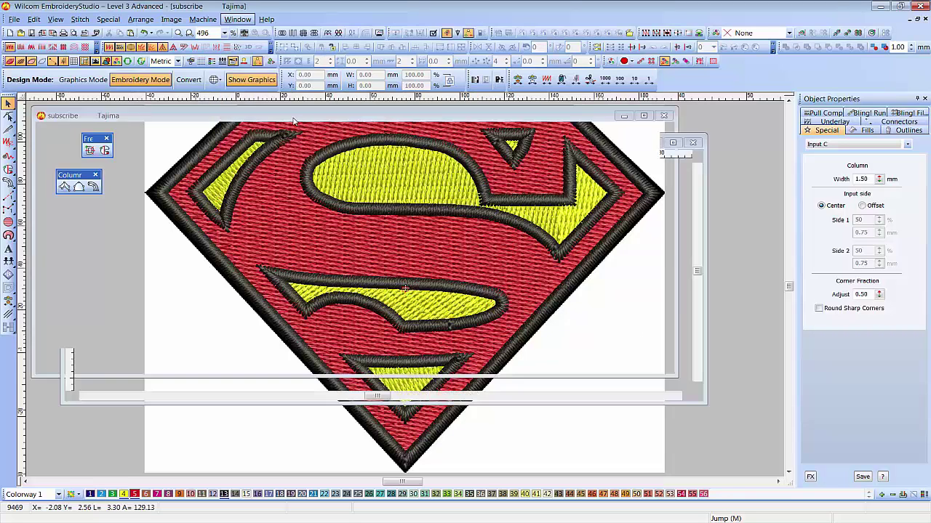